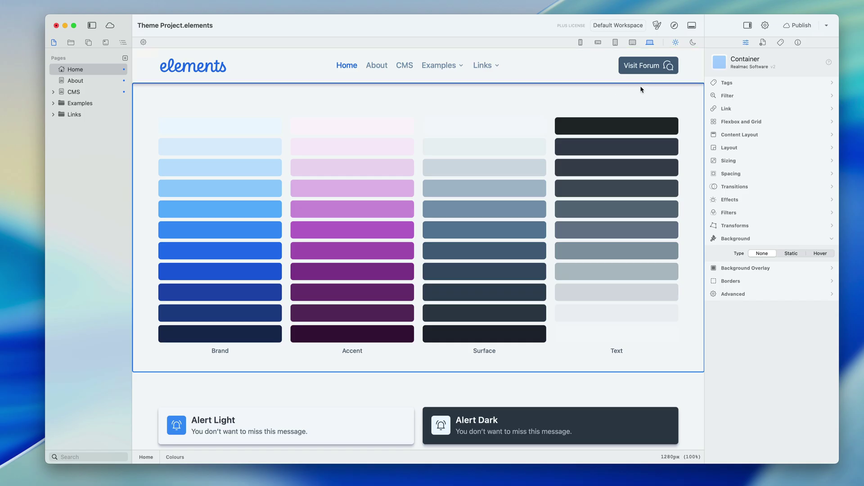
Open the project's theme settings and try the Solar, Architect, Blush, Build and Typesetter themes on the Home page
{"action": "left_click", "coordinate": [657, 28]}
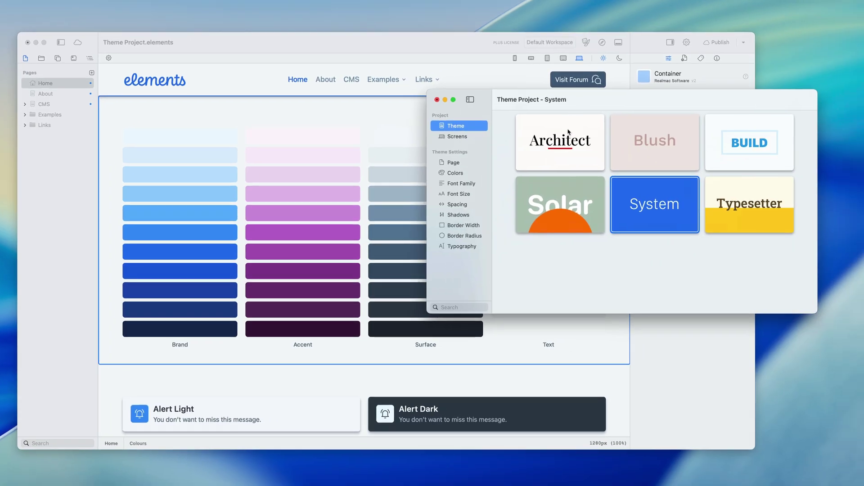
{"action": "left_click", "coordinate": [573, 191]}
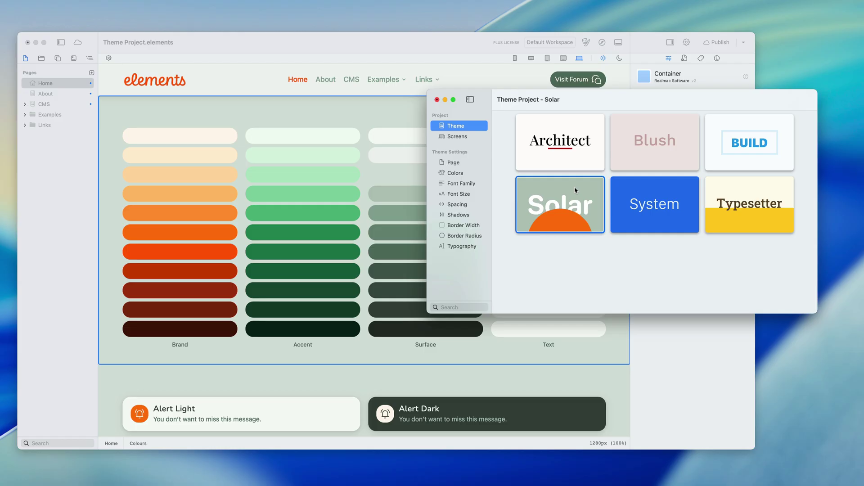
{"action": "left_click", "coordinate": [580, 164]}
{"action": "left_click", "coordinate": [625, 163]}
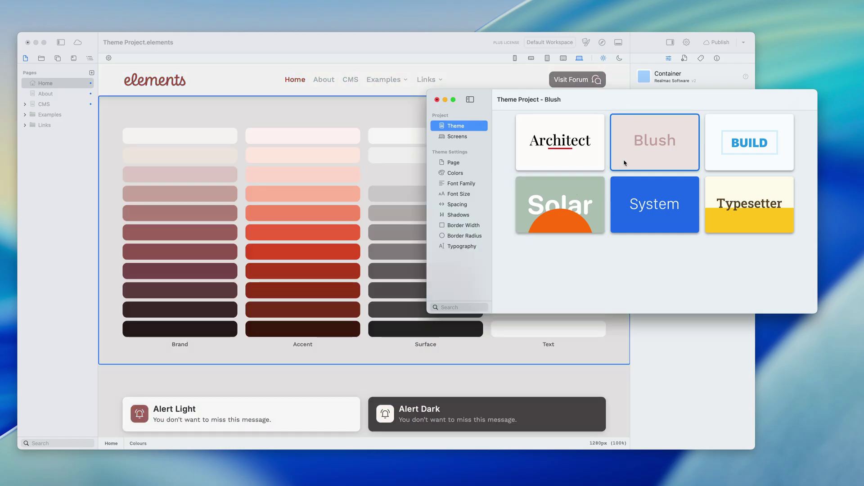
{"action": "left_click", "coordinate": [722, 163]}
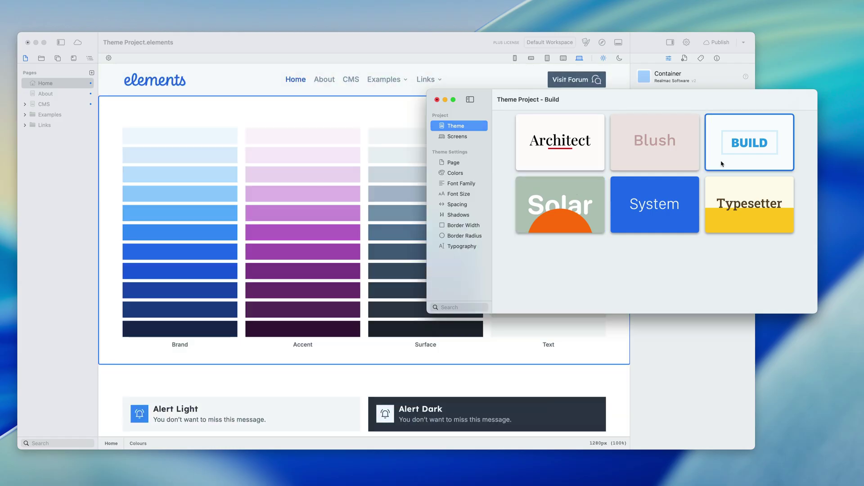
{"action": "left_click", "coordinate": [717, 202]}
{"action": "scroll", "coordinate": [350, 247], "scroll_direction": "down", "scroll_amount": 4}
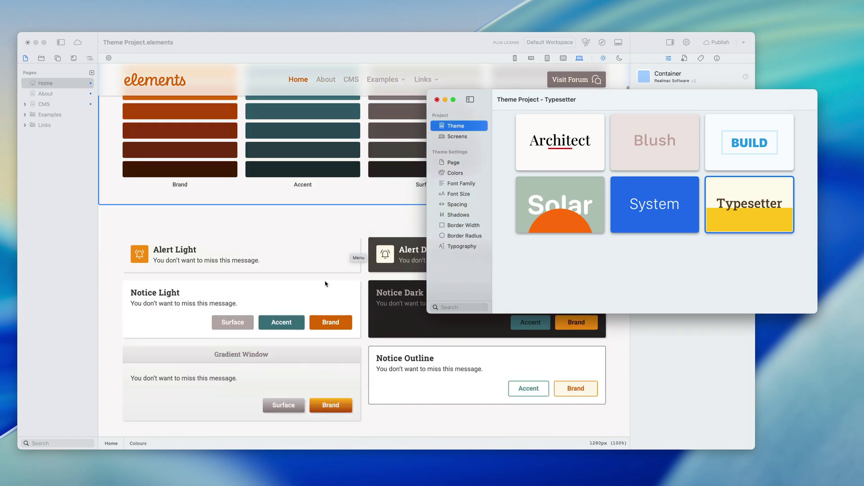
Compare the alert and notice cards across the available themes, finishing with the Solar theme applied
{"action": "left_click", "coordinate": [582, 214]}
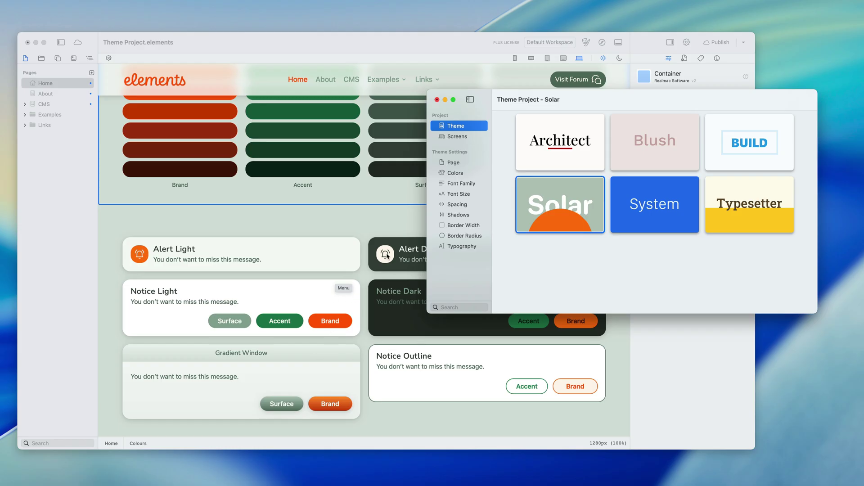
{"action": "left_click", "coordinate": [744, 198]}
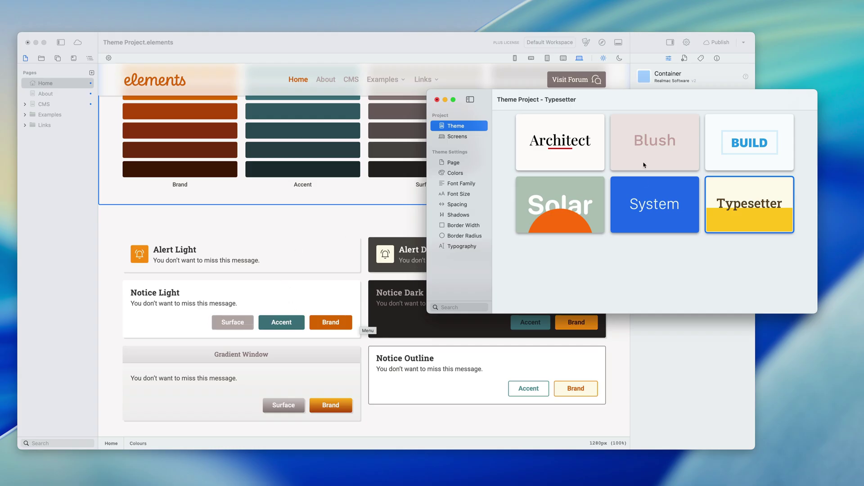
{"action": "left_click", "coordinate": [583, 154]}
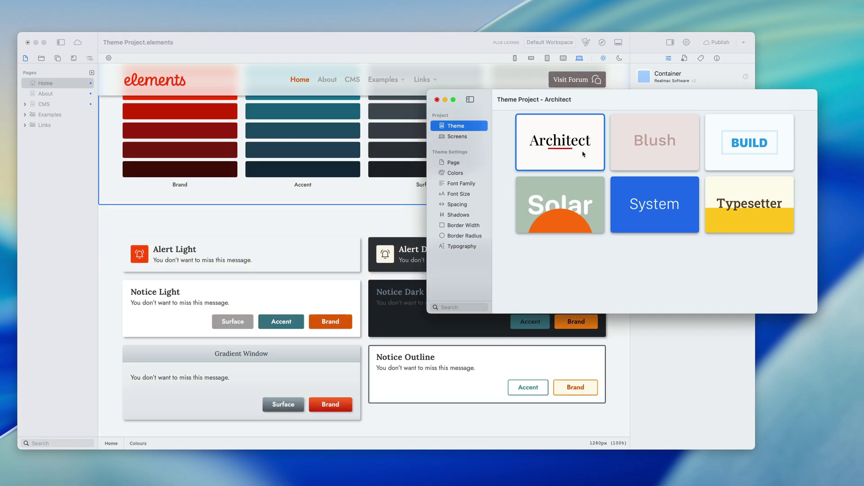
{"action": "left_click", "coordinate": [683, 149]}
{"action": "left_click", "coordinate": [738, 149]}
{"action": "left_click", "coordinate": [644, 211]}
{"action": "left_click", "coordinate": [584, 215]}
{"action": "left_click", "coordinate": [739, 151]}
{"action": "left_click", "coordinate": [637, 210]}
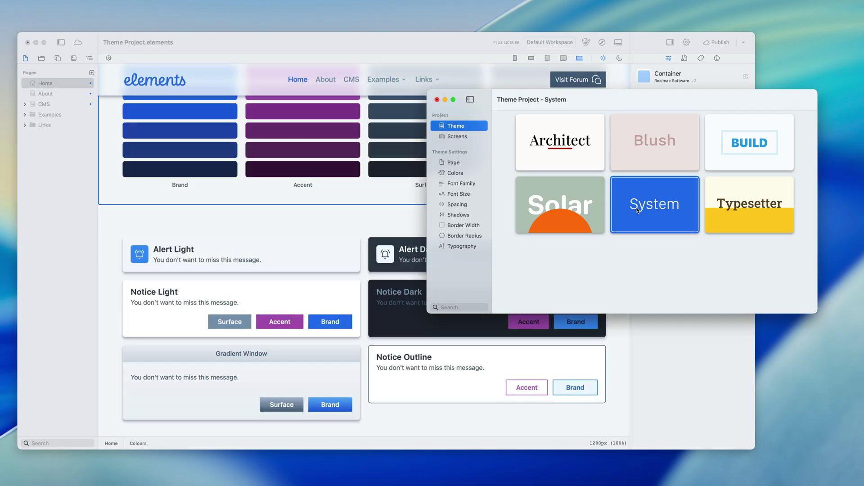
{"action": "left_click", "coordinate": [575, 210]}
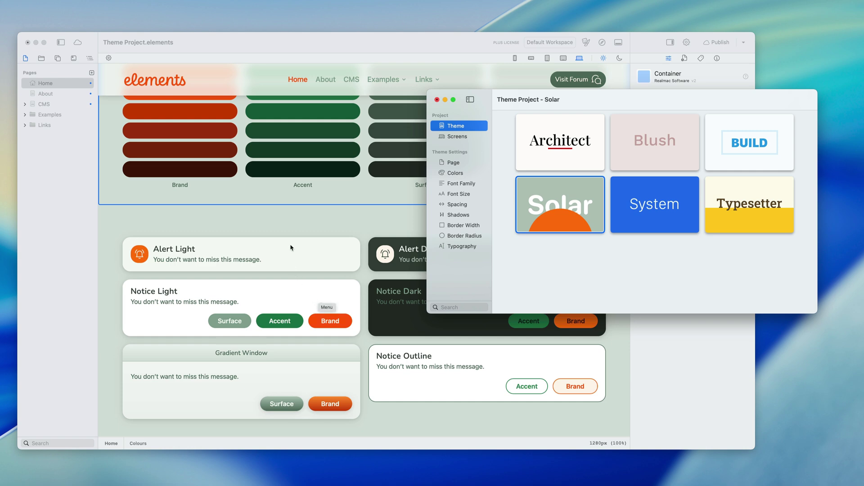
Set the text color of the Brand button in the Notice Light card to accent
{"action": "left_click", "coordinate": [309, 225]}
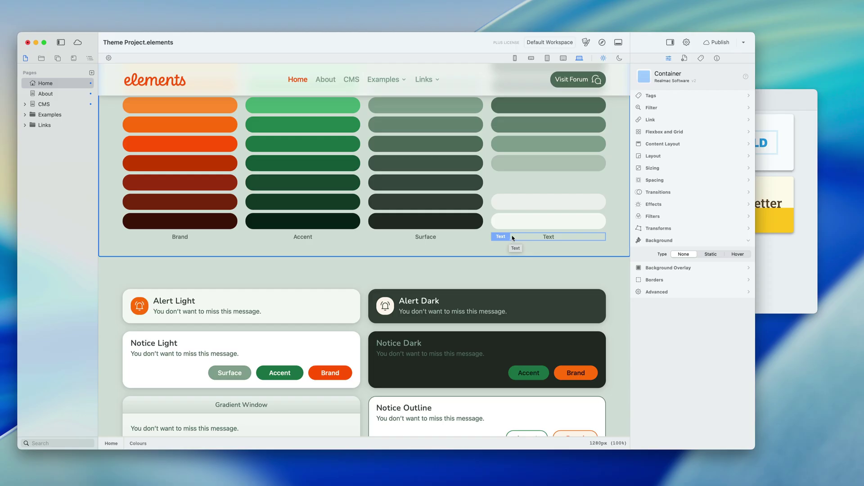
{"action": "left_click", "coordinate": [351, 374]}
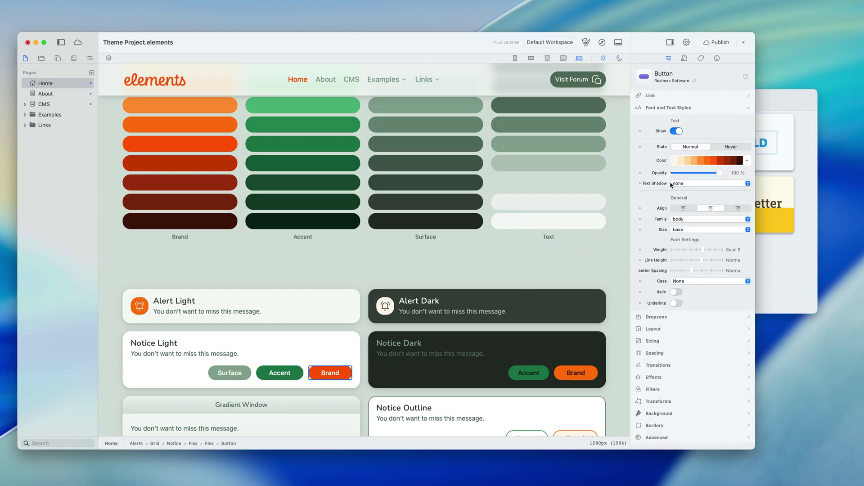
{"action": "left_click", "coordinate": [747, 160]}
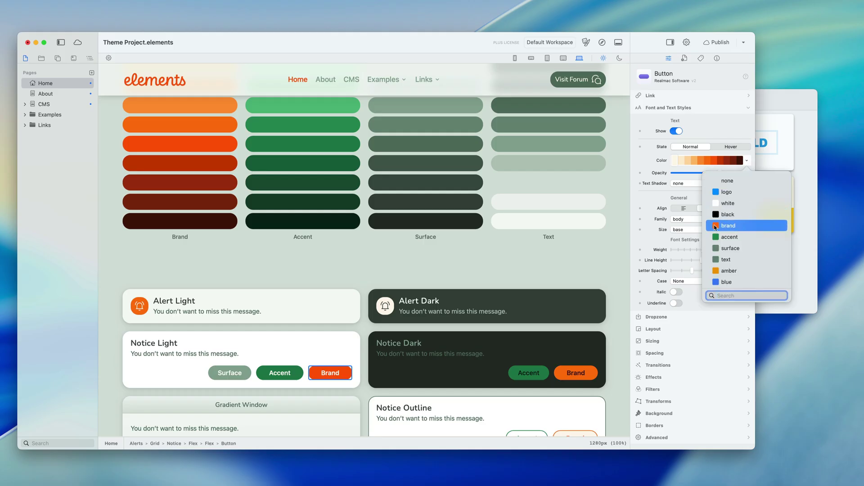
{"action": "left_click", "coordinate": [723, 237]}
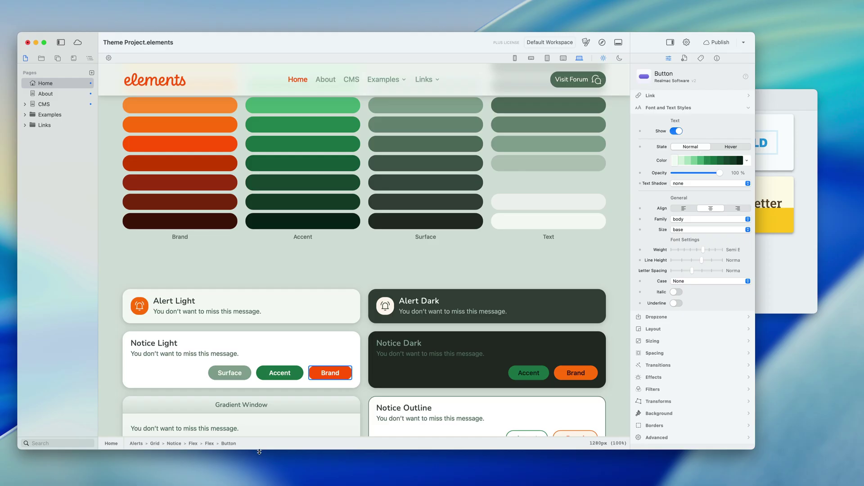
Set the Notice Light Brand button's starting hover background color to the theme's accent color
{"action": "left_click", "coordinate": [664, 109]}
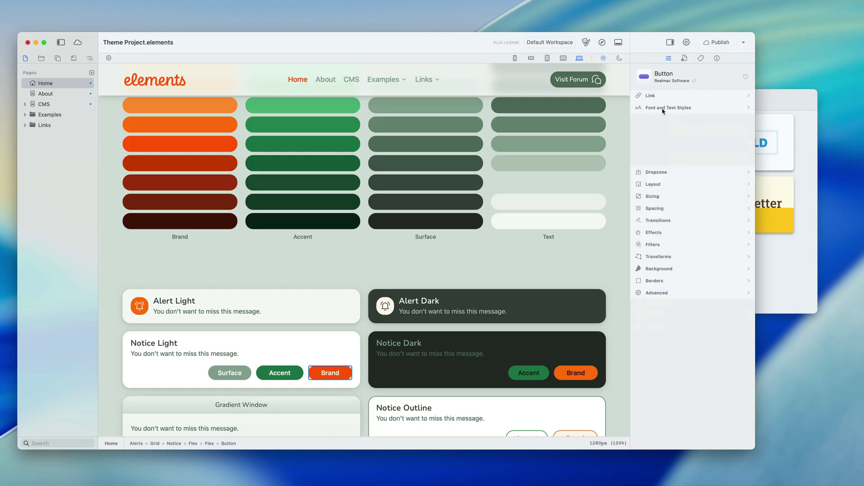
{"action": "left_click", "coordinate": [659, 217]}
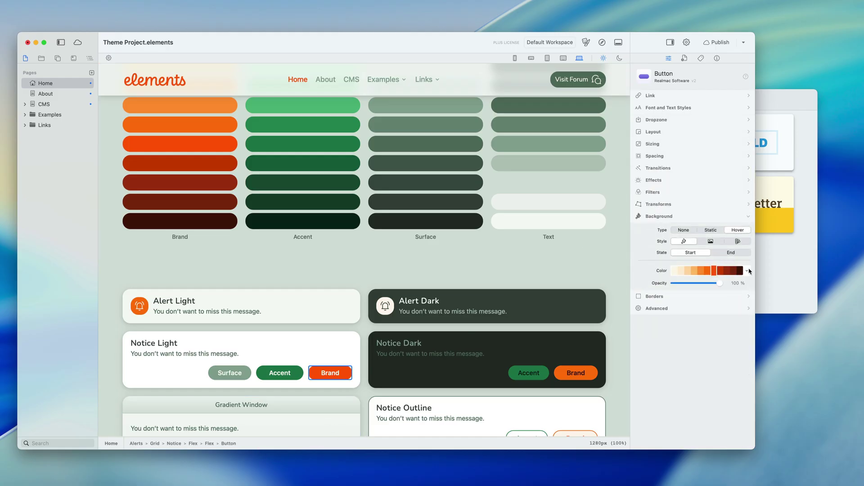
{"action": "left_click", "coordinate": [747, 270]}
{"action": "left_click", "coordinate": [730, 347]}
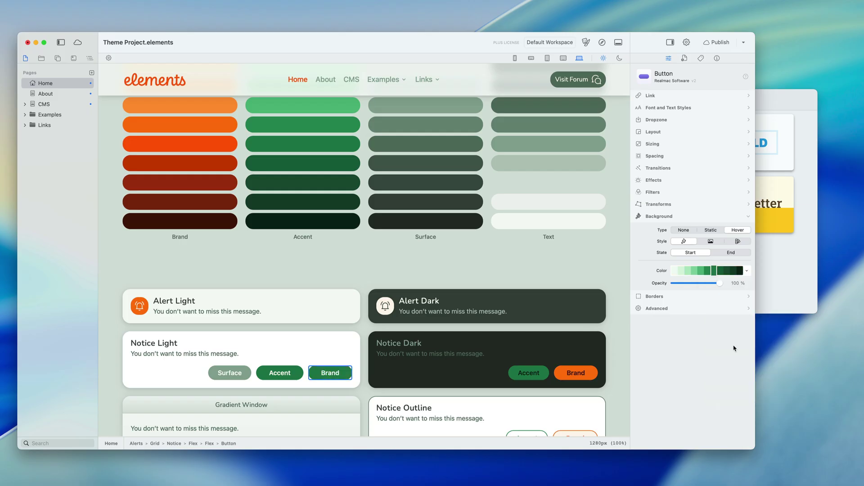
Change the Notice Light Brand button's background color to fuchsia, and replace it with indigo
{"action": "left_click", "coordinate": [748, 272]}
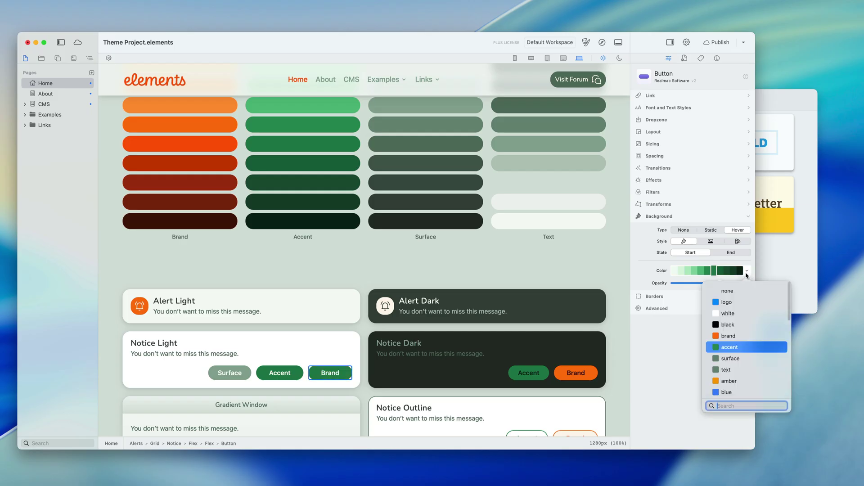
{"action": "scroll", "coordinate": [738, 337], "scroll_direction": "down", "scroll_amount": 2}
{"action": "left_click", "coordinate": [734, 366]}
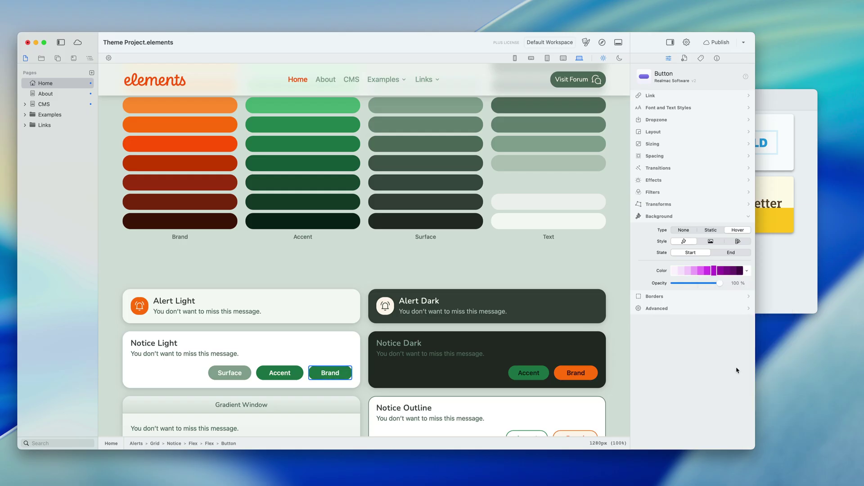
{"action": "left_click", "coordinate": [748, 271]}
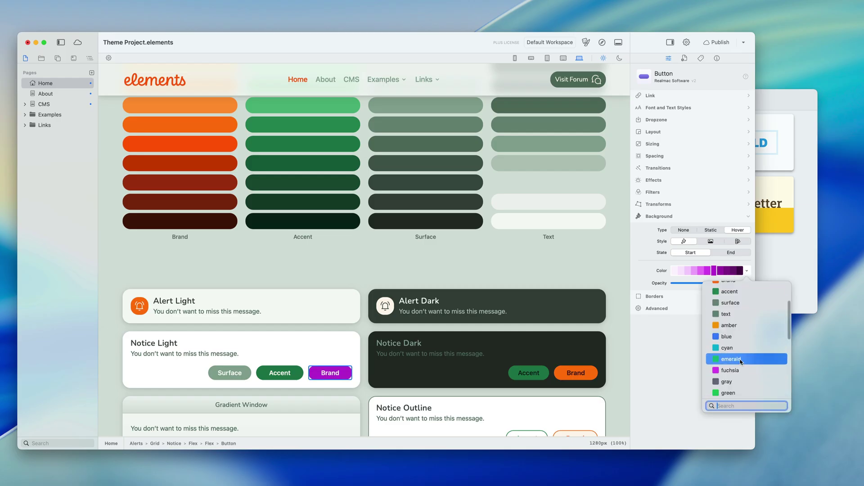
{"action": "left_click", "coordinate": [738, 372]}
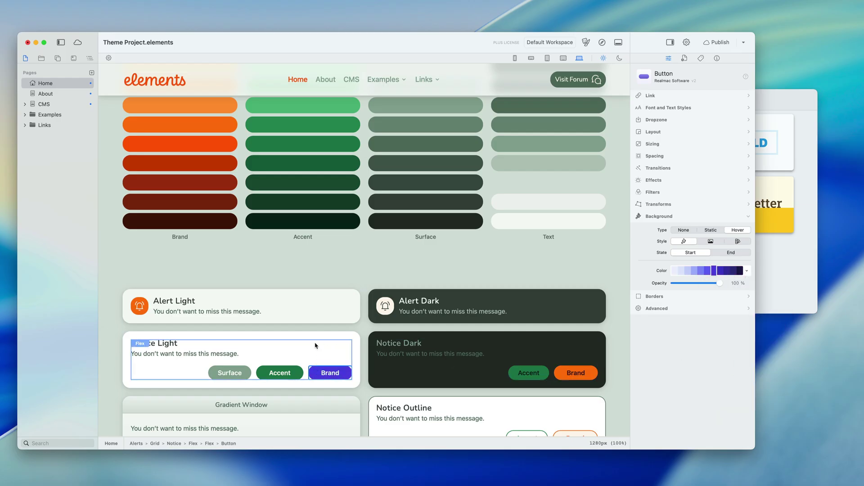
Cycle the project through the System, Typesetter, Build, Blush and Architect themes to check the button's color, and return to Solar
{"action": "left_click", "coordinate": [762, 244]}
{"action": "left_click", "coordinate": [680, 202]}
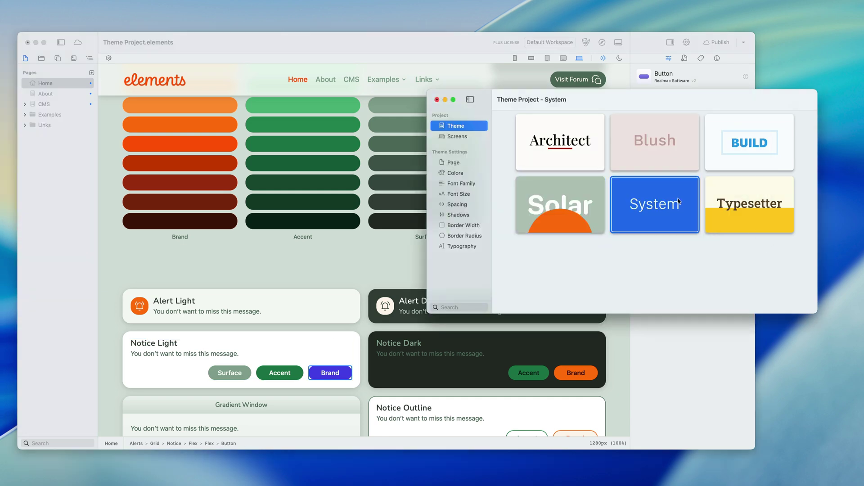
{"action": "left_click", "coordinate": [734, 205]}
{"action": "left_click", "coordinate": [749, 148]}
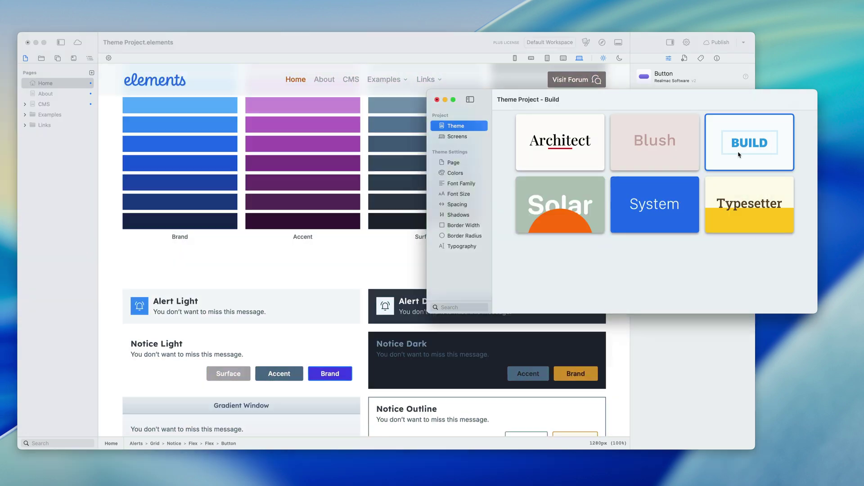
{"action": "left_click", "coordinate": [579, 198]}
{"action": "left_click", "coordinate": [637, 212]}
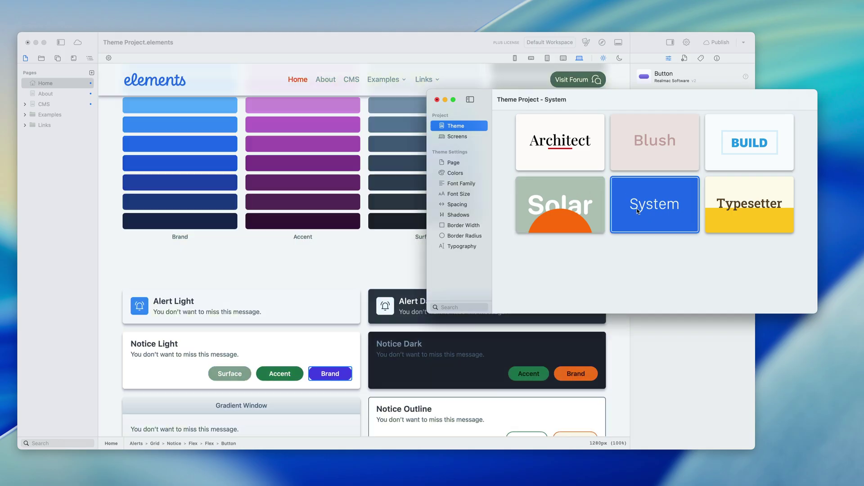
{"action": "left_click", "coordinate": [733, 209]}
{"action": "left_click", "coordinate": [678, 166]}
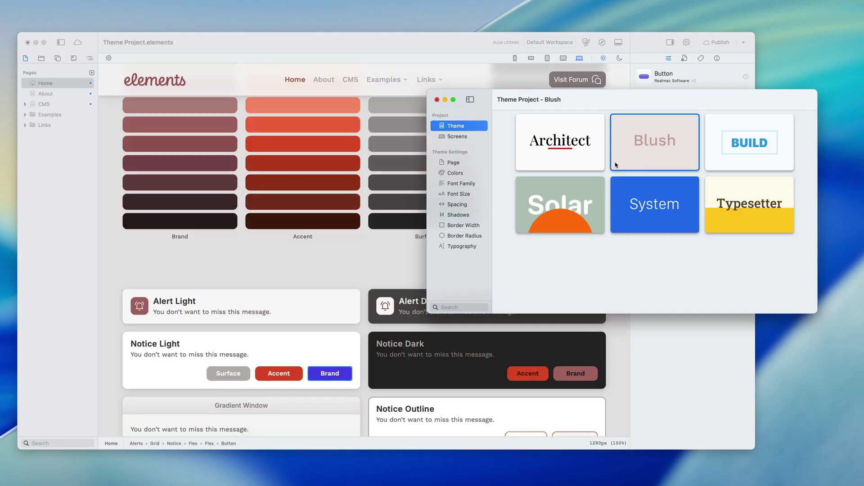
{"action": "left_click", "coordinate": [585, 165]}
{"action": "left_click", "coordinate": [577, 209]}
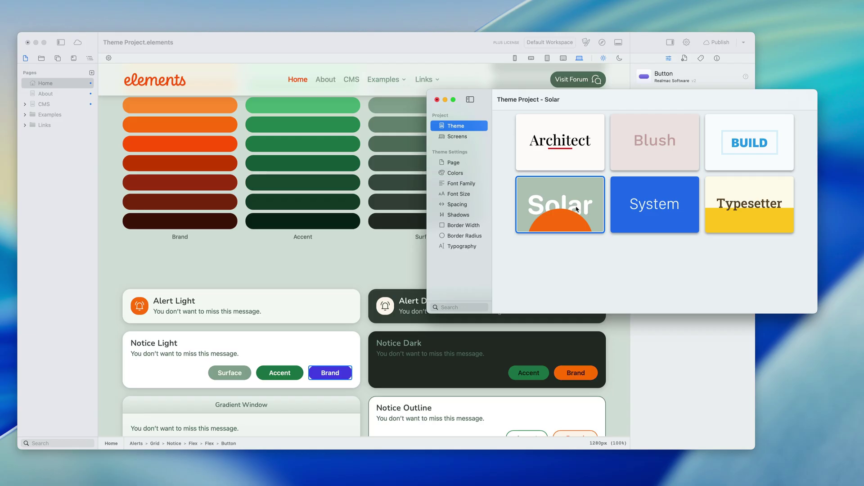
Set the Notice Light Brand button's background color to the theme's brand color
{"action": "left_click", "coordinate": [295, 282]}
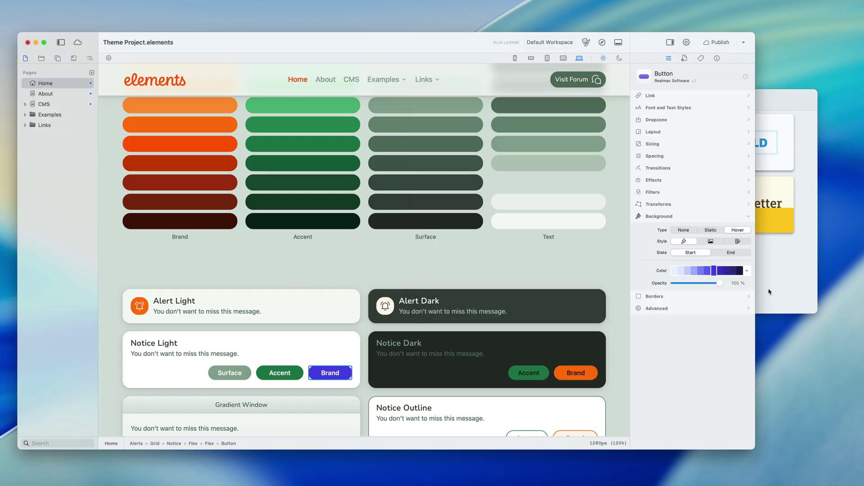
{"action": "left_click", "coordinate": [747, 271]}
{"action": "scroll", "coordinate": [743, 347], "scroll_direction": "up", "scroll_amount": 5}
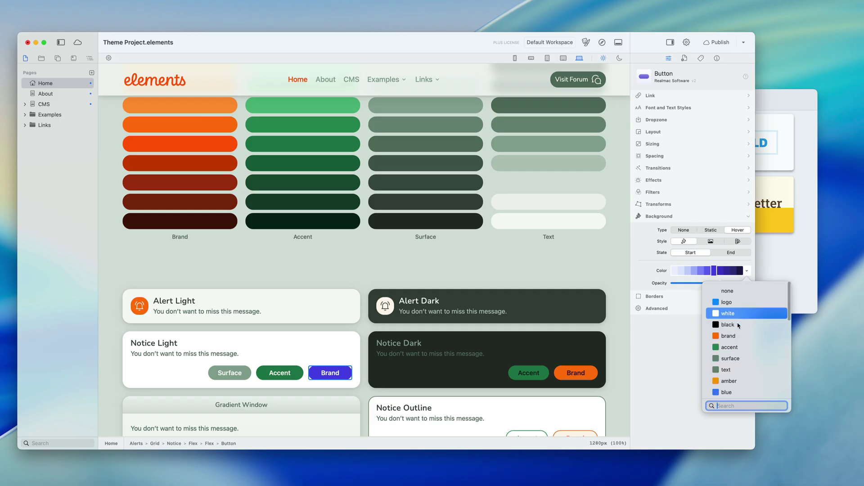
{"action": "left_click", "coordinate": [734, 338]}
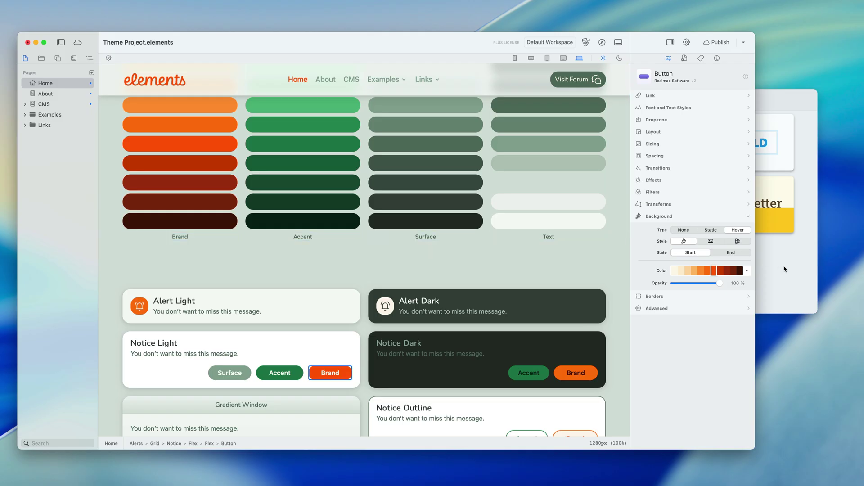
Turn off the XL, LG, MD and SM responsive breakpoints in the project's screen settings
{"action": "left_click", "coordinate": [765, 270]}
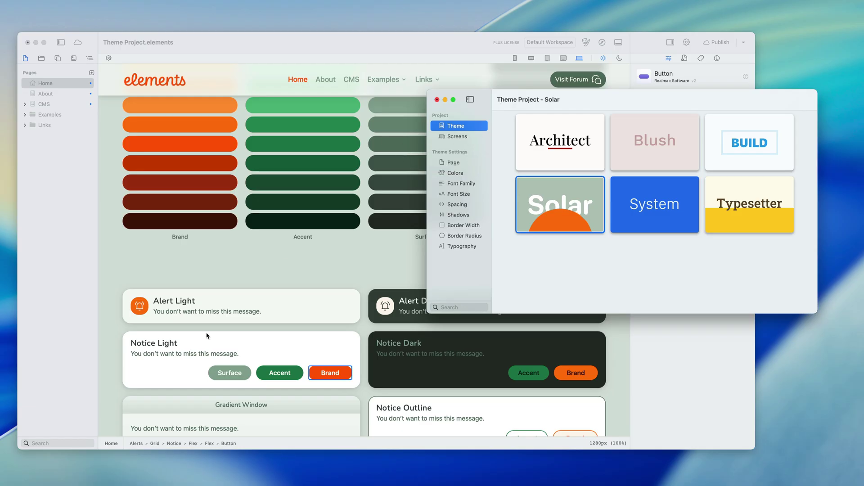
{"action": "scroll", "coordinate": [351, 248], "scroll_direction": "up", "scroll_amount": 5}
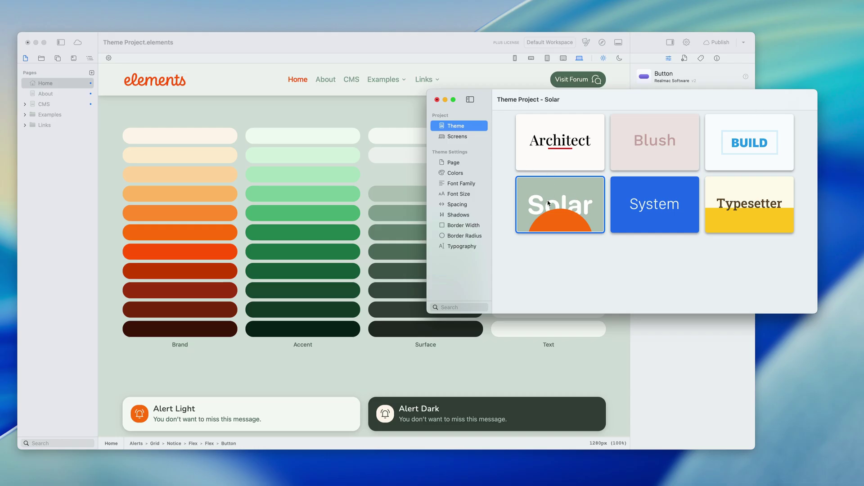
{"action": "left_click", "coordinate": [465, 136]}
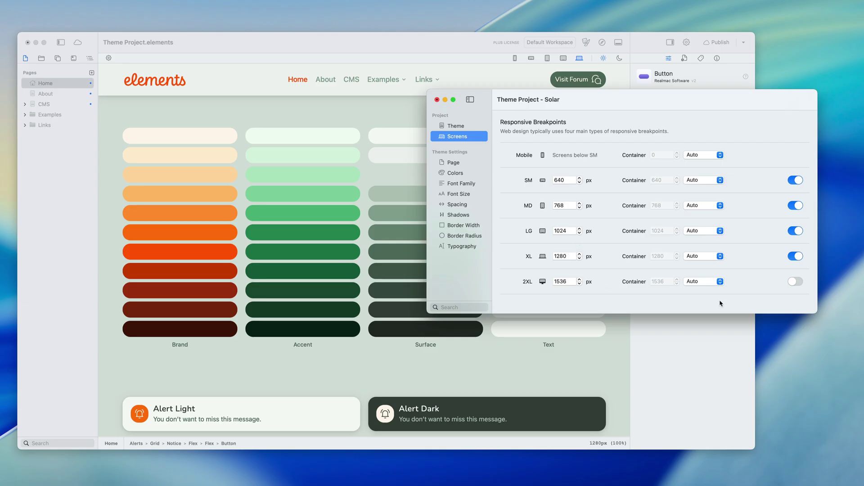
{"action": "left_click", "coordinate": [795, 257]}
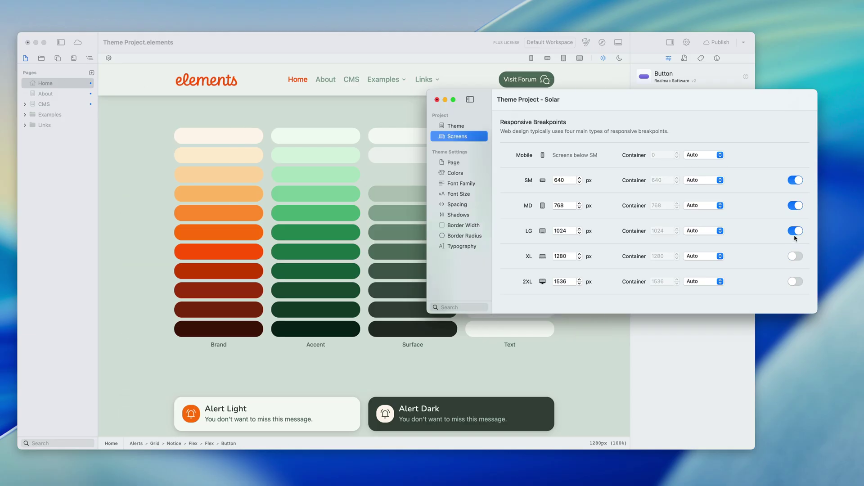
{"action": "left_click", "coordinate": [795, 231]}
{"action": "left_click", "coordinate": [795, 206]}
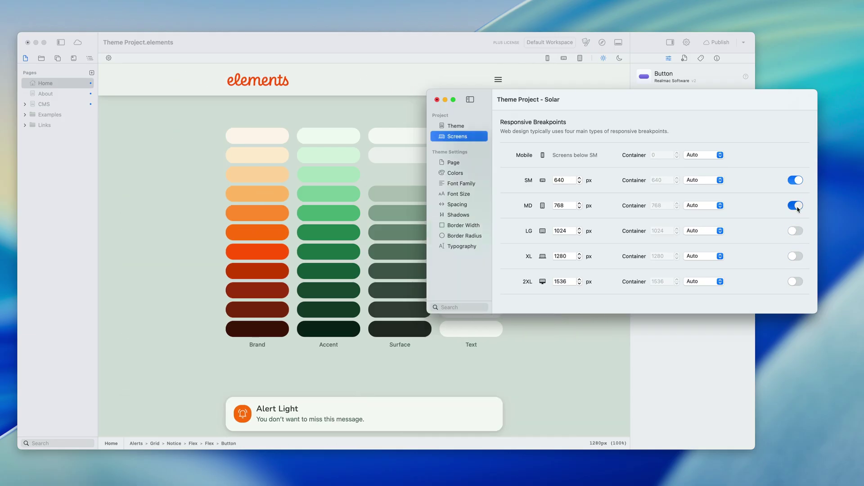
{"action": "left_click", "coordinate": [801, 182]}
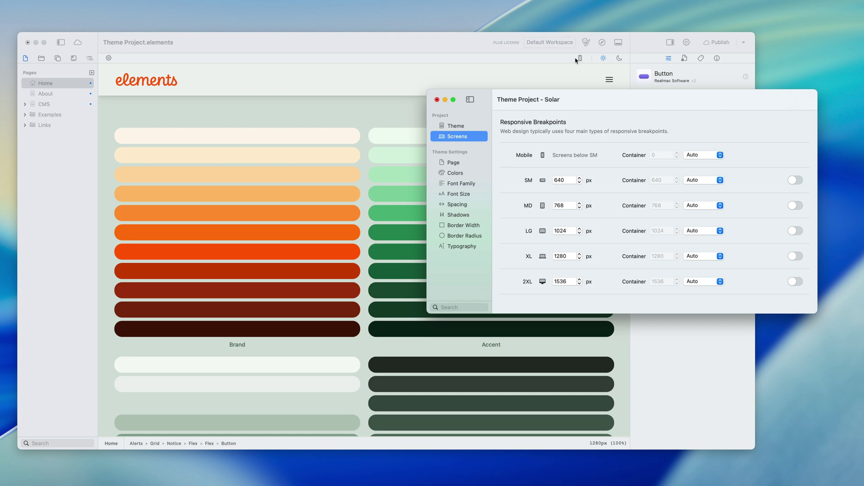
Turn the SM, MD, LG and XL responsive breakpoints back on, toggling LG off and on again to compare the layout
{"action": "left_click", "coordinate": [798, 181]}
{"action": "left_click", "coordinate": [797, 206]}
{"action": "left_click", "coordinate": [796, 231]}
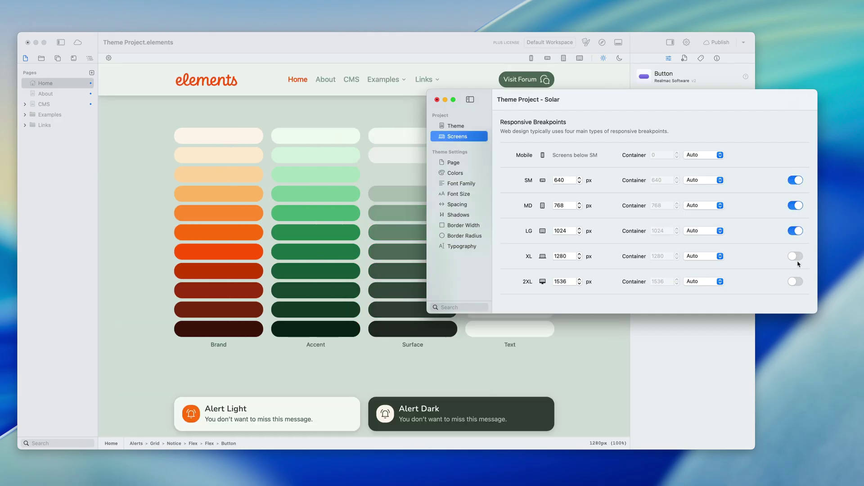
{"action": "left_click", "coordinate": [795, 256]}
{"action": "left_click", "coordinate": [795, 231]}
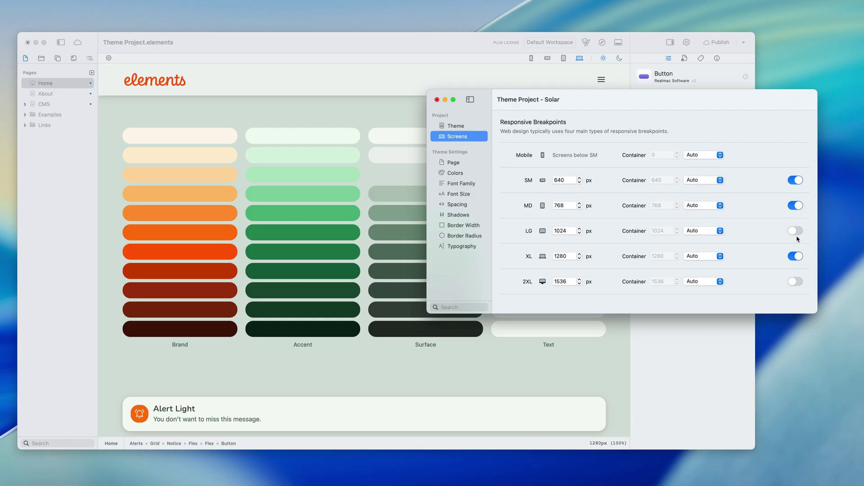
{"action": "left_click", "coordinate": [798, 233]}
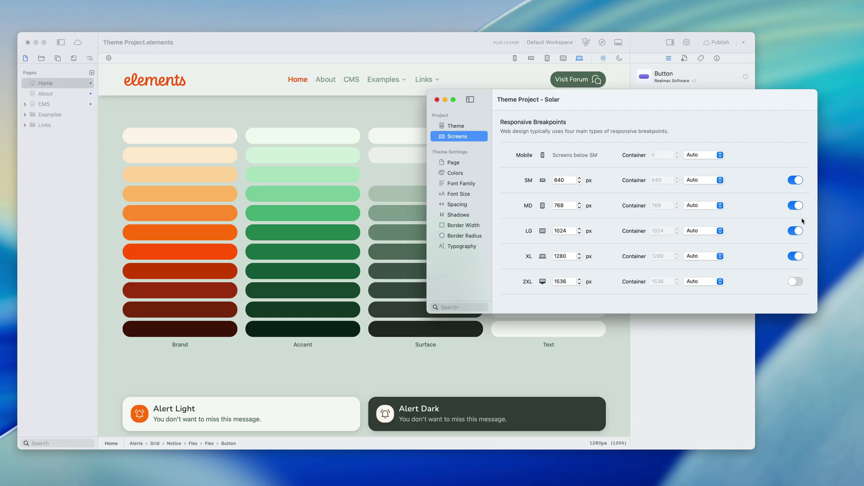
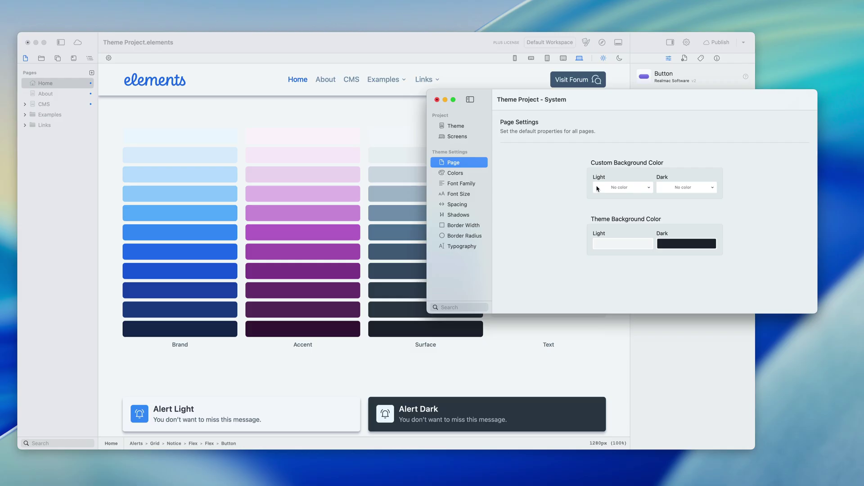
Set the System theme's custom light page background color to a medium-light shade of blue
{"action": "left_click", "coordinate": [638, 189]}
{"action": "scroll", "coordinate": [652, 298], "scroll_direction": "down", "scroll_amount": 1}
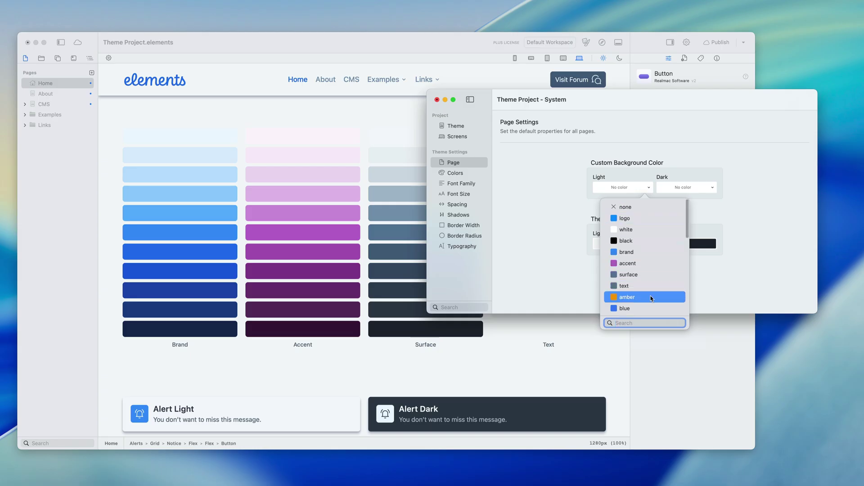
{"action": "left_click", "coordinate": [648, 308]}
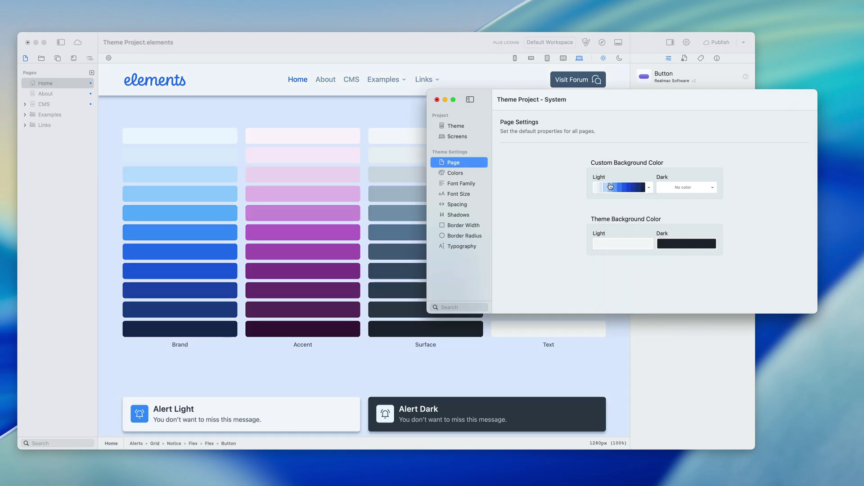
{"action": "left_click", "coordinate": [609, 188]}
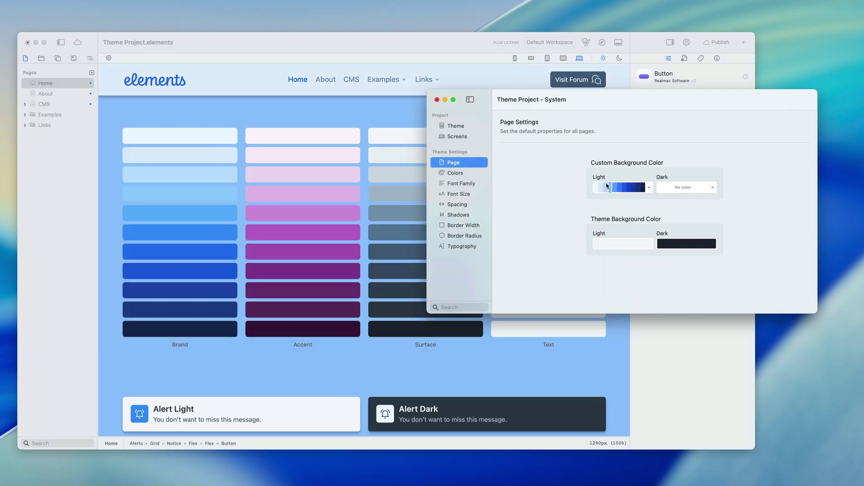
Switch the project to the Solar and Typesetter themes to check the blue page background, and return to System
{"action": "left_click", "coordinate": [456, 126]}
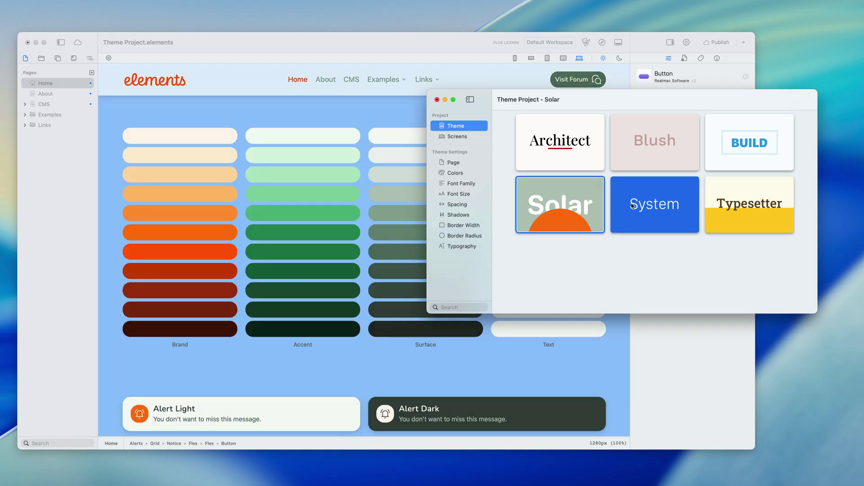
{"action": "left_click", "coordinate": [716, 189]}
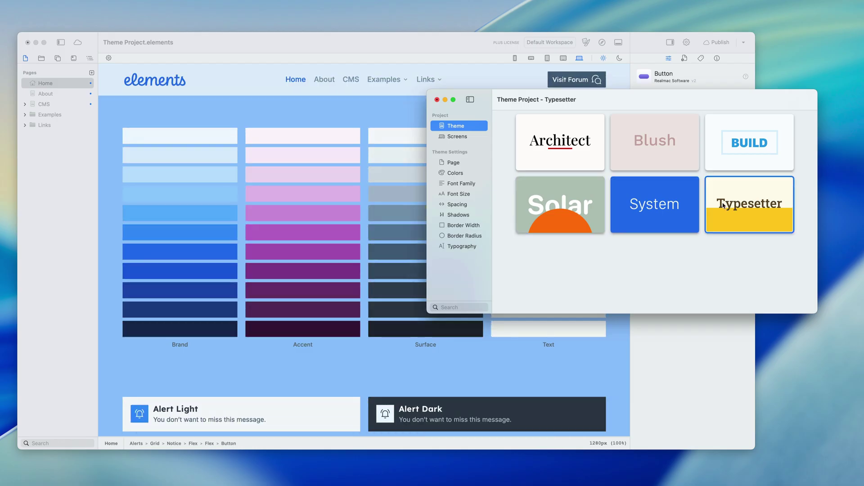
{"action": "left_click", "coordinate": [674, 209]}
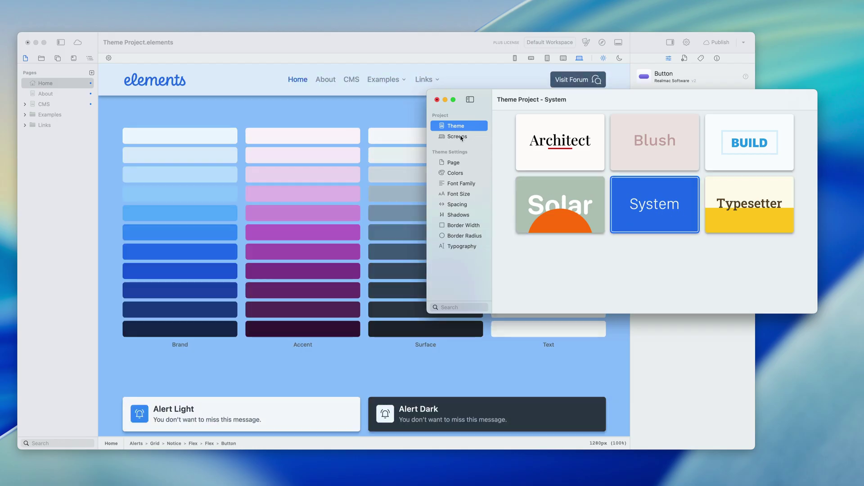
Replace the custom light page background with the theme's surface color in a dark shade
{"action": "left_click", "coordinate": [454, 163]}
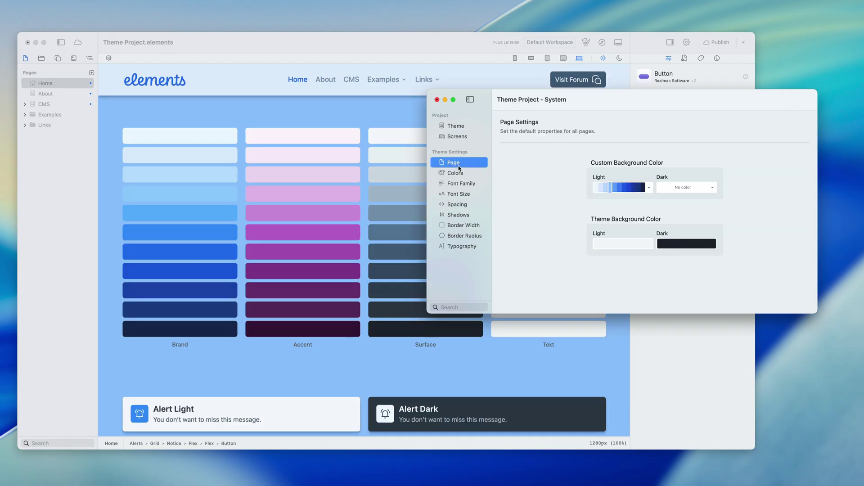
{"action": "left_click", "coordinate": [650, 188]}
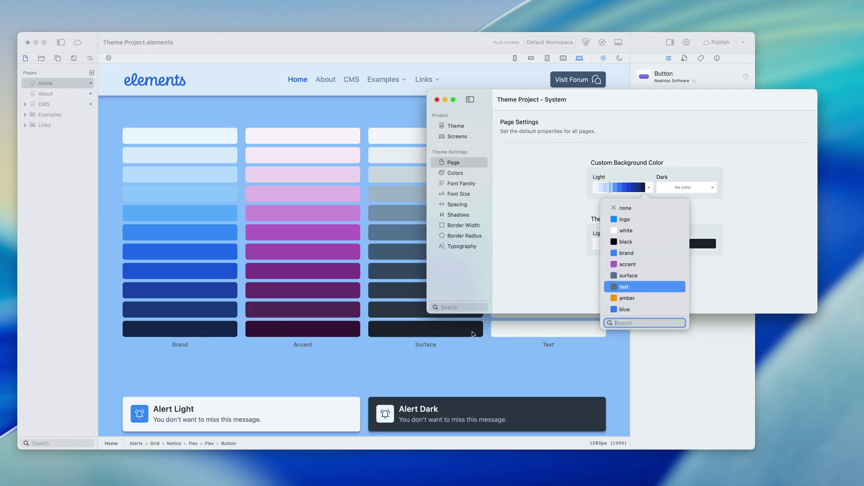
{"action": "left_click", "coordinate": [650, 287]}
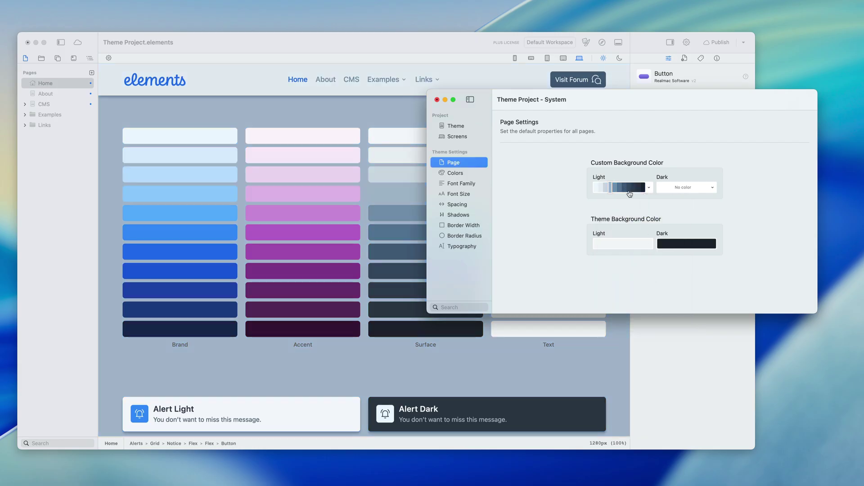
{"action": "left_click", "coordinate": [629, 192]}
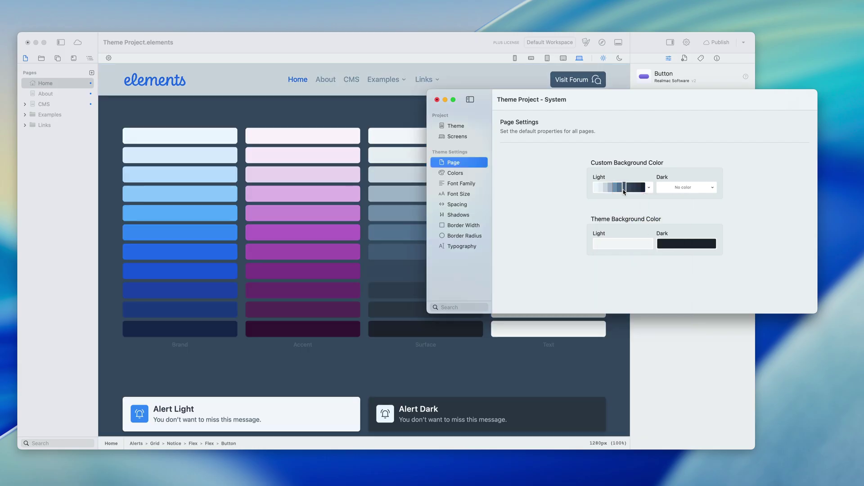
{"action": "left_click", "coordinate": [624, 192]}
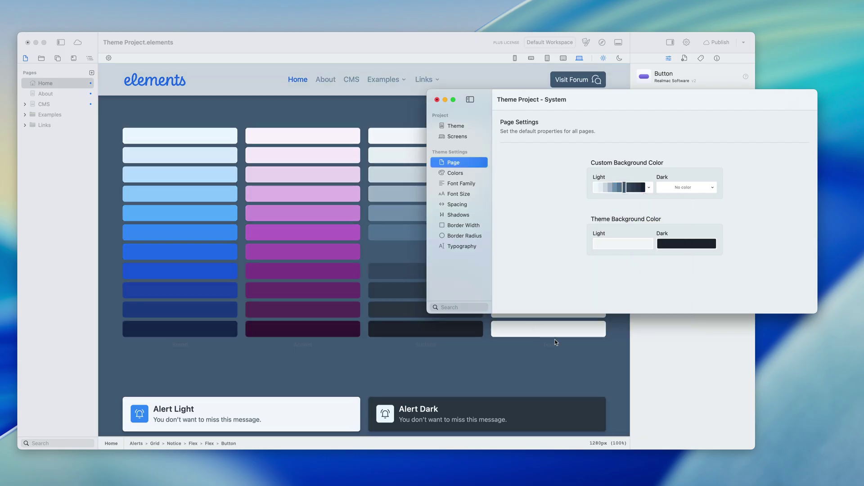
{"action": "left_click", "coordinate": [649, 188]}
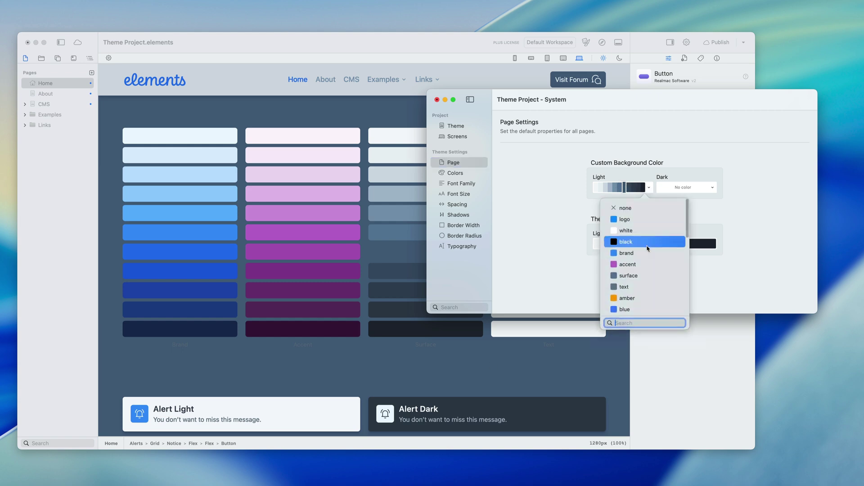
{"action": "left_click", "coordinate": [649, 274]}
Cycle the project through the Solar, System, Typesetter, Build, Blush and Architect themes to check the surface-colored page background
{"action": "left_click", "coordinate": [458, 128]}
{"action": "left_click", "coordinate": [593, 211]}
{"action": "left_click", "coordinate": [670, 204]}
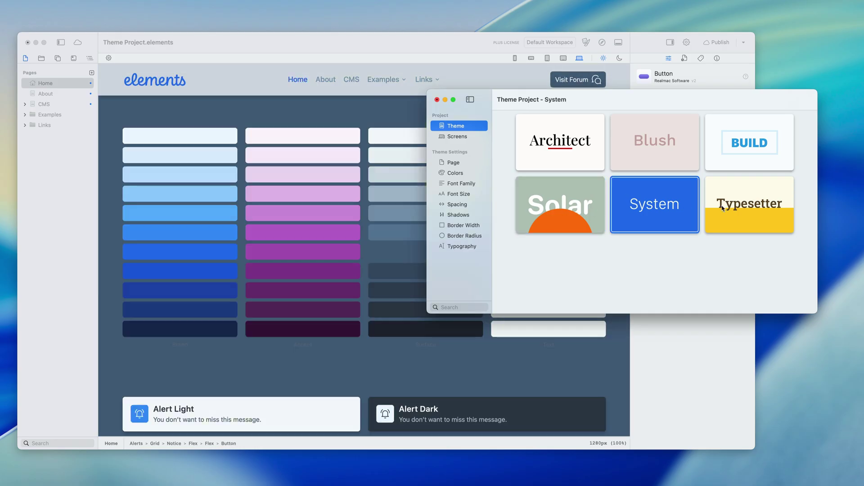
{"action": "left_click", "coordinate": [743, 210]}
{"action": "left_click", "coordinate": [729, 158]}
{"action": "left_click", "coordinate": [653, 165]}
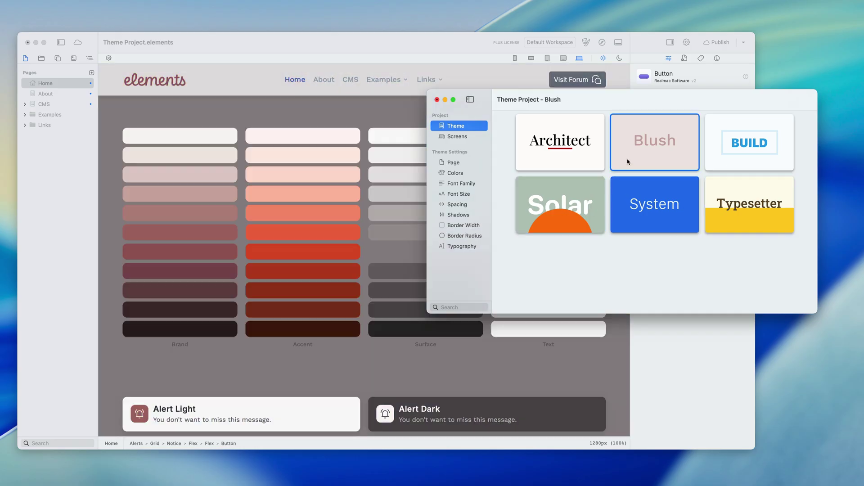
{"action": "left_click", "coordinate": [587, 157]}
{"action": "left_click", "coordinate": [578, 189]}
{"action": "left_click", "coordinate": [696, 203]}
{"action": "left_click", "coordinate": [710, 202]}
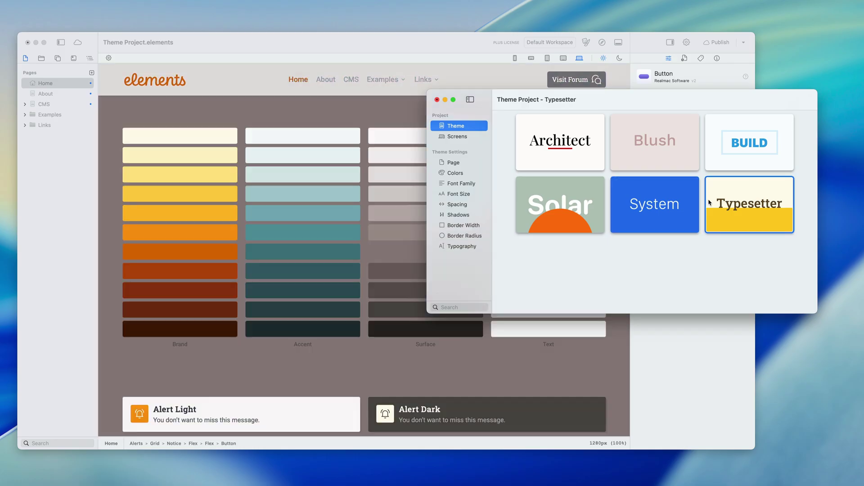
Compare the page background in the System, Solar, Blush and Architect themes, and leave the project on System
{"action": "left_click", "coordinate": [655, 195]}
{"action": "left_click", "coordinate": [591, 197]}
{"action": "left_click", "coordinate": [633, 200]}
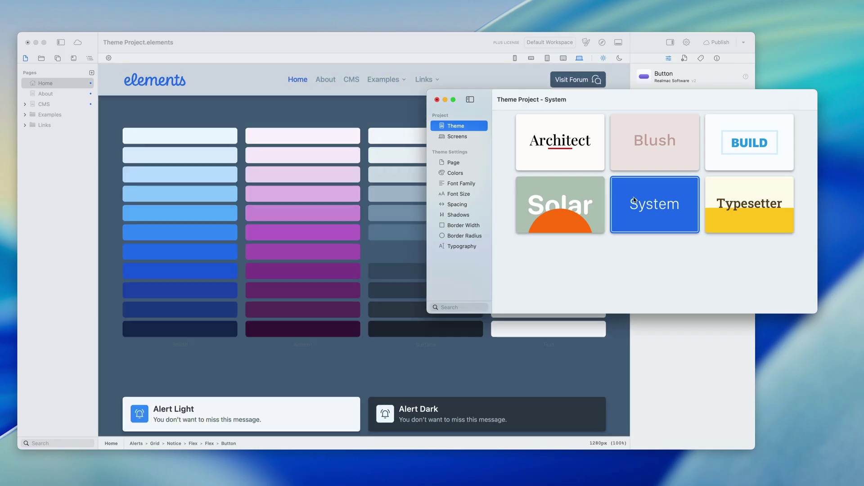
{"action": "left_click", "coordinate": [629, 145]}
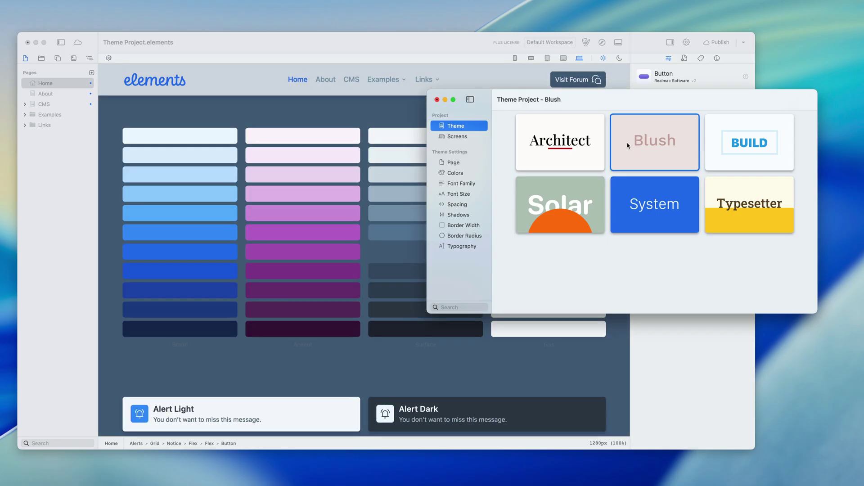
{"action": "left_click", "coordinate": [604, 148]}
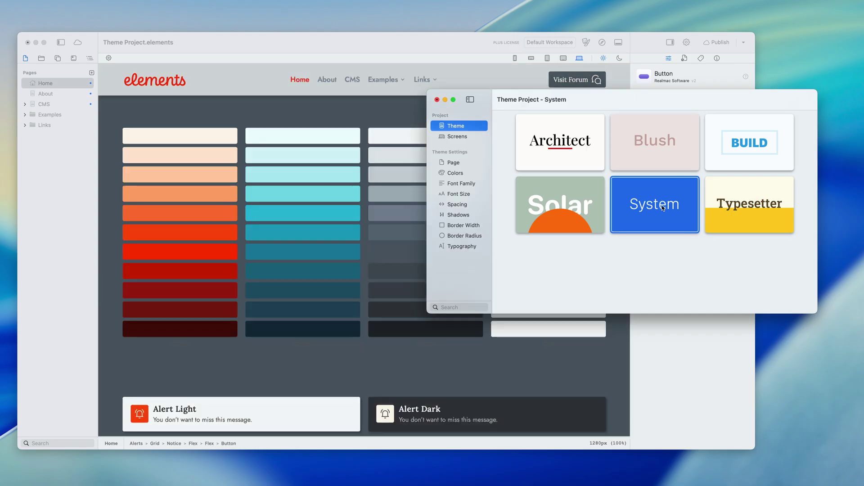
Set the custom light page background to a light shade of the surface color
{"action": "left_click", "coordinate": [461, 166]}
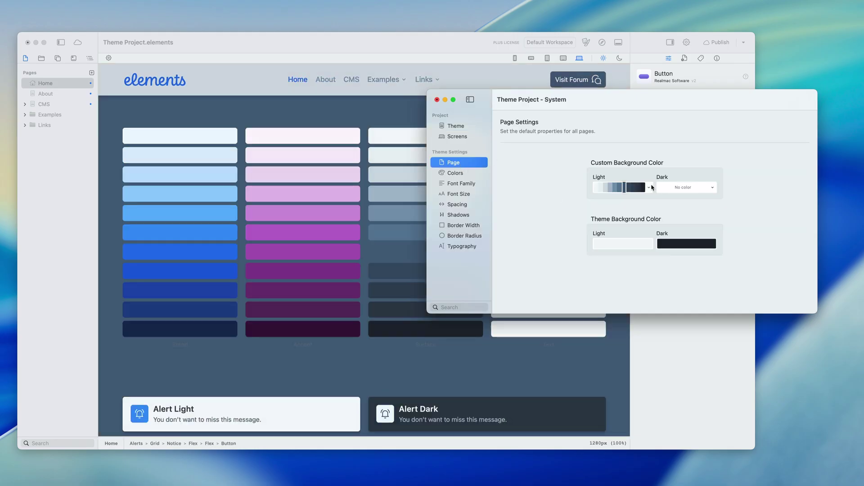
{"action": "left_click", "coordinate": [651, 188]}
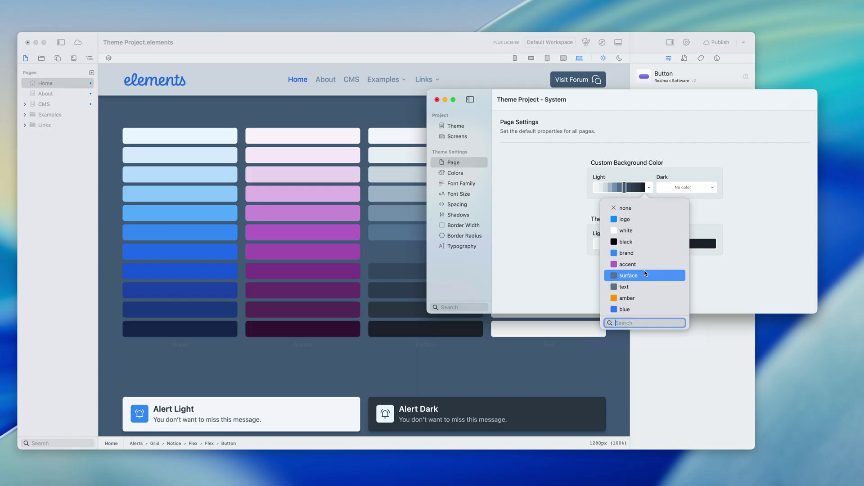
{"action": "left_click", "coordinate": [623, 176]}
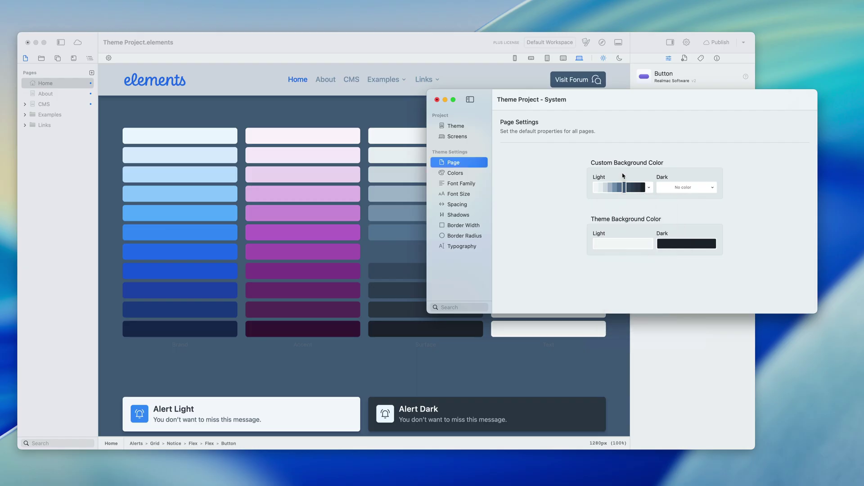
{"action": "left_click", "coordinate": [600, 190]}
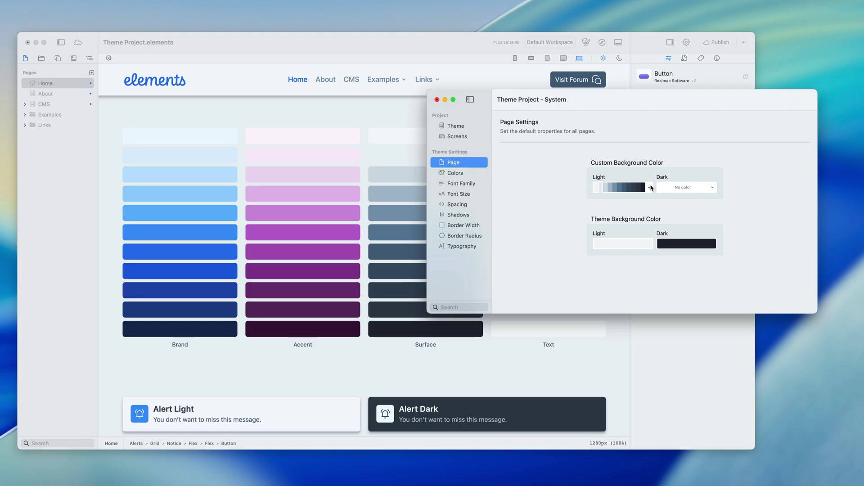
{"action": "left_click", "coordinate": [606, 189]}
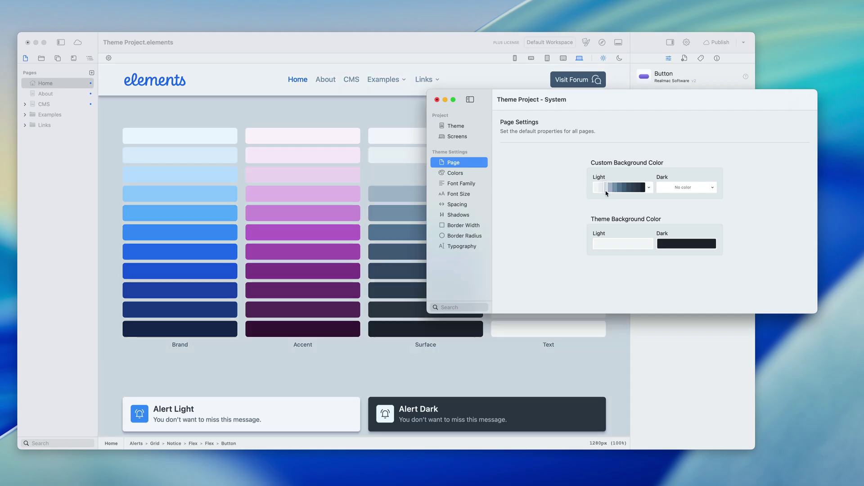
Review the theme's color palettes and add a custom color named New
{"action": "left_click", "coordinate": [459, 174]}
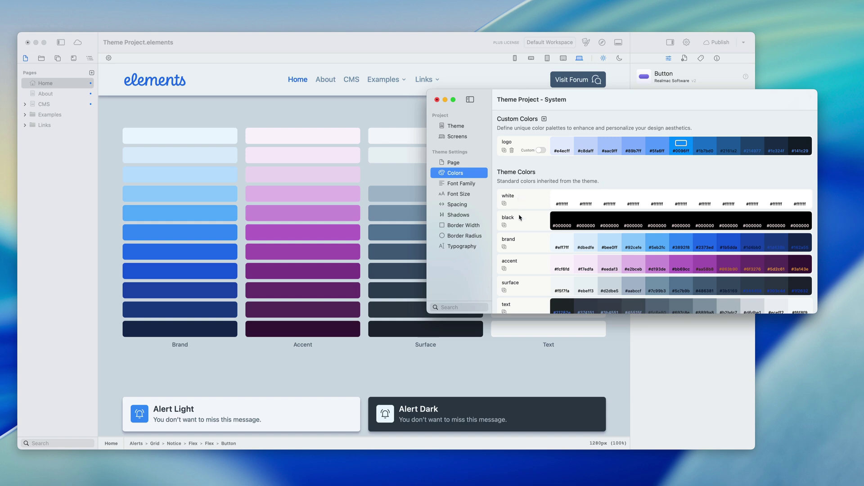
{"action": "scroll", "coordinate": [551, 197], "scroll_direction": "down", "scroll_amount": 4}
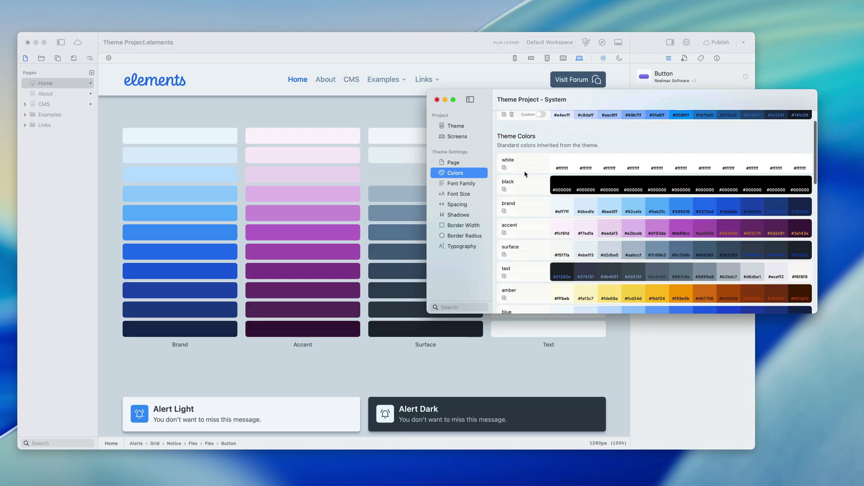
{"action": "scroll", "coordinate": [532, 252], "scroll_direction": "down", "scroll_amount": 10}
{"action": "scroll", "coordinate": [532, 255], "scroll_direction": "down", "scroll_amount": 7}
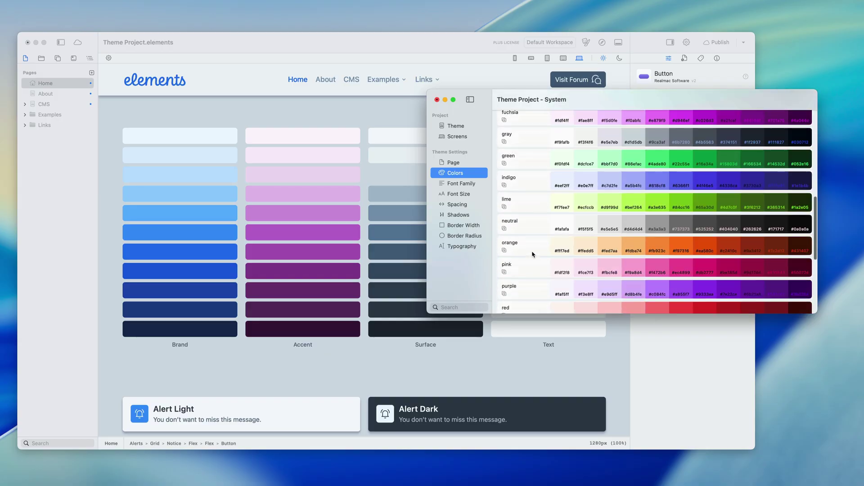
{"action": "scroll", "coordinate": [533, 255], "scroll_direction": "up", "scroll_amount": 20}
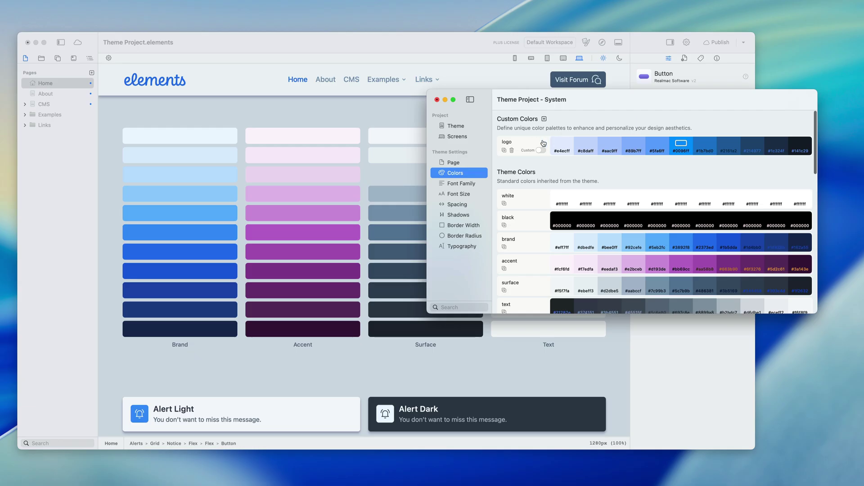
{"action": "left_click", "coordinate": [544, 119]}
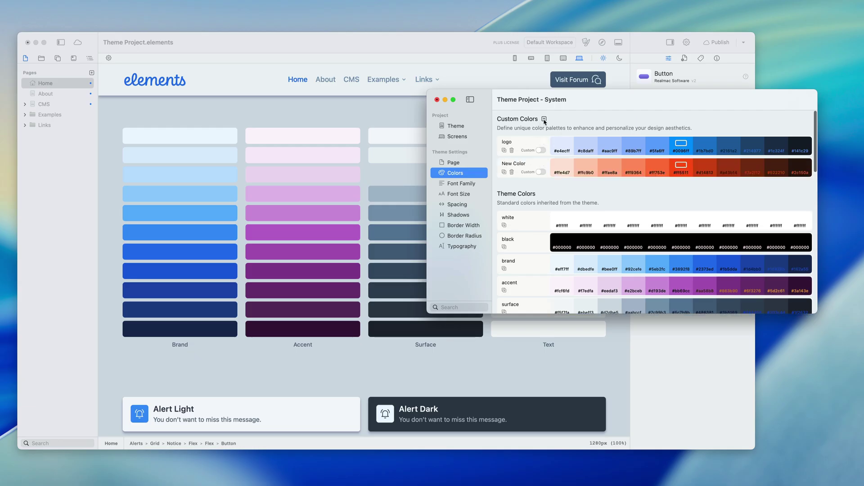
{"action": "left_click", "coordinate": [517, 163]}
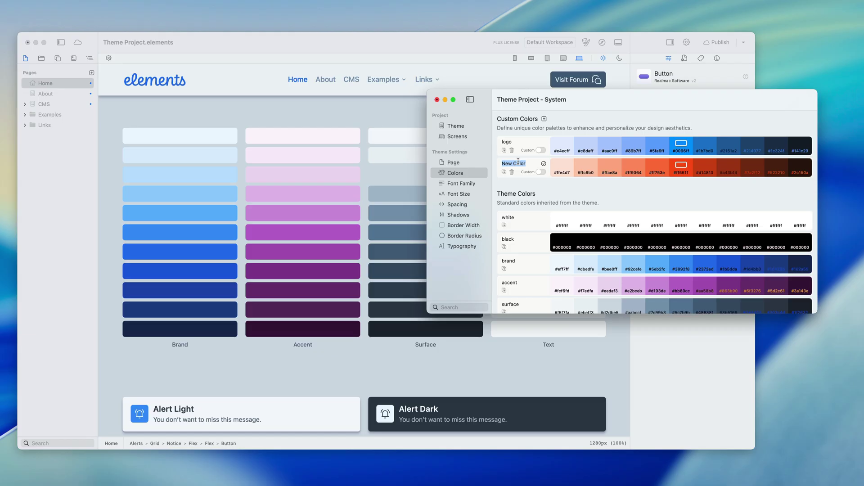
{"action": "type", "text": "New"}
Change the base shade of the New custom color to a more saturated orange-red with the color wheel
{"action": "left_click", "coordinate": [680, 166]}
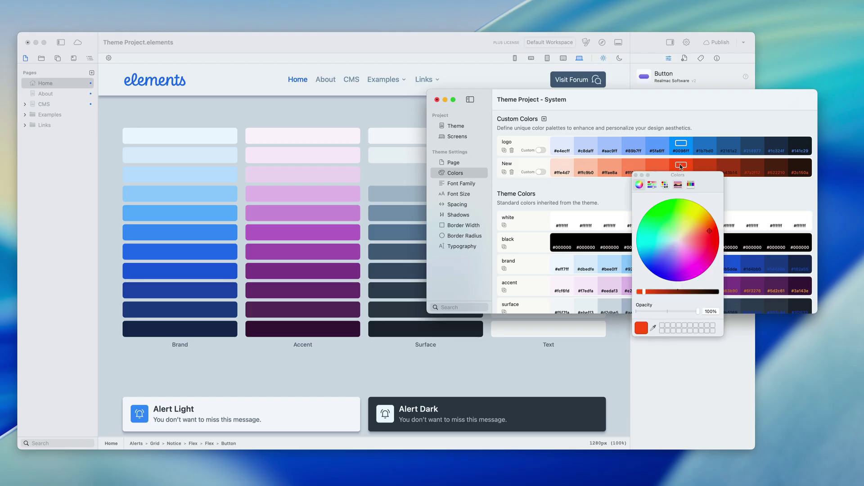
{"action": "left_click_drag", "start_coordinate": [710, 231], "coordinate": [734, 220]}
{"action": "left_click", "coordinate": [636, 175]}
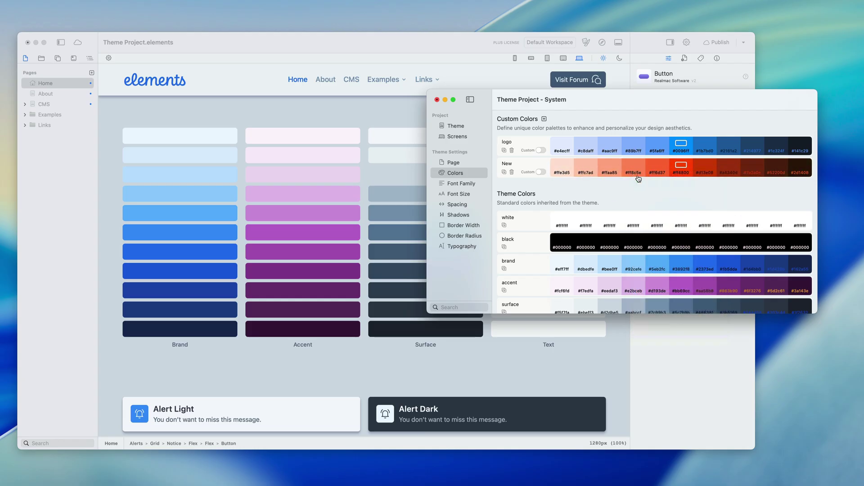
Enable custom shades for the New color and change its lightest shade to pink-violet with the color wheel
{"action": "left_click", "coordinate": [541, 172]}
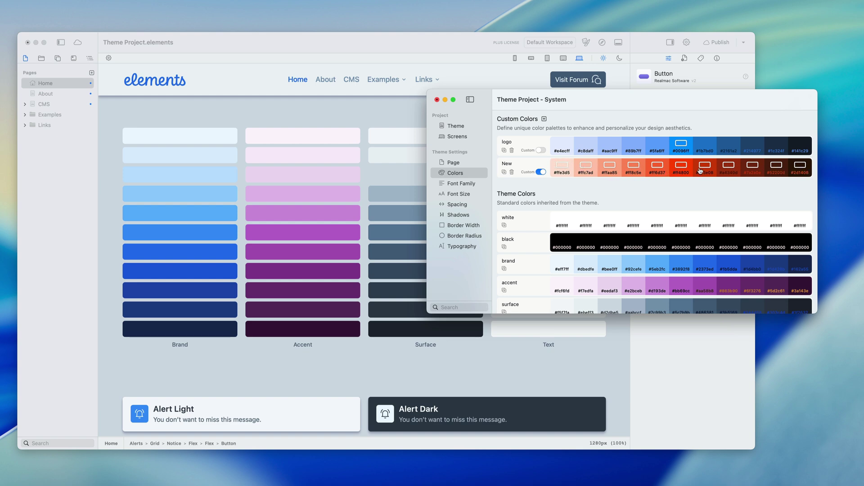
{"action": "left_click", "coordinate": [563, 165]}
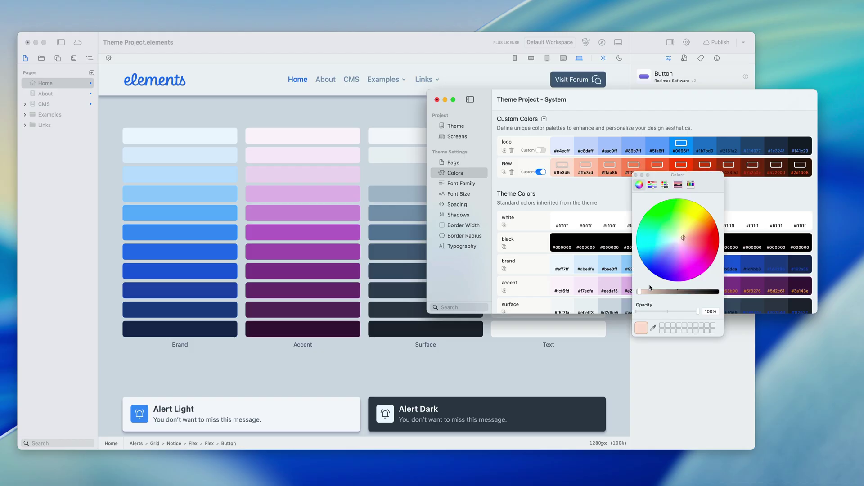
{"action": "left_click_drag", "start_coordinate": [639, 293], "coordinate": [635, 295]}
{"action": "left_click_drag", "start_coordinate": [684, 239], "coordinate": [685, 255]}
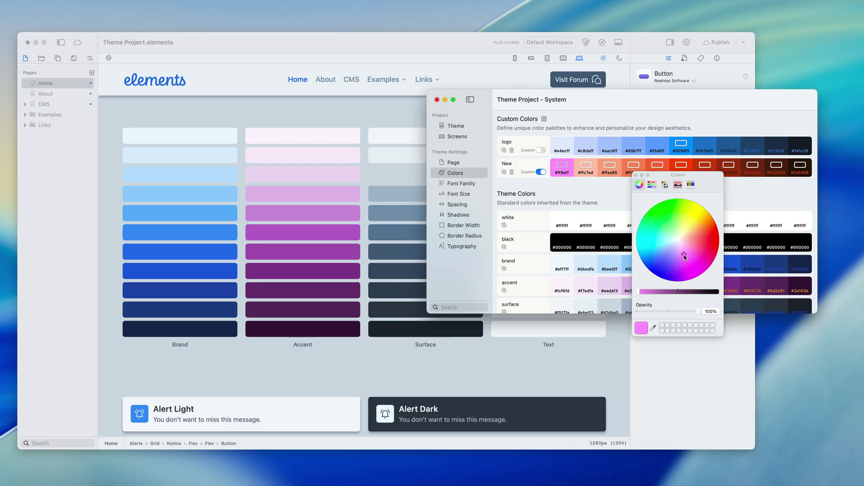
{"action": "left_click", "coordinate": [636, 176]}
Change the New color's second shade to pale mint and its third shade to bright turquoise
{"action": "left_click", "coordinate": [586, 166]}
{"action": "left_click", "coordinate": [669, 239]}
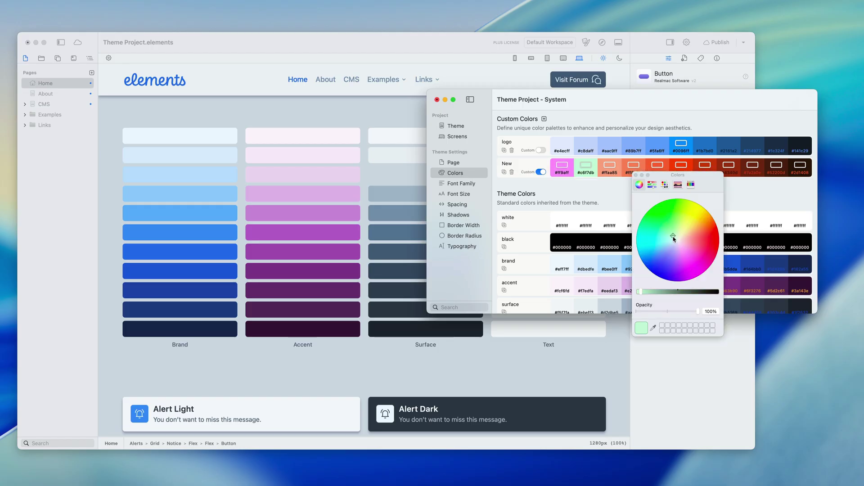
{"action": "left_click", "coordinate": [636, 176]}
{"action": "left_click", "coordinate": [609, 166]}
{"action": "left_click", "coordinate": [683, 199]}
{"action": "left_click_drag", "start_coordinate": [684, 198], "coordinate": [598, 239]}
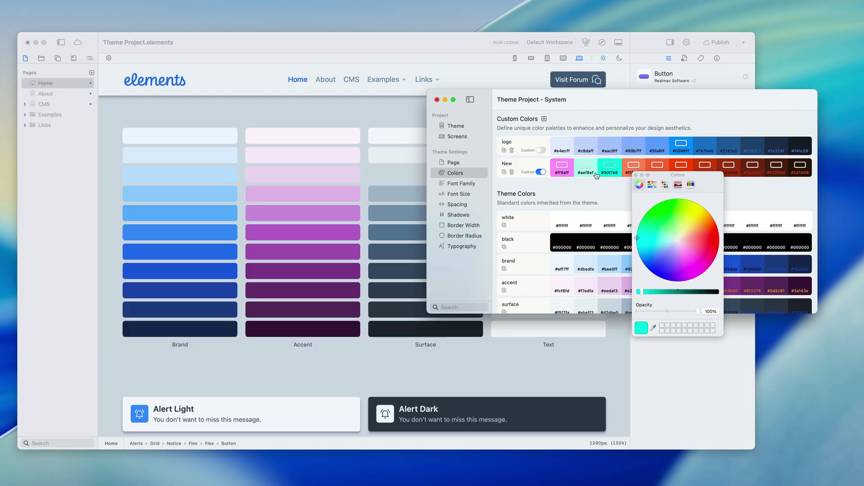
{"action": "left_click", "coordinate": [636, 176]}
Set the background of the Alert Light icon container to the turquoise shade of the New color
{"action": "left_click", "coordinate": [466, 50]}
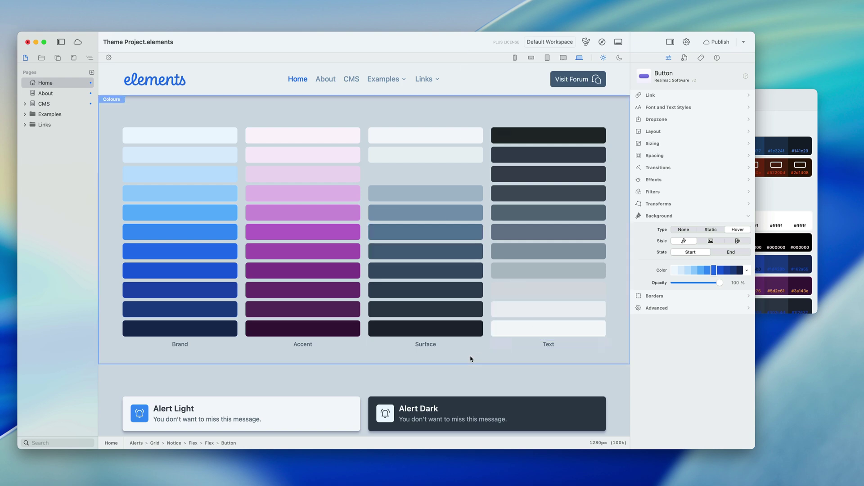
{"action": "scroll", "coordinate": [268, 362], "scroll_direction": "down", "scroll_amount": 2}
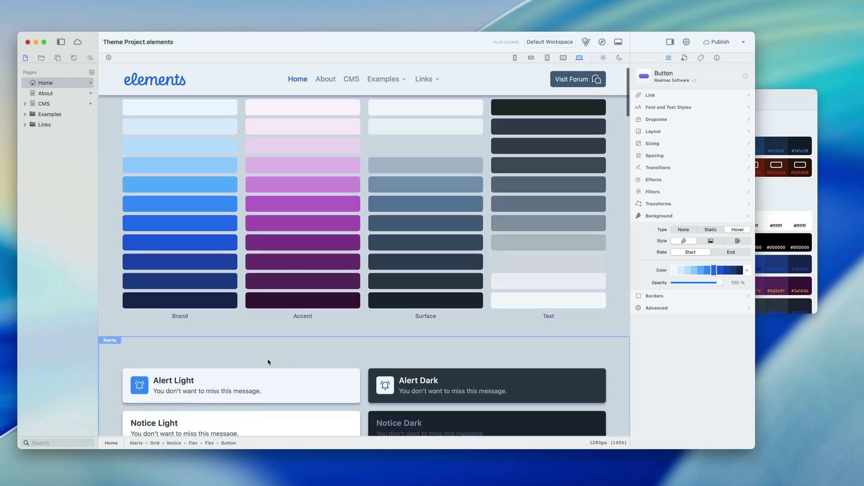
{"action": "left_click", "coordinate": [143, 383]}
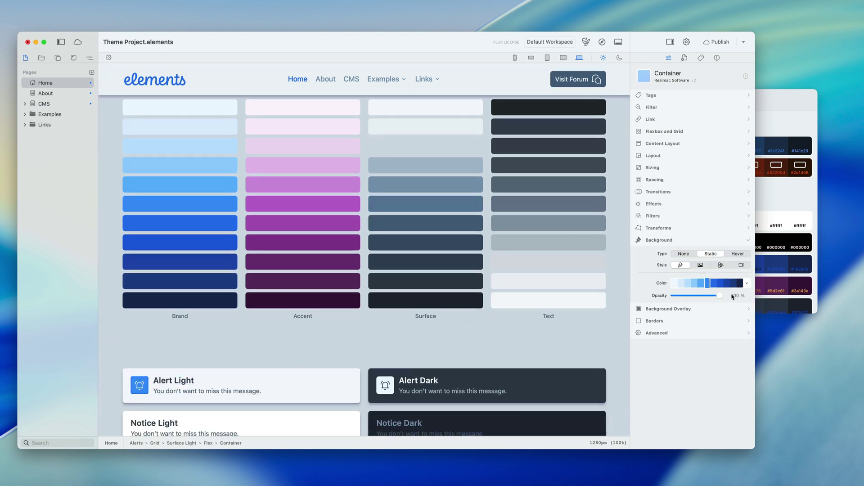
{"action": "left_click", "coordinate": [748, 284]}
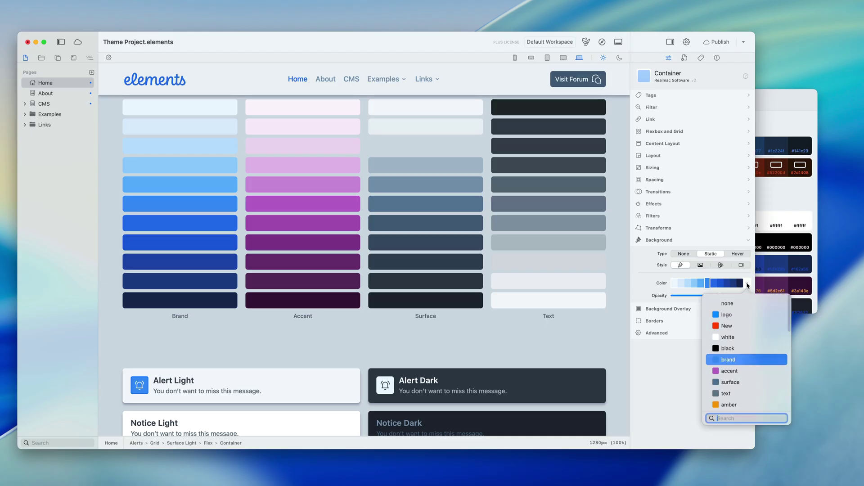
{"action": "left_click", "coordinate": [725, 327]}
{"action": "left_click", "coordinate": [688, 284]}
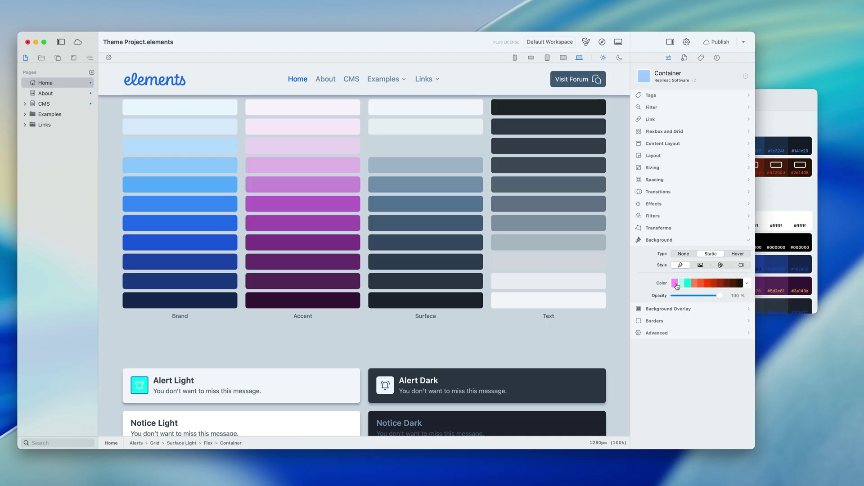
{"action": "left_click", "coordinate": [708, 284]}
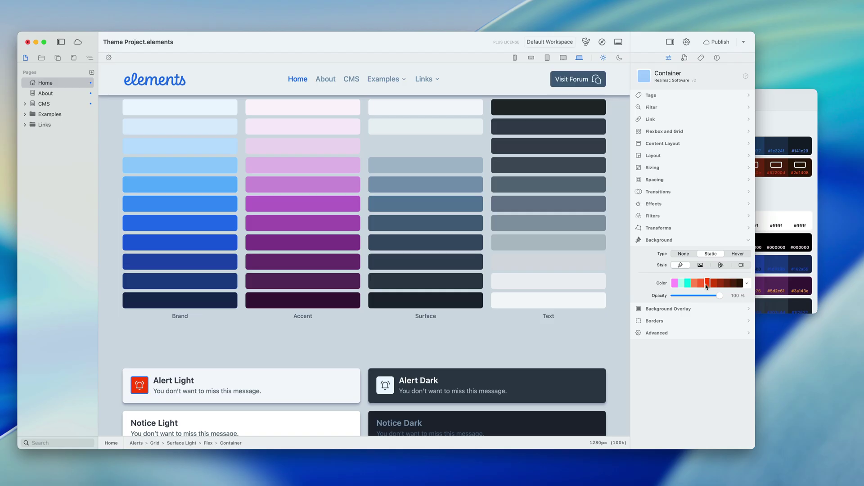
{"action": "left_click", "coordinate": [684, 284]}
{"action": "left_click", "coordinate": [690, 285]}
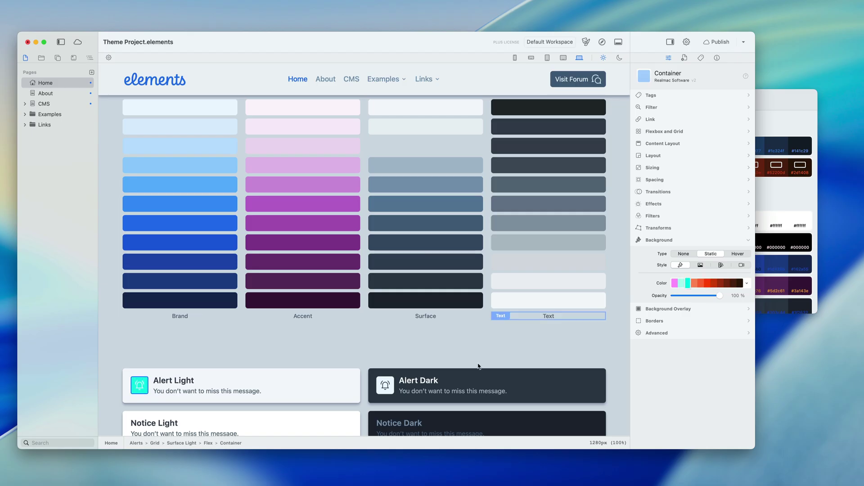
Set the background of the Alert Dark card to the turquoise shade of the New color
{"action": "left_click", "coordinate": [394, 380]}
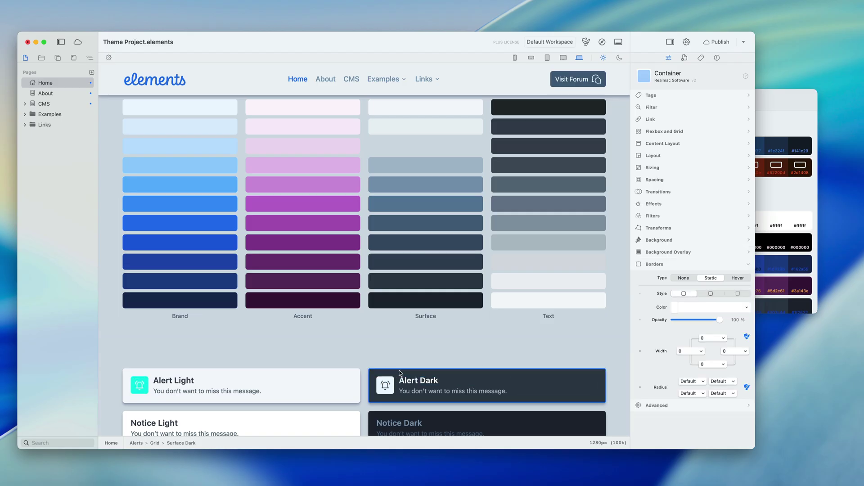
{"action": "left_click", "coordinate": [748, 308]}
{"action": "key", "text": "Escape"}
{"action": "left_click", "coordinate": [670, 264]}
{"action": "left_click", "coordinate": [682, 243]}
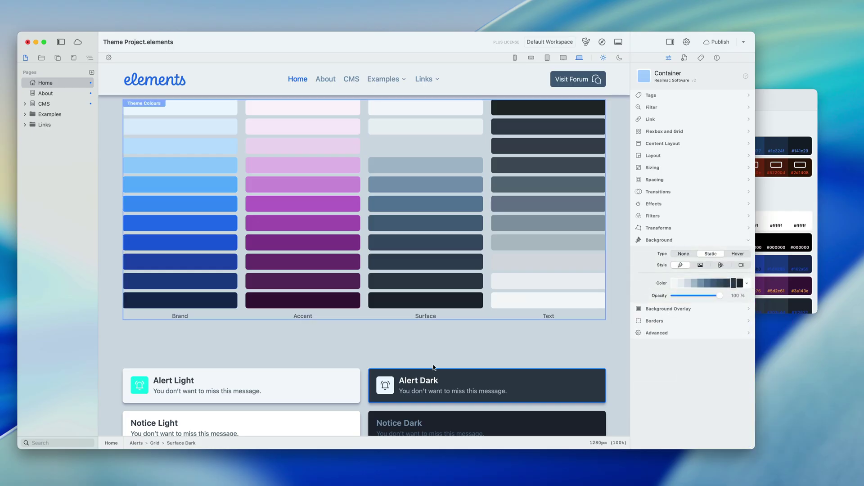
{"action": "left_click", "coordinate": [747, 286]}
{"action": "left_click", "coordinate": [738, 328]}
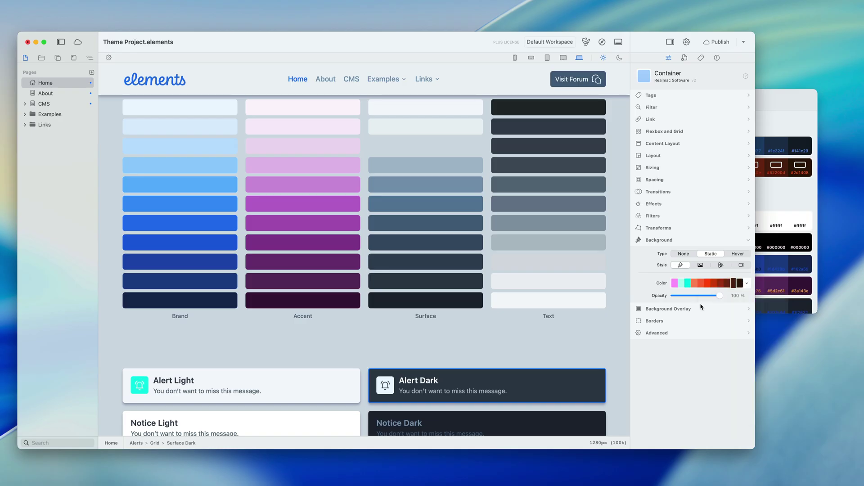
{"action": "left_click", "coordinate": [688, 283]}
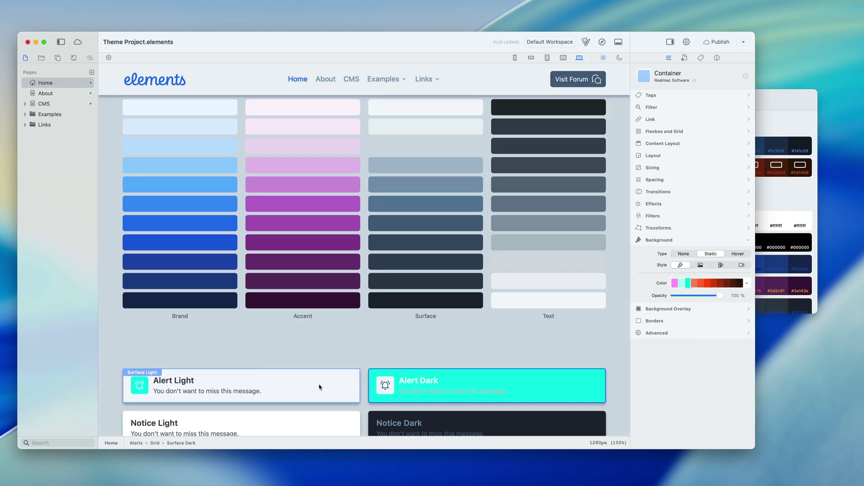
Recolor the New color's third shade in the theme settings, trying yellow and settling on blue
{"action": "left_click", "coordinate": [773, 106]}
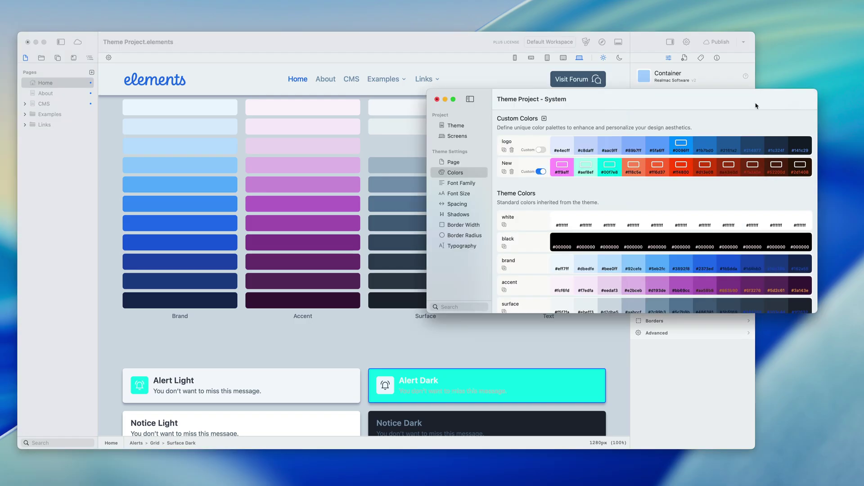
{"action": "left_click", "coordinate": [610, 165]}
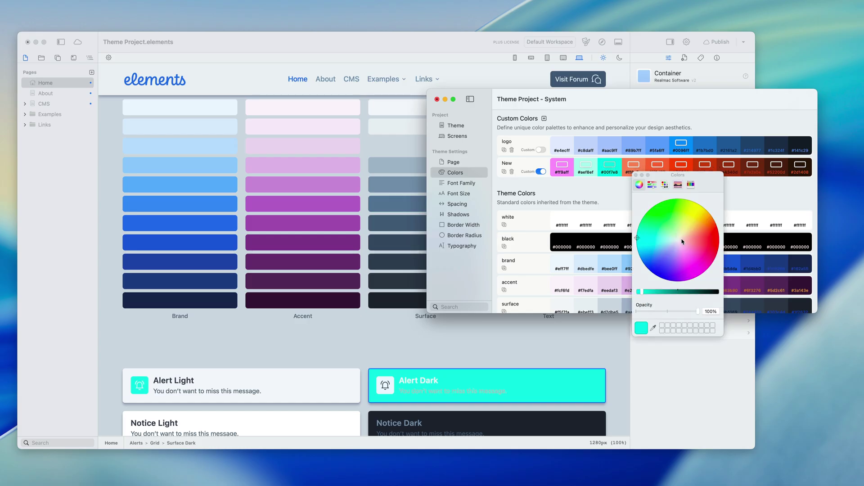
{"action": "left_click_drag", "start_coordinate": [686, 254], "coordinate": [701, 264]}
{"action": "left_click", "coordinate": [701, 207]}
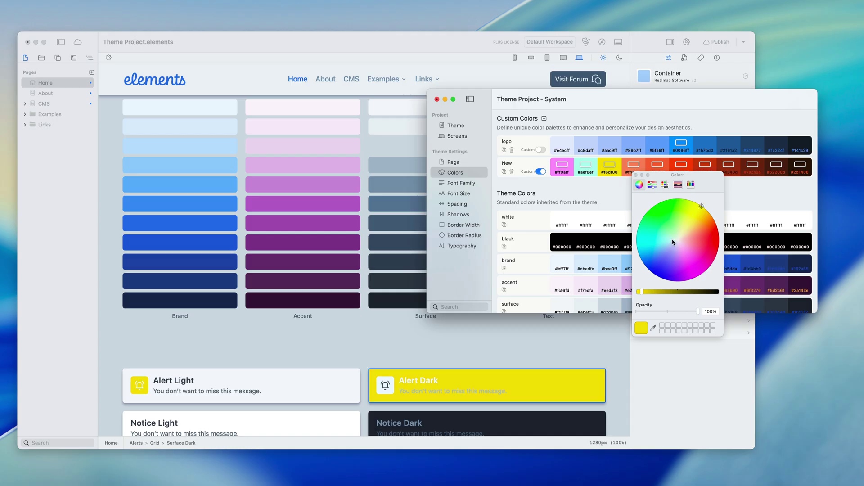
{"action": "left_click", "coordinate": [642, 261]}
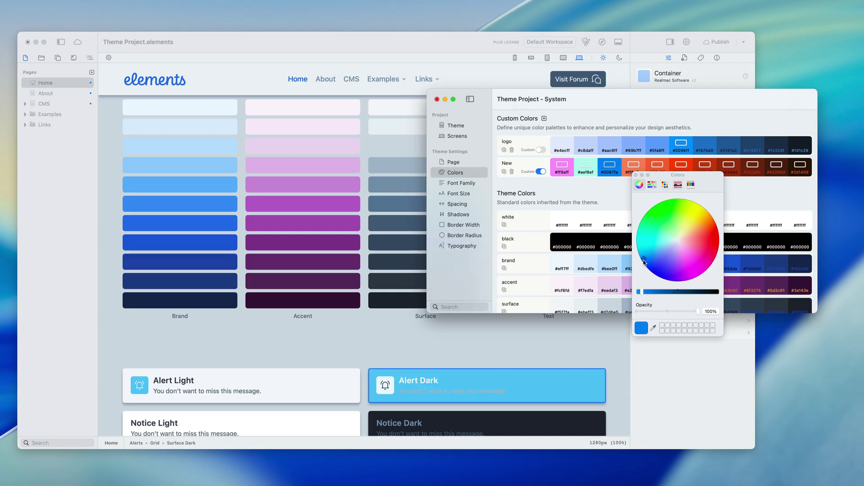
Inspect the third shade's RGB and hex values, and fine-tune it to a slightly lighter blue on the color wheel
{"action": "left_click", "coordinate": [654, 186]}
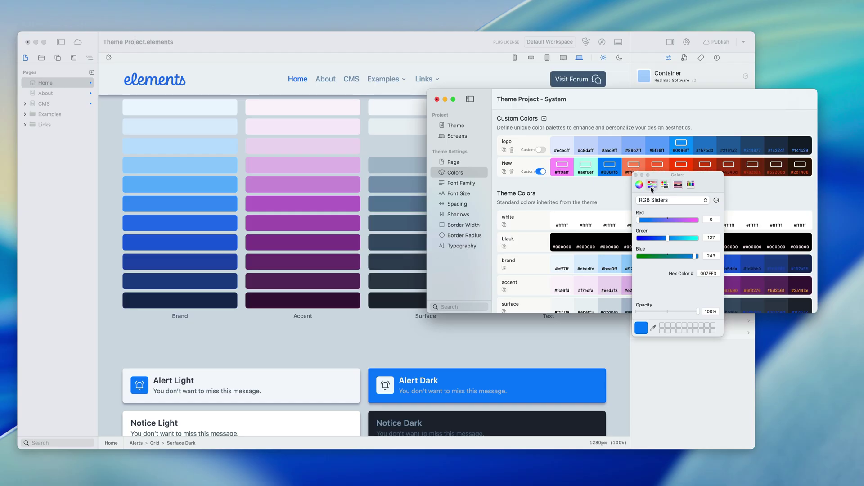
{"action": "left_click", "coordinate": [657, 203]}
{"action": "left_click", "coordinate": [663, 203]}
{"action": "left_click", "coordinate": [705, 273]}
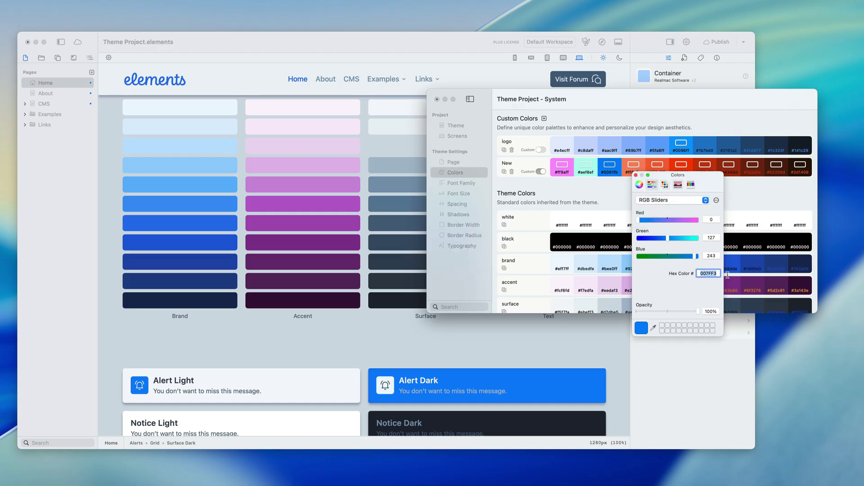
{"action": "left_click", "coordinate": [640, 185]}
{"action": "mouse_move", "coordinate": [648, 259]}
{"action": "left_mouse_down"}
{"action": "mouse_move", "coordinate": [638, 252]}
{"action": "mouse_move", "coordinate": [631, 266]}
{"action": "left_mouse_up"}
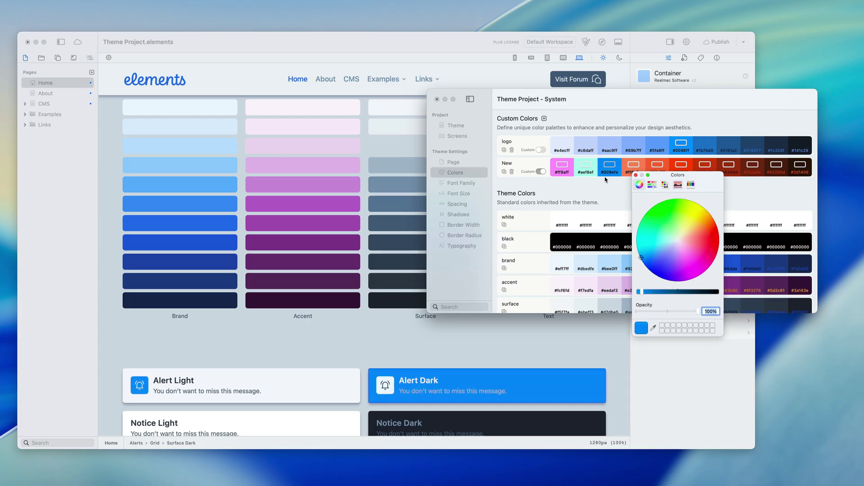
{"action": "left_click", "coordinate": [636, 176]}
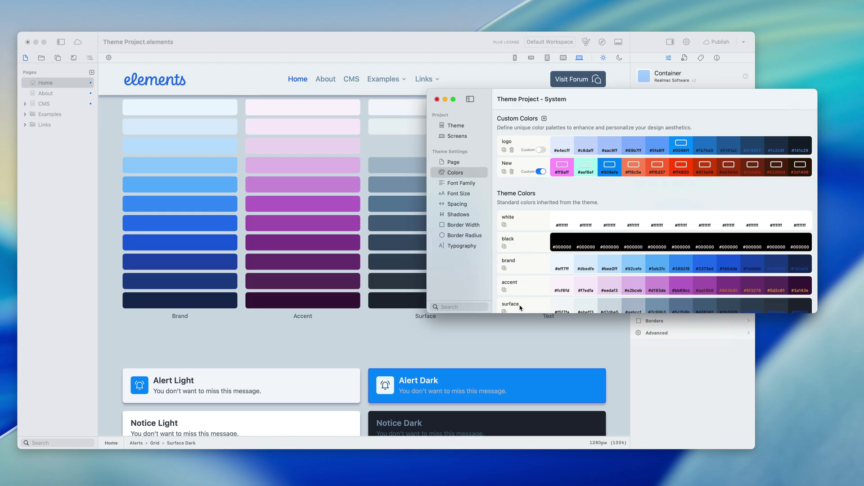
Compare the Home page's alerts and notices across the available themes, and leave the project on Typesetter
{"action": "scroll", "coordinate": [522, 264], "scroll_direction": "down", "scroll_amount": 1}
{"action": "left_click", "coordinate": [464, 129]}
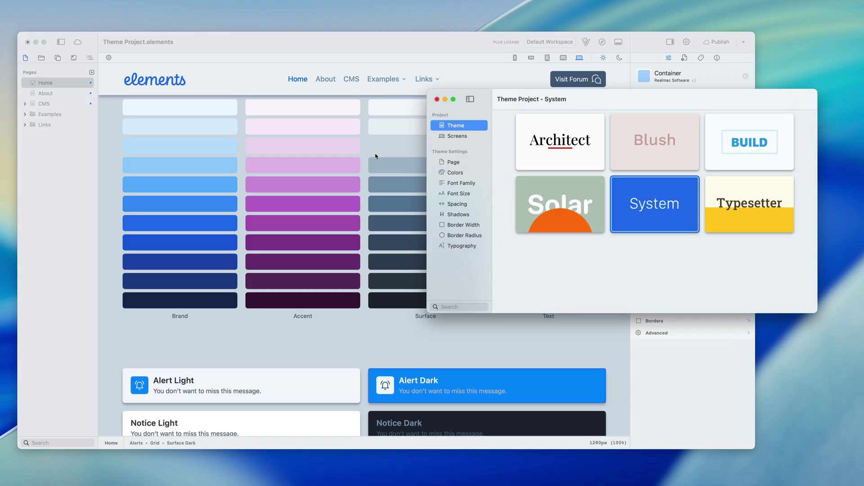
{"action": "scroll", "coordinate": [352, 290], "scroll_direction": "down", "scroll_amount": 5}
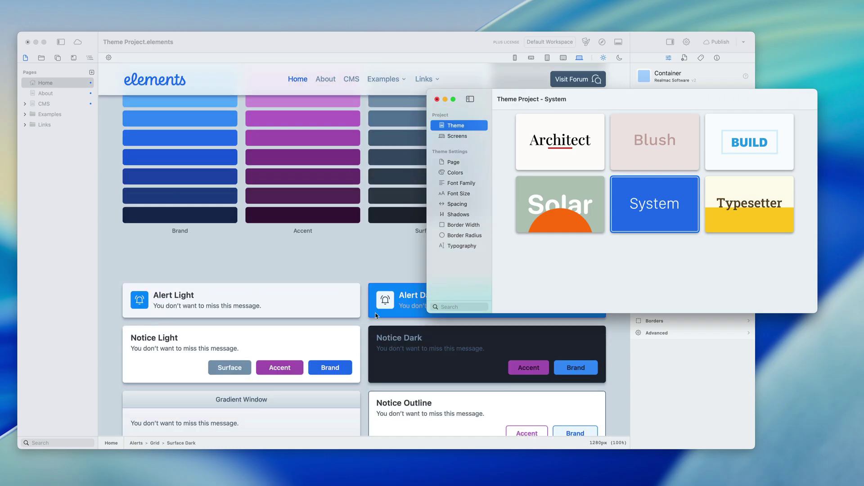
{"action": "left_click", "coordinate": [555, 212]}
{"action": "left_click", "coordinate": [557, 150]}
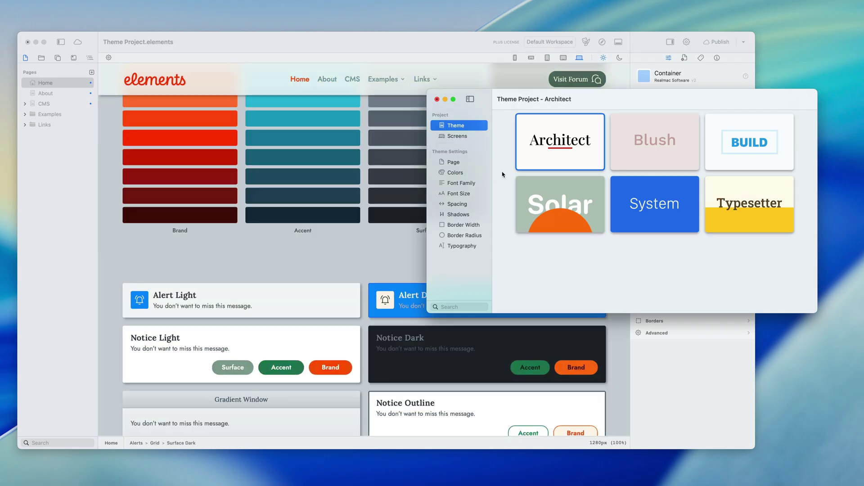
{"action": "left_click", "coordinate": [760, 212]}
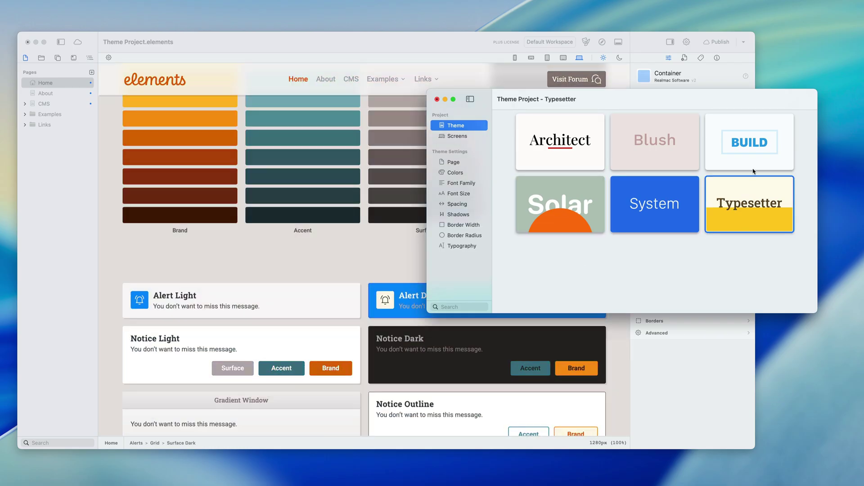
{"action": "left_click", "coordinate": [753, 150]}
{"action": "left_click", "coordinate": [664, 152]}
{"action": "left_click", "coordinate": [646, 189]}
{"action": "left_click", "coordinate": [570, 185]}
{"action": "left_click", "coordinate": [569, 151]}
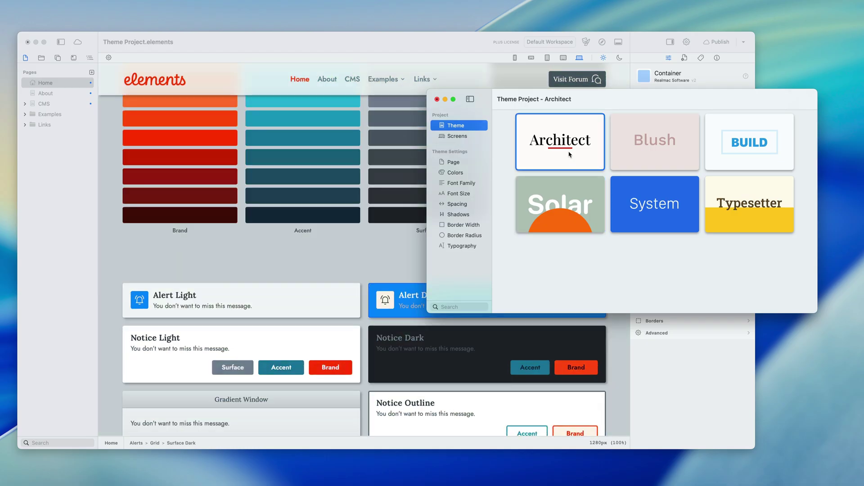
{"action": "left_click", "coordinate": [572, 183]}
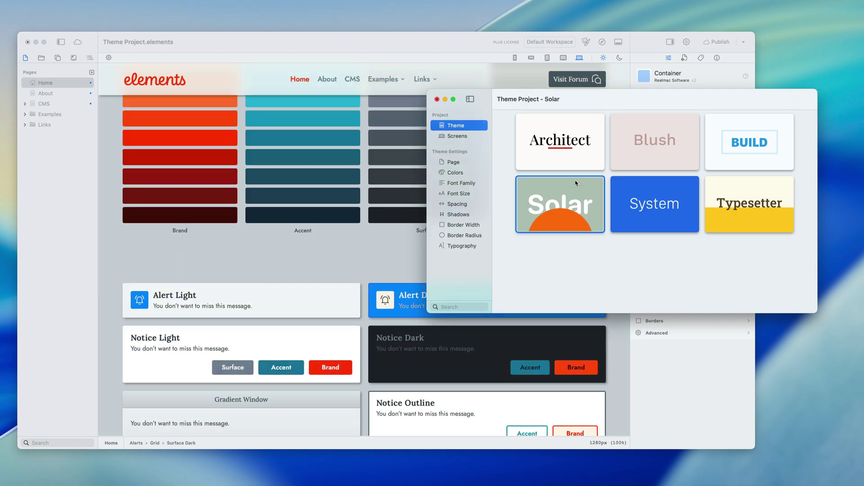
{"action": "left_click", "coordinate": [716, 204]}
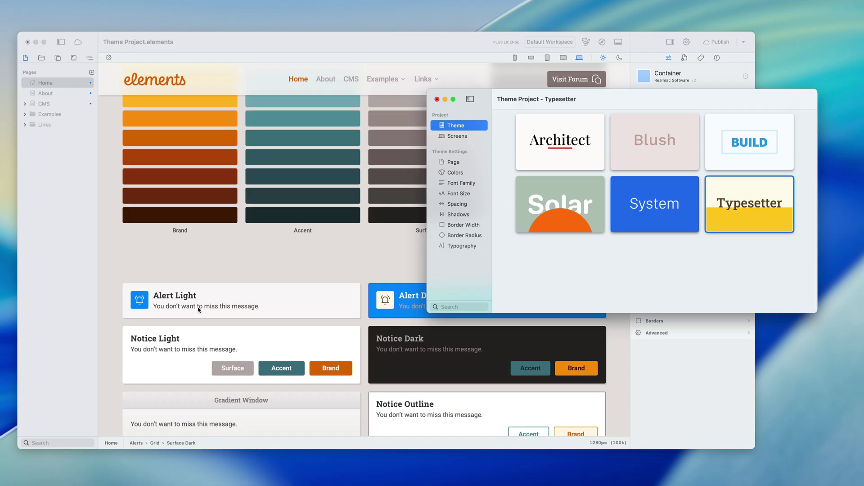
Try a mid surface shade as the Alert Dark card's background, and switch it to the brand color
{"action": "left_click", "coordinate": [402, 319]}
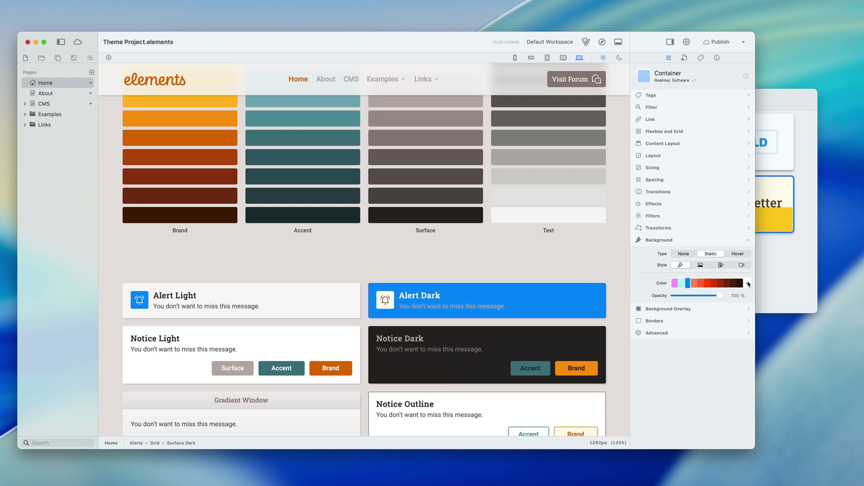
{"action": "left_click", "coordinate": [748, 284]}
{"action": "left_click", "coordinate": [739, 382]}
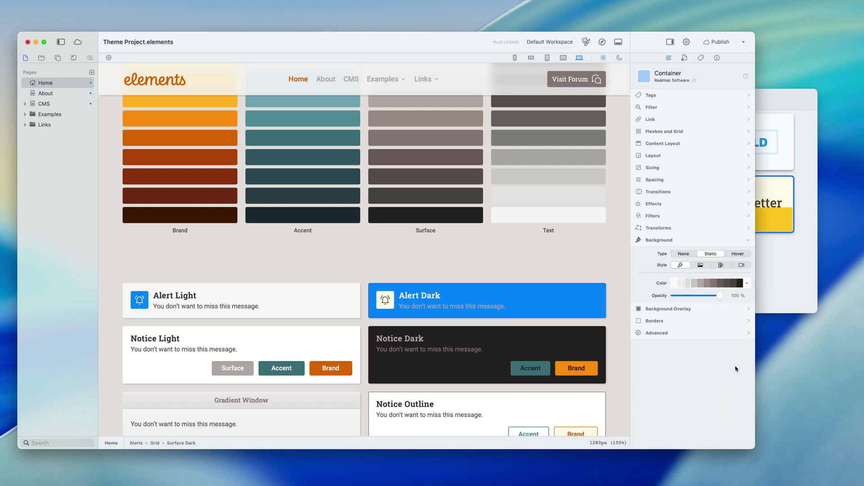
{"action": "left_click", "coordinate": [741, 285]}
{"action": "left_click", "coordinate": [715, 284]}
{"action": "left_click", "coordinate": [746, 284]}
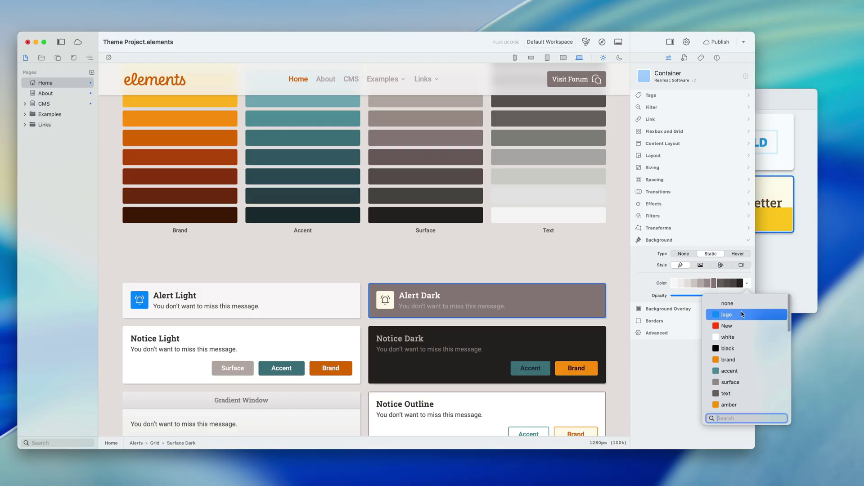
{"action": "left_click", "coordinate": [738, 359]}
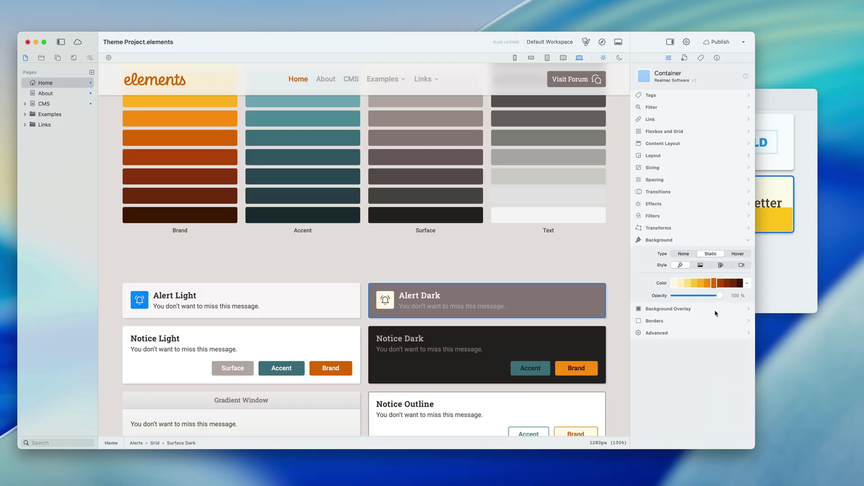
Give the Alert Dark card and the Alert Light icon the middle shade of the brand color as background
{"action": "left_click", "coordinate": [707, 283]}
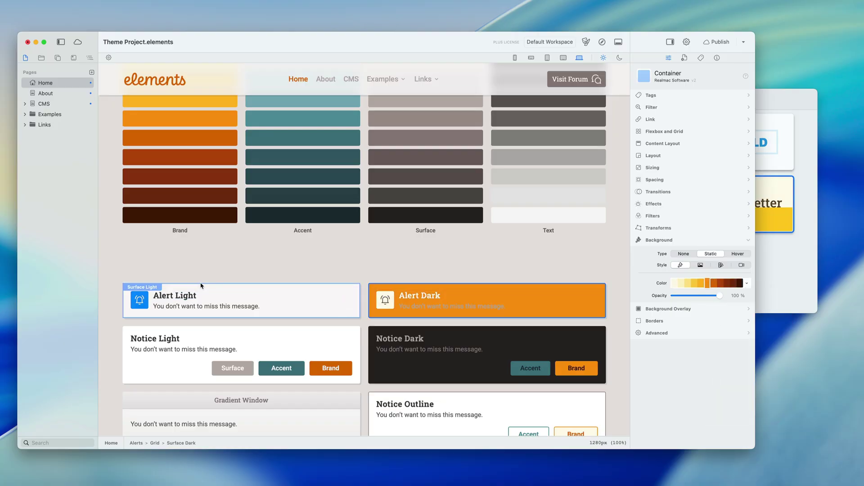
{"action": "left_click", "coordinate": [144, 296]}
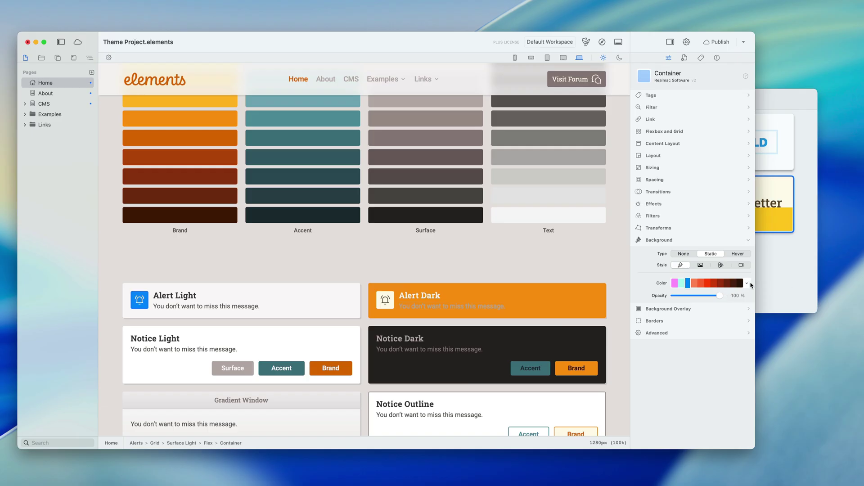
{"action": "left_click", "coordinate": [747, 283]}
{"action": "left_click", "coordinate": [735, 359]}
{"action": "left_click", "coordinate": [706, 284]}
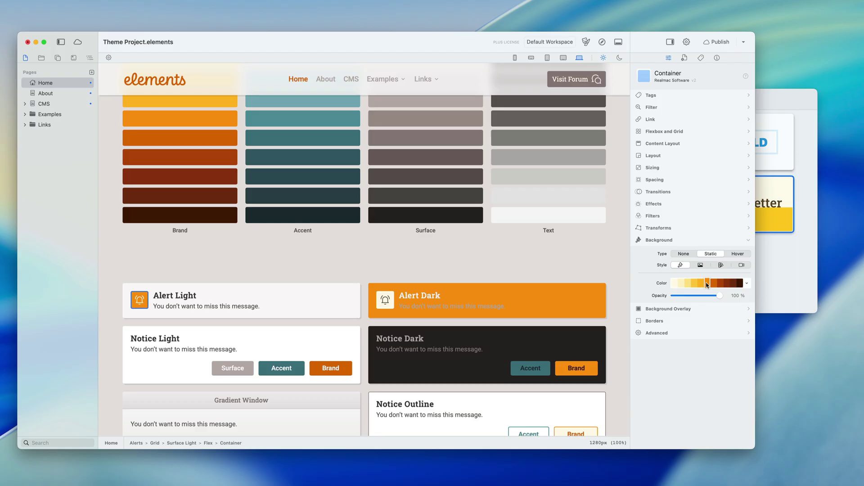
Switch the project theme to System and review the Home page's color swatches, alerts, notices and shadow samples
{"action": "left_click", "coordinate": [769, 276]}
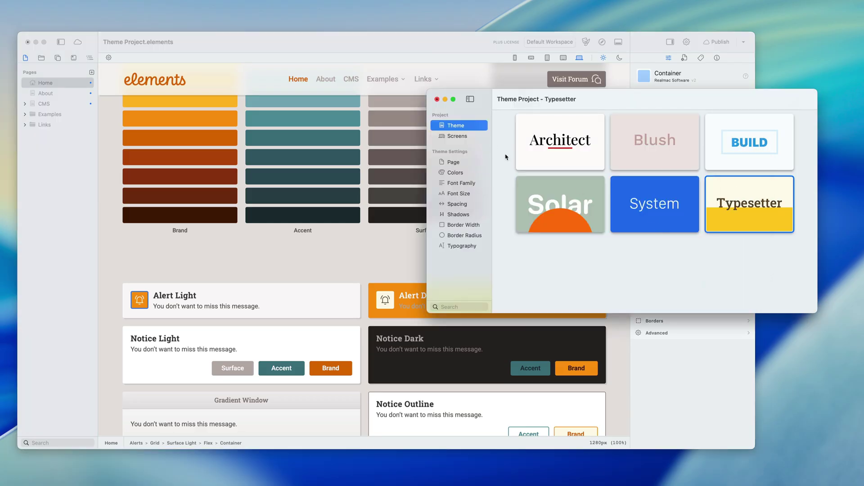
{"action": "left_click", "coordinate": [639, 205]}
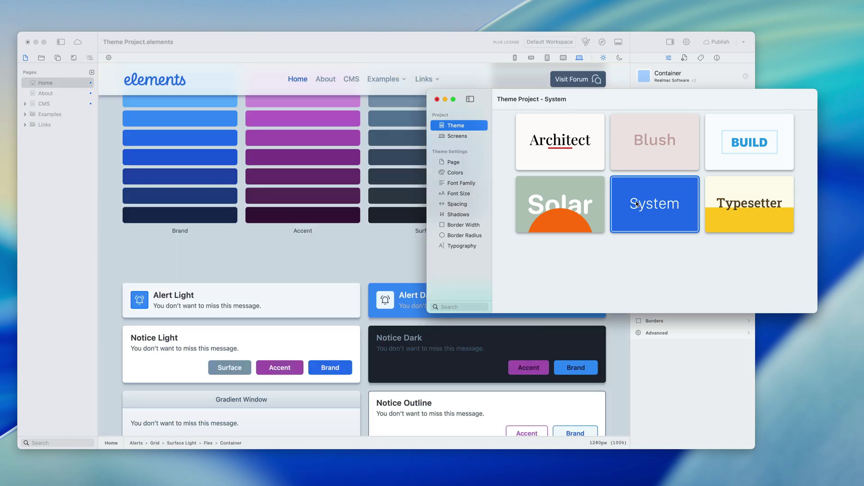
{"action": "scroll", "coordinate": [354, 288], "scroll_direction": "up", "scroll_amount": 3}
{"action": "scroll", "coordinate": [359, 293], "scroll_direction": "down", "scroll_amount": 3}
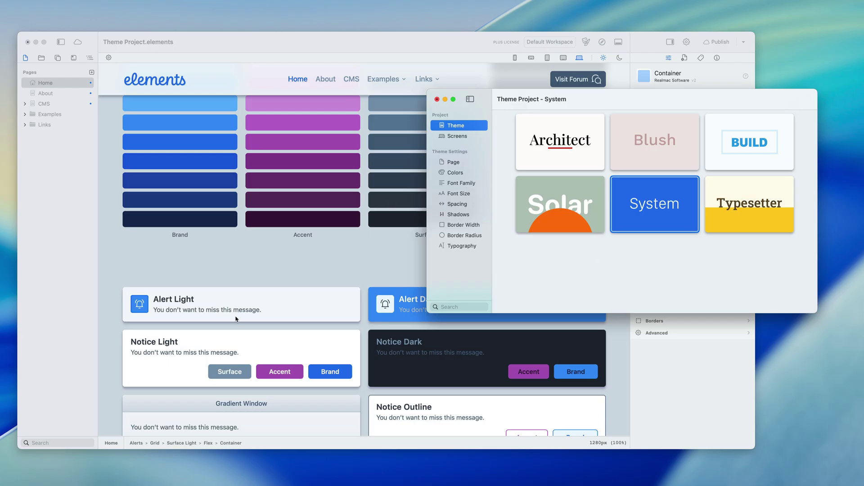
{"action": "scroll", "coordinate": [237, 314], "scroll_direction": "up", "scroll_amount": 1}
{"action": "scroll", "coordinate": [279, 295], "scroll_direction": "down", "scroll_amount": 6}
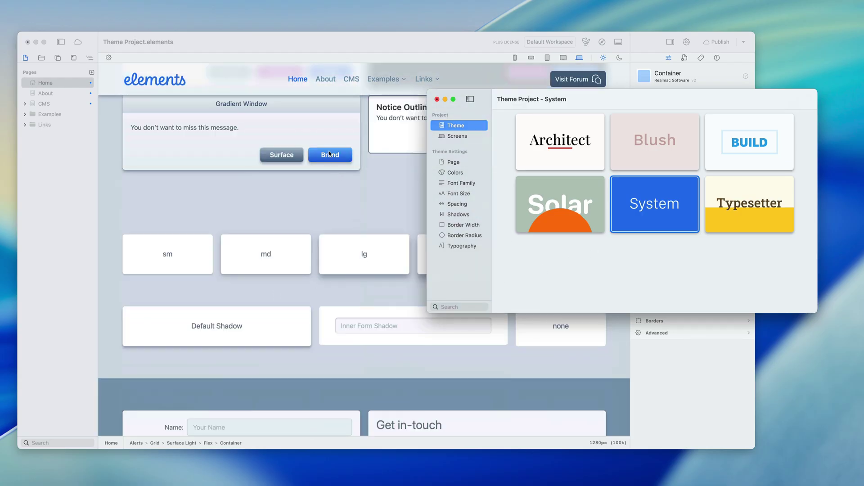
{"action": "scroll", "coordinate": [359, 226], "scroll_direction": "up", "scroll_amount": 5}
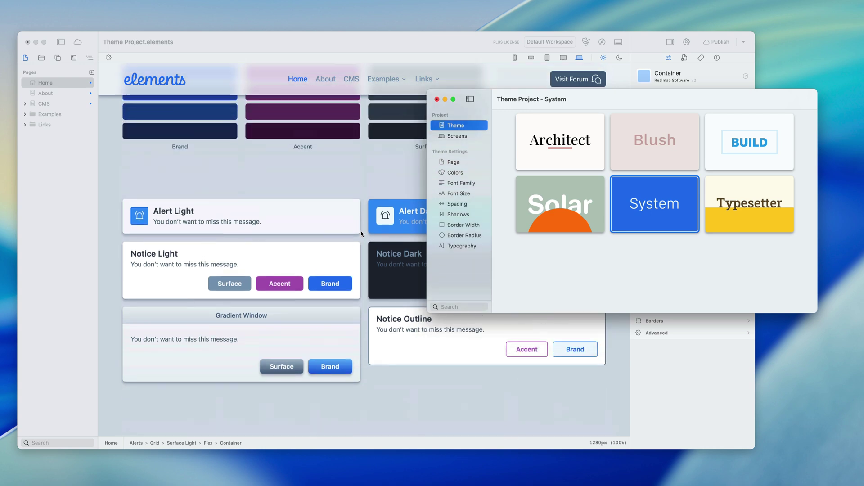
{"action": "scroll", "coordinate": [361, 234], "scroll_direction": "up", "scroll_amount": 3}
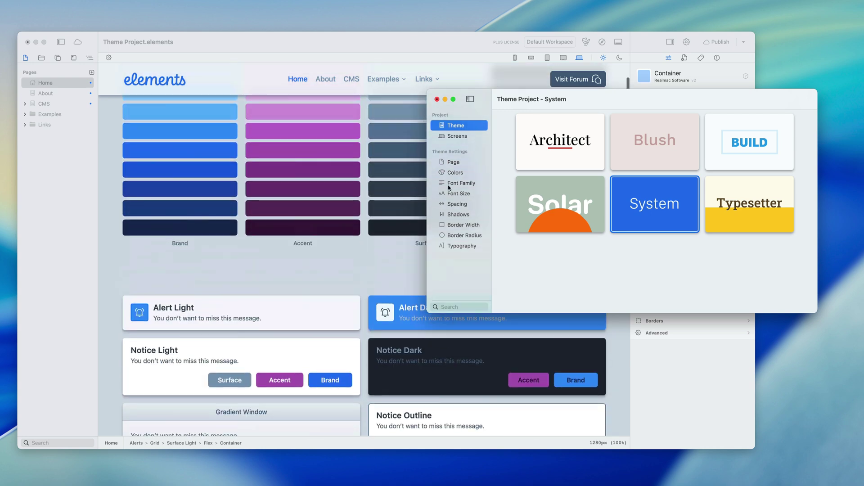
Look over the System theme's color palettes and the color choices for the Alert Dark card's background
{"action": "left_click", "coordinate": [455, 173]}
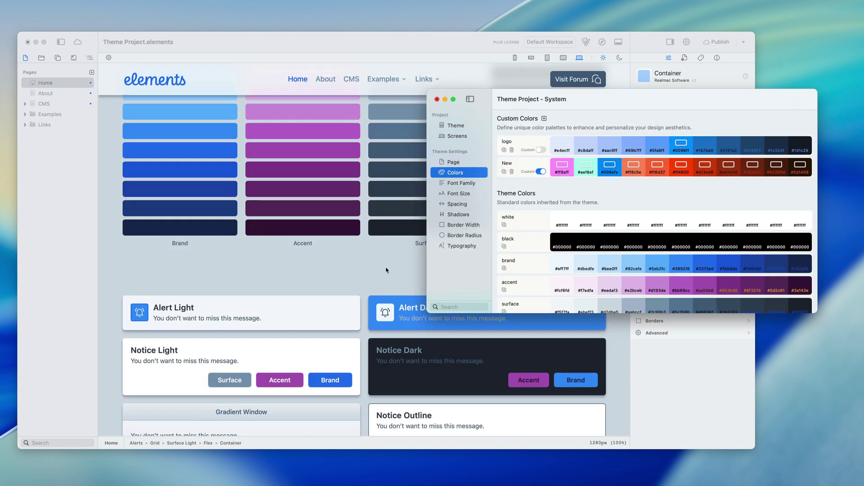
{"action": "left_click", "coordinate": [391, 294]}
{"action": "left_click", "coordinate": [400, 300]}
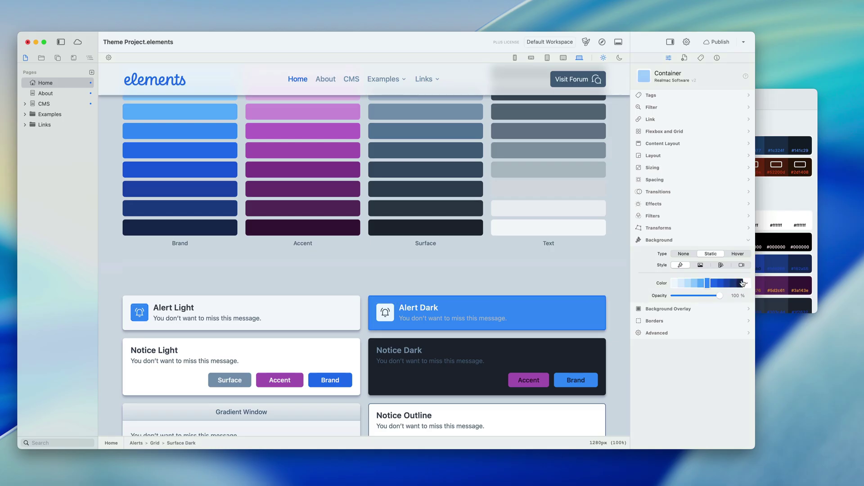
{"action": "left_click", "coordinate": [745, 284]}
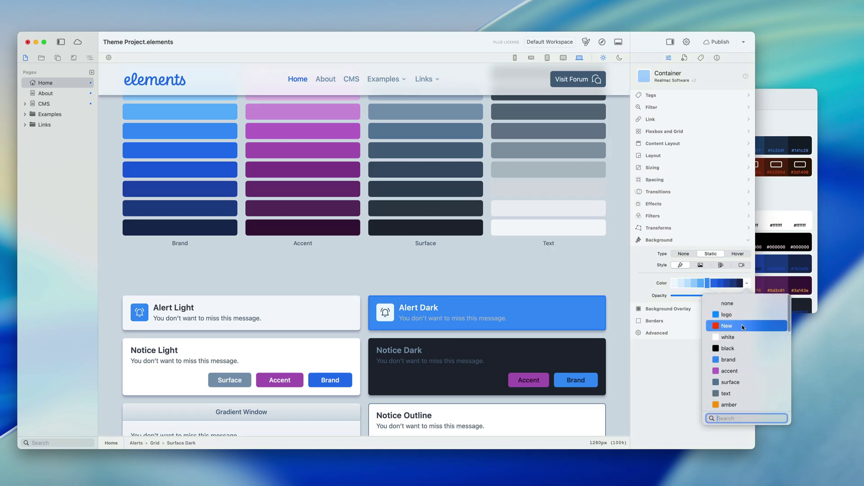
{"action": "left_click", "coordinate": [493, 257]}
{"action": "scroll", "coordinate": [388, 309], "scroll_direction": "up", "scroll_amount": 2}
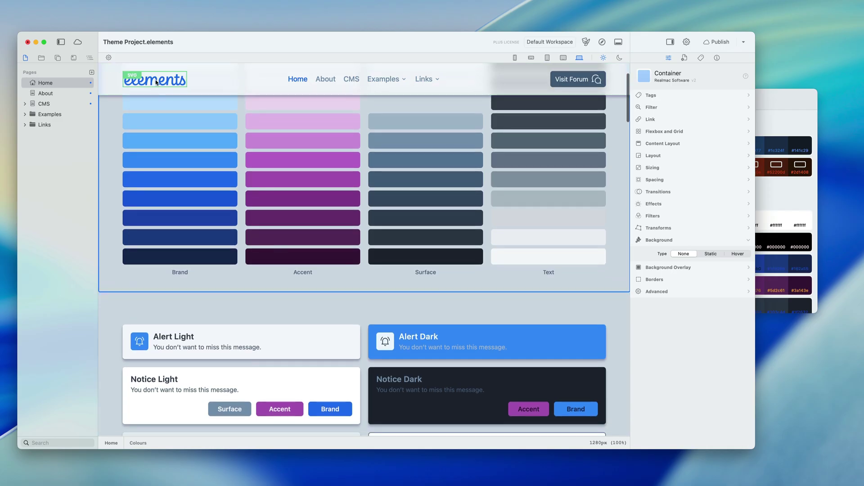
Set the static fill of the header's elements logo to the brand color
{"action": "left_click", "coordinate": [158, 83]}
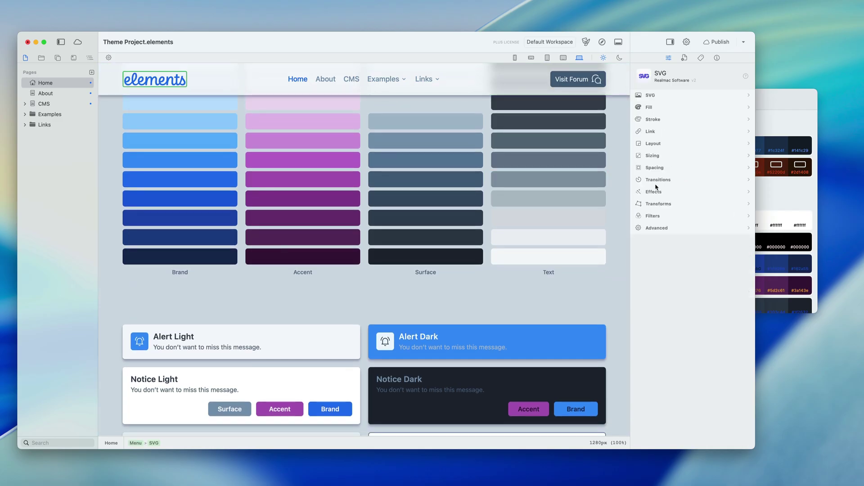
{"action": "left_click", "coordinate": [747, 134]}
{"action": "left_click", "coordinate": [728, 172]}
{"action": "left_click", "coordinate": [707, 134]}
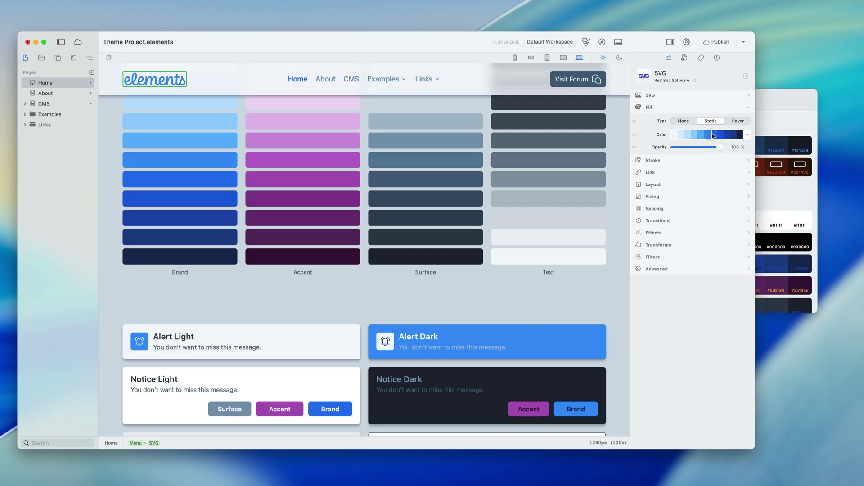
{"action": "left_click", "coordinate": [665, 107]}
Duplicate the theme's brand color as a custom color and turn off its individually customized shades
{"action": "left_click", "coordinate": [773, 99]}
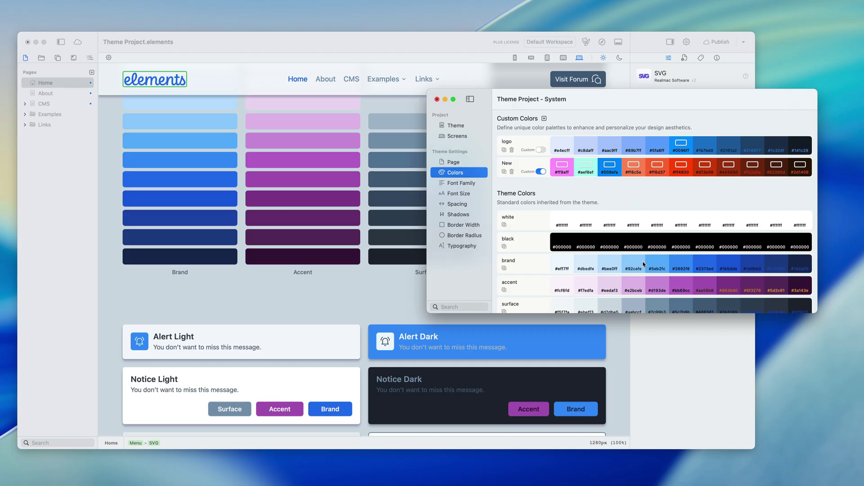
{"action": "left_click", "coordinate": [505, 270]}
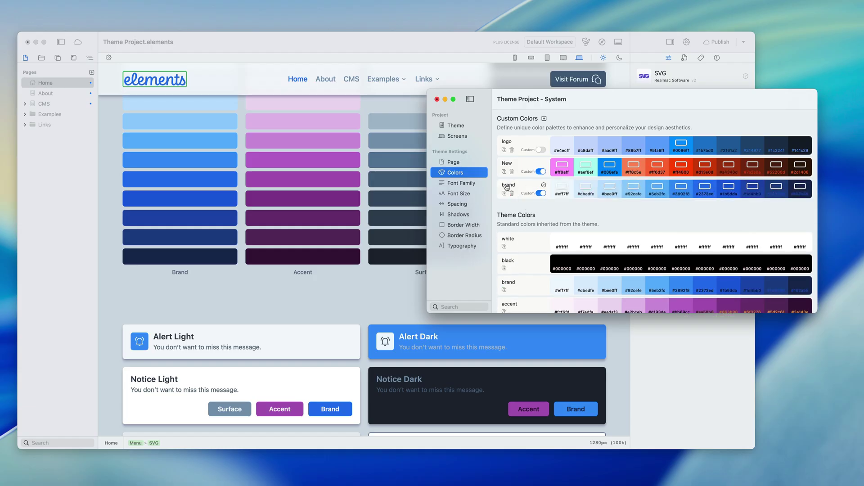
{"action": "left_click", "coordinate": [541, 193]}
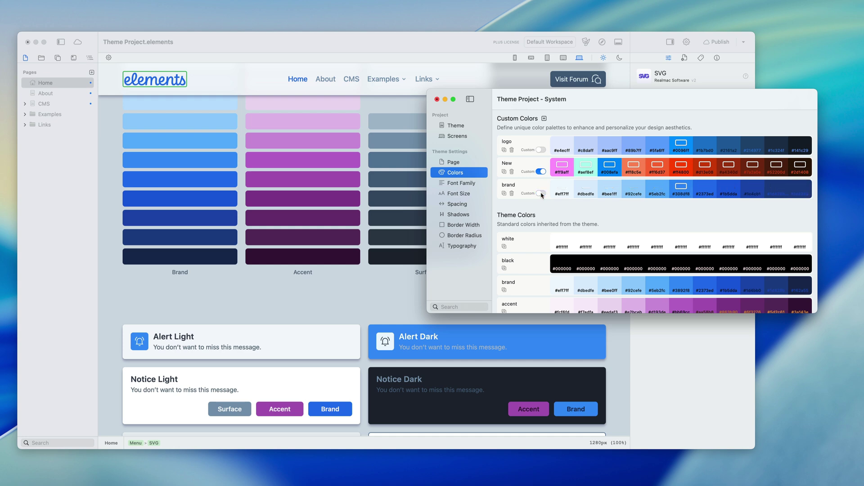
Change the custom brand color's base shade to amber yellow (#ffbf00), trying other yellows on the color wheel
{"action": "left_click", "coordinate": [681, 190]}
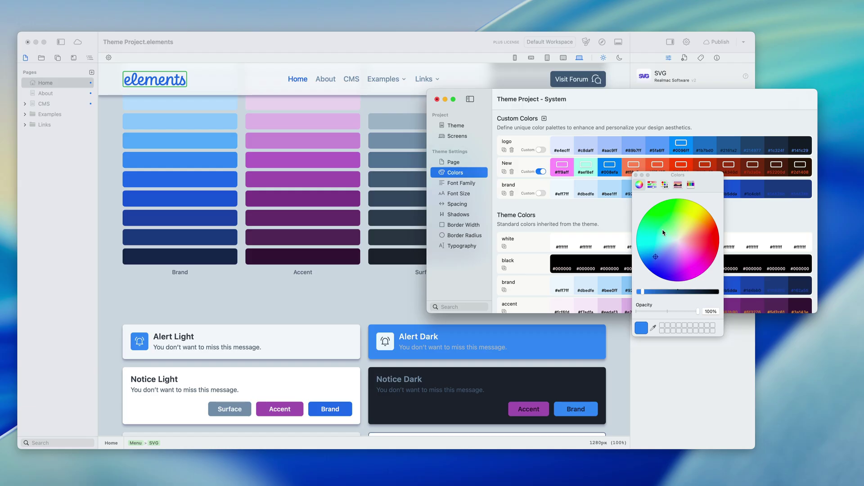
{"action": "left_click_drag", "start_coordinate": [684, 219], "coordinate": [724, 195]}
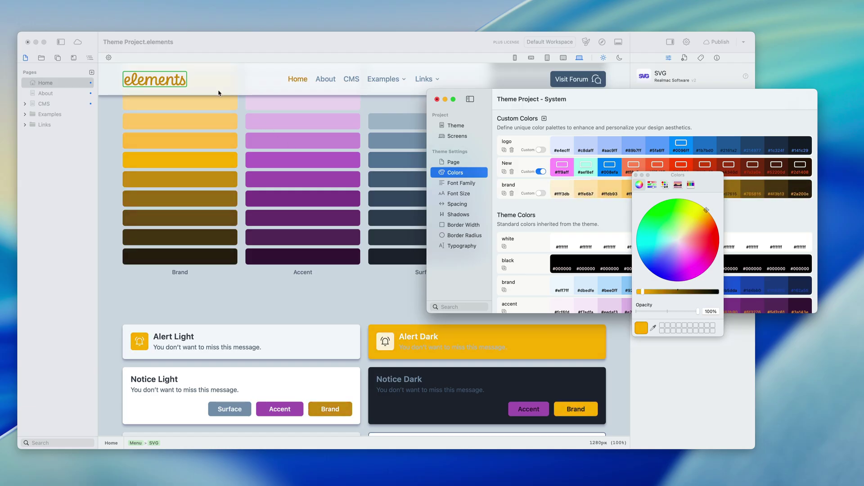
{"action": "left_click", "coordinate": [705, 208]}
{"action": "left_click_drag", "start_coordinate": [715, 175], "coordinate": [719, 213]}
{"action": "left_click", "coordinate": [706, 253]}
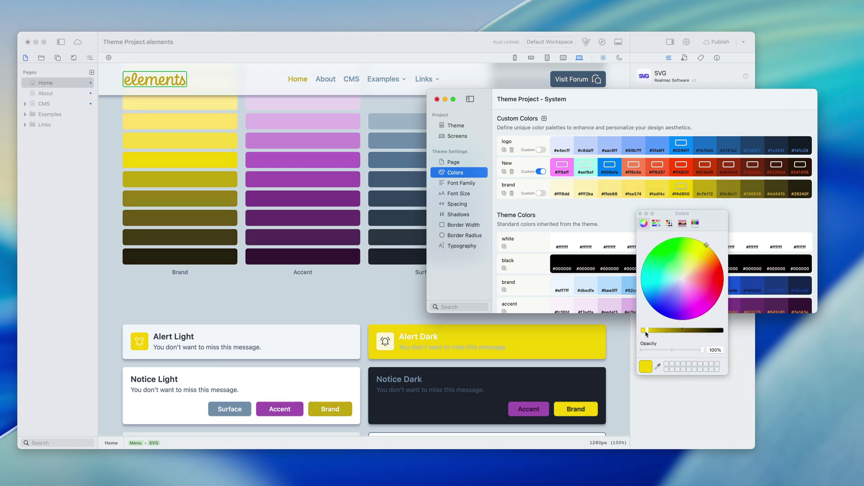
{"action": "left_click", "coordinate": [706, 245]}
{"action": "left_click", "coordinate": [711, 249]}
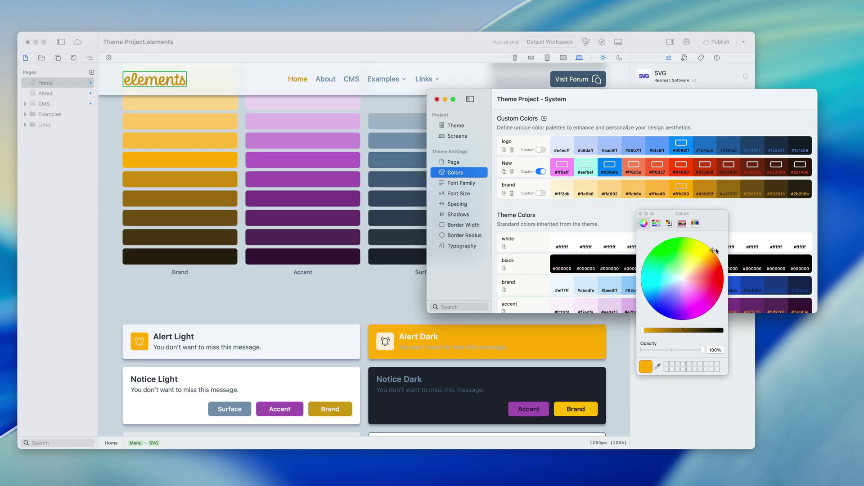
Examine how the custom brand color appears across the Home page's components down to the gallery, and close the color picker
{"action": "scroll", "coordinate": [383, 342], "scroll_direction": "down", "scroll_amount": 3}
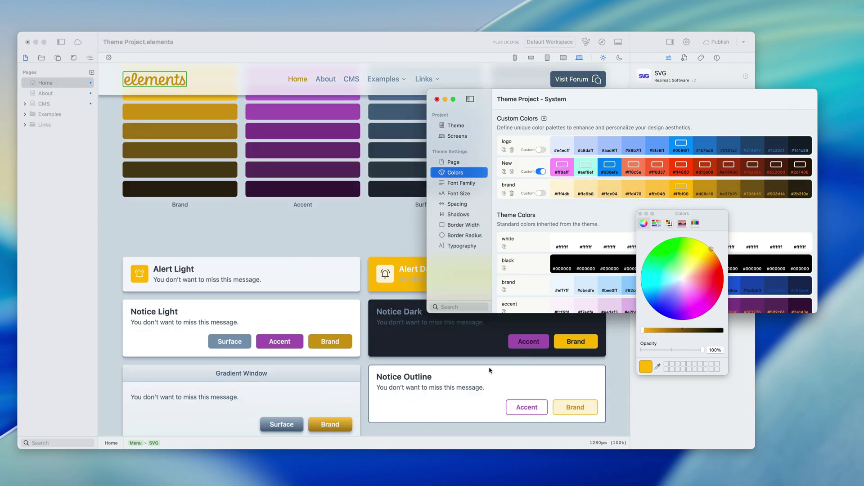
{"action": "scroll", "coordinate": [495, 370], "scroll_direction": "down", "scroll_amount": 1}
{"action": "scroll", "coordinate": [353, 338], "scroll_direction": "down", "scroll_amount": 10}
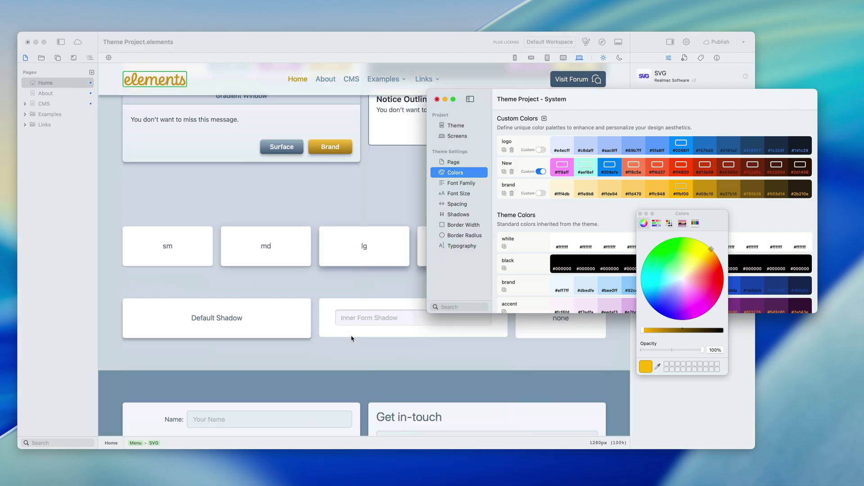
{"action": "scroll", "coordinate": [417, 362], "scroll_direction": "down", "scroll_amount": 10}
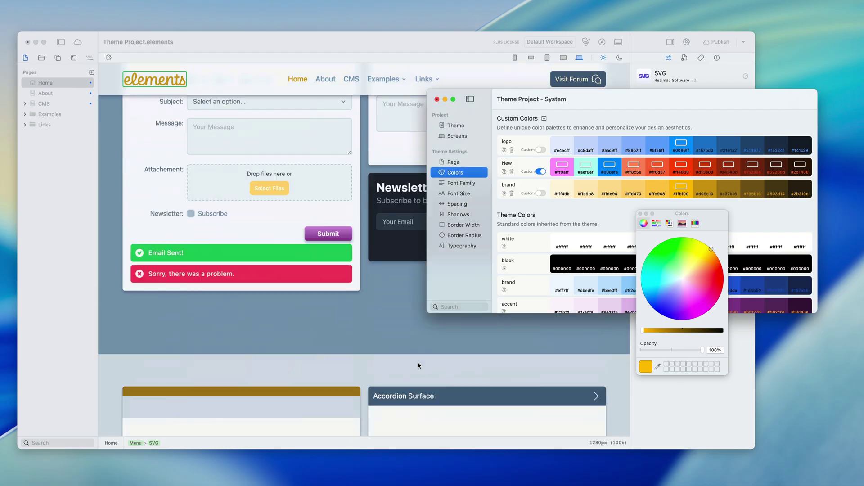
{"action": "scroll", "coordinate": [384, 341], "scroll_direction": "down", "scroll_amount": 10}
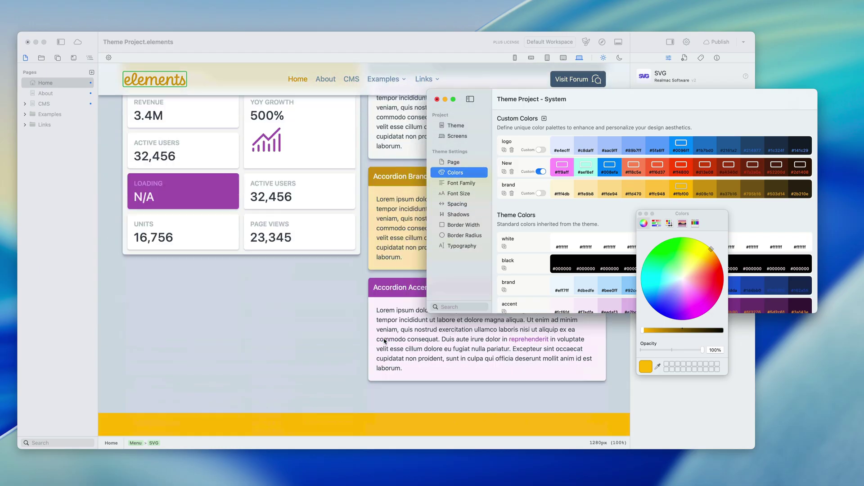
{"action": "scroll", "coordinate": [381, 343], "scroll_direction": "down", "scroll_amount": 15}
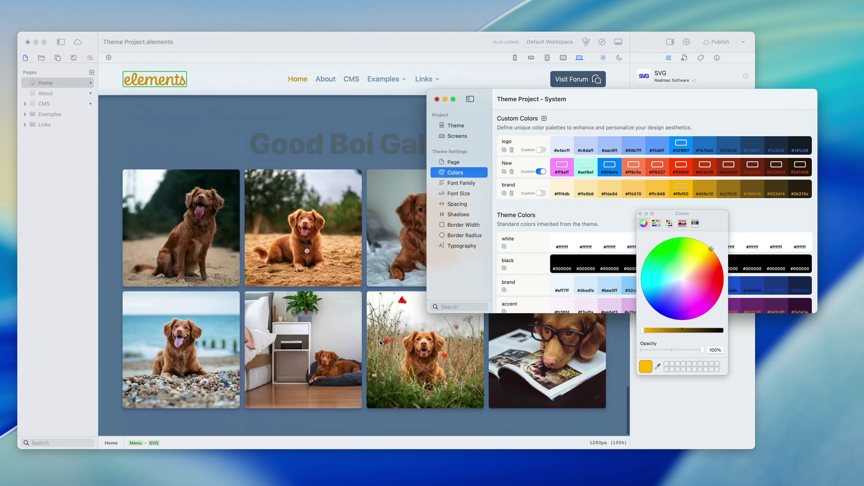
{"action": "scroll", "coordinate": [381, 343], "scroll_direction": "up", "scroll_amount": 15}
{"action": "scroll", "coordinate": [381, 343], "scroll_direction": "up", "scroll_amount": 5}
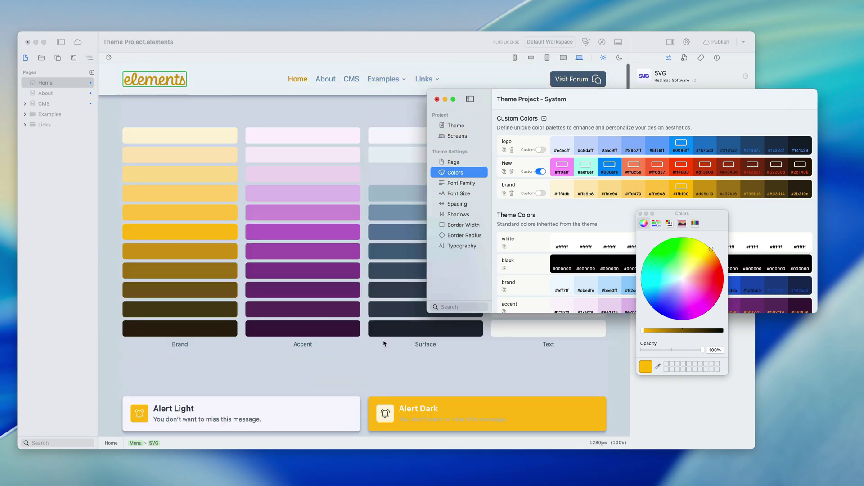
{"action": "left_click", "coordinate": [640, 215]}
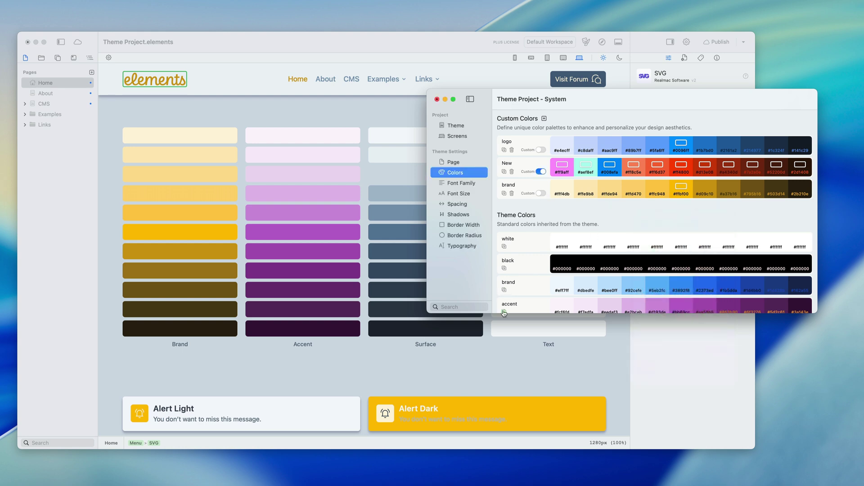
Duplicate the theme's surface color as a custom color and set its base shade to pale cream (#fff0c7)
{"action": "scroll", "coordinate": [508, 288], "scroll_direction": "down", "scroll_amount": 3}
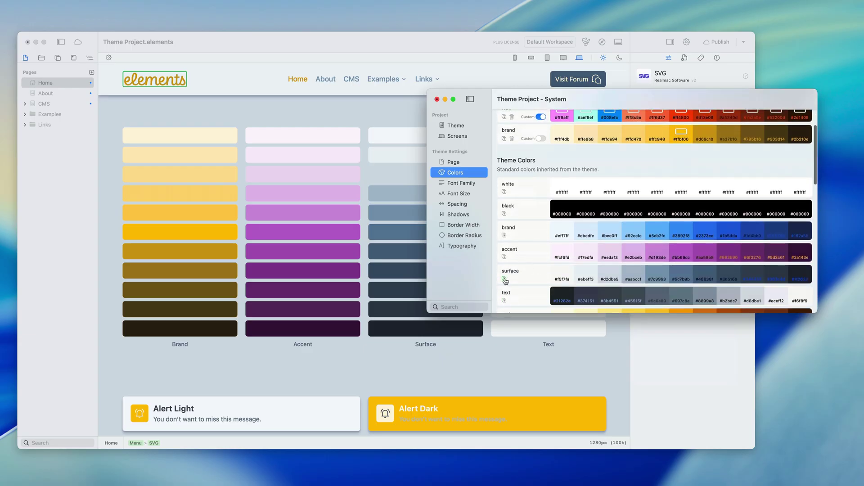
{"action": "left_click", "coordinate": [504, 280]}
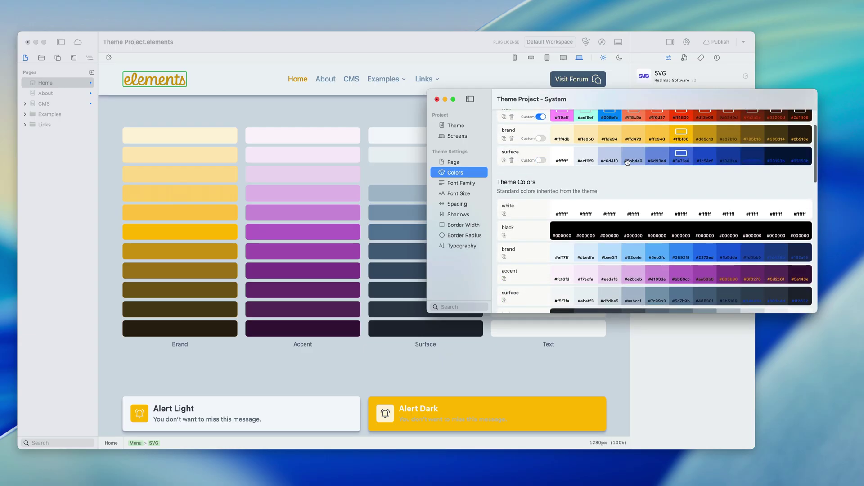
{"action": "left_click", "coordinate": [682, 155]}
{"action": "left_click_drag", "start_coordinate": [671, 296], "coordinate": [687, 276]}
{"action": "left_click_drag", "start_coordinate": [689, 276], "coordinate": [689, 275]}
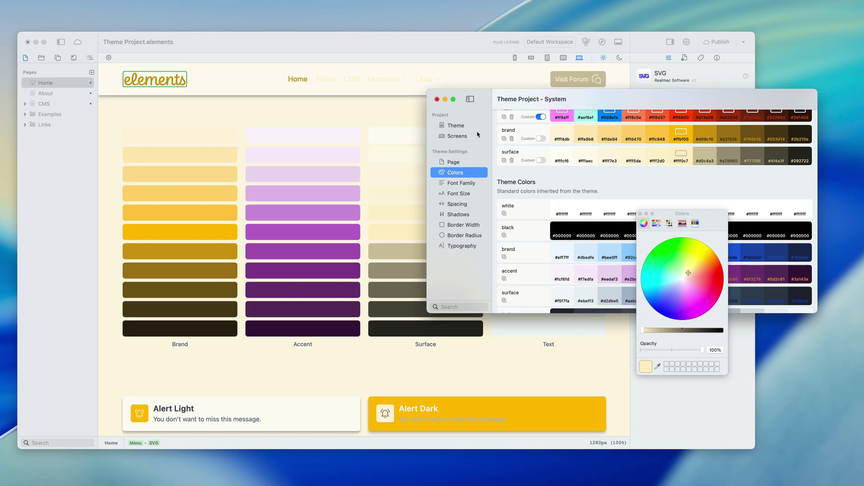
{"action": "scroll", "coordinate": [558, 166], "scroll_direction": "up", "scroll_amount": 3}
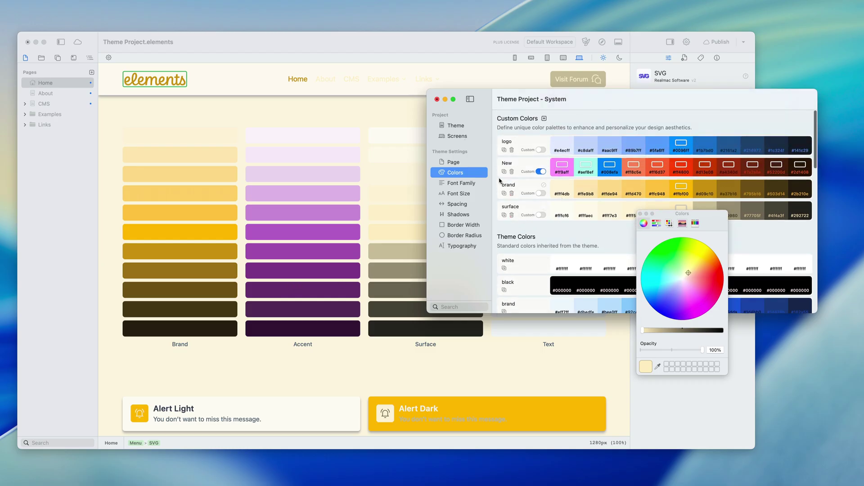
{"action": "left_click", "coordinate": [640, 213]}
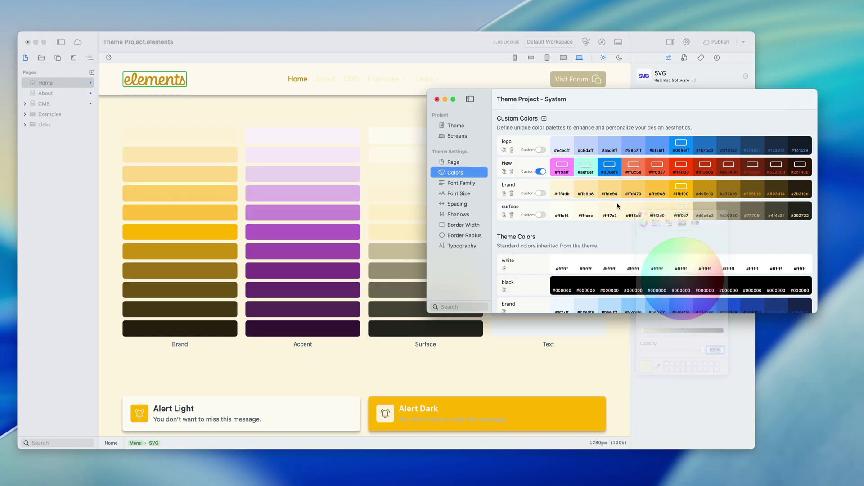
Try the Typesetter, Build and Blush themes with the custom brand and surface colors in place, ending on Build
{"action": "left_click", "coordinate": [466, 136]}
{"action": "left_click", "coordinate": [467, 126]}
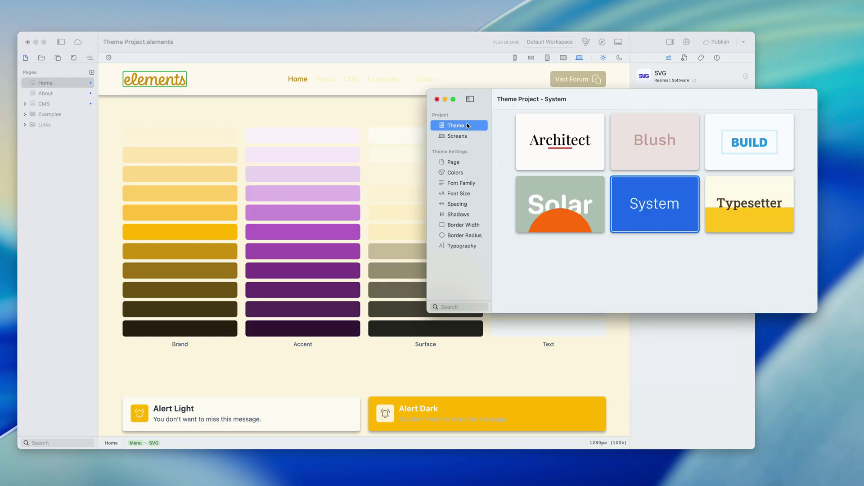
{"action": "scroll", "coordinate": [408, 295], "scroll_direction": "down", "scroll_amount": 5}
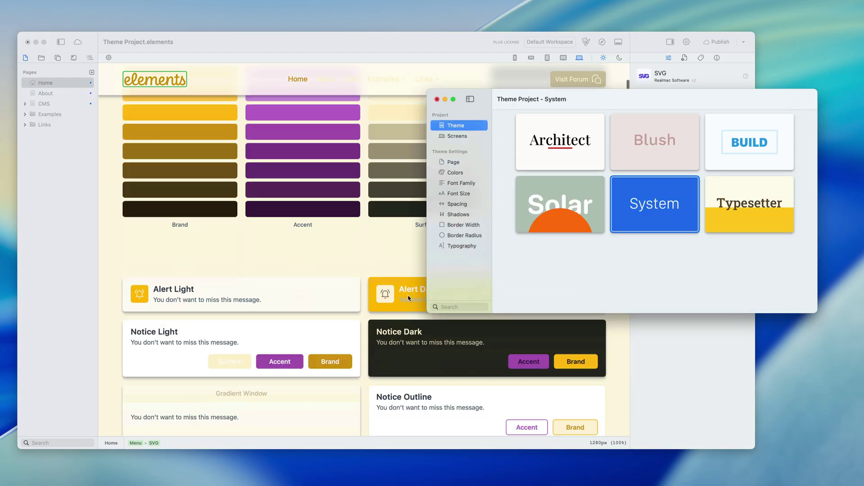
{"action": "left_click", "coordinate": [739, 220]}
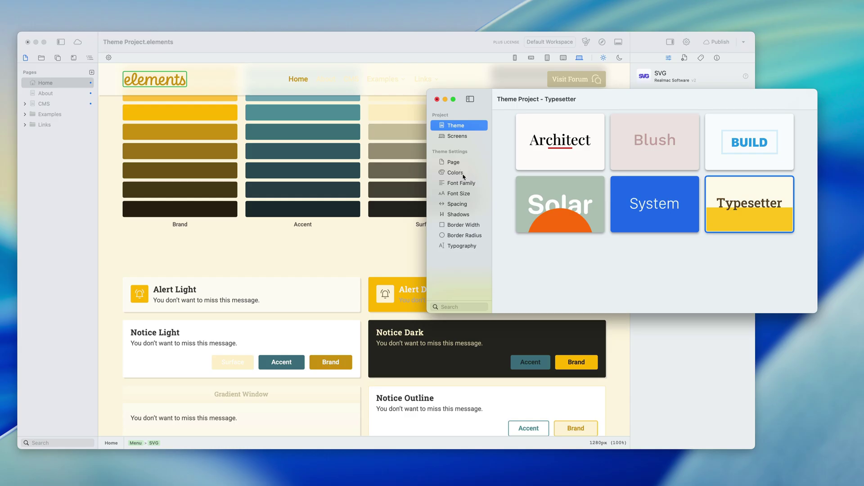
{"action": "left_click", "coordinate": [721, 153]}
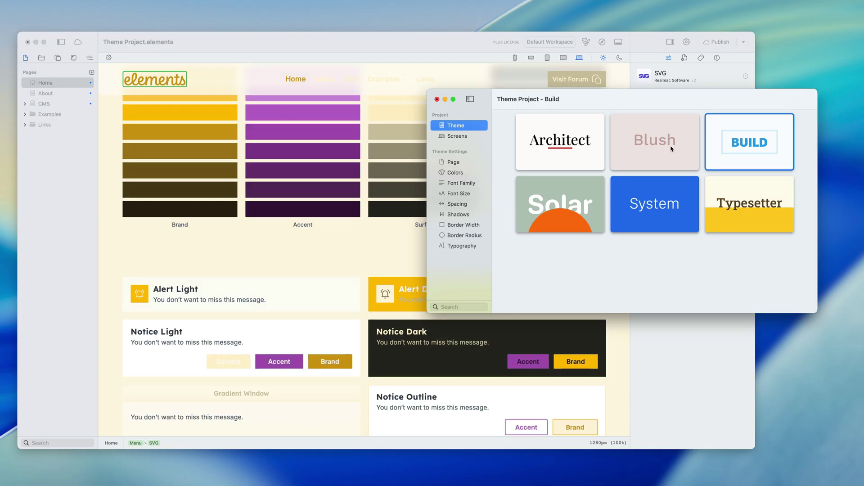
{"action": "key", "text": "Left"}
{"action": "key", "text": "Left"}
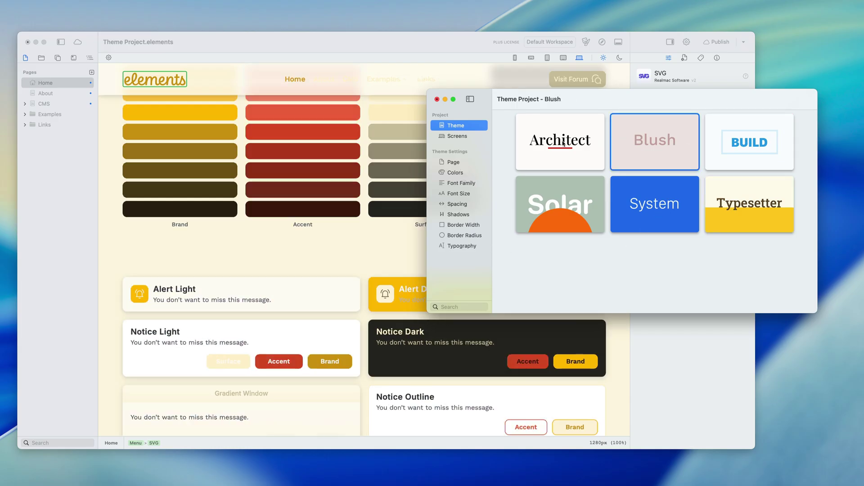
{"action": "key", "text": "Right"}
{"action": "key", "text": "Right"}
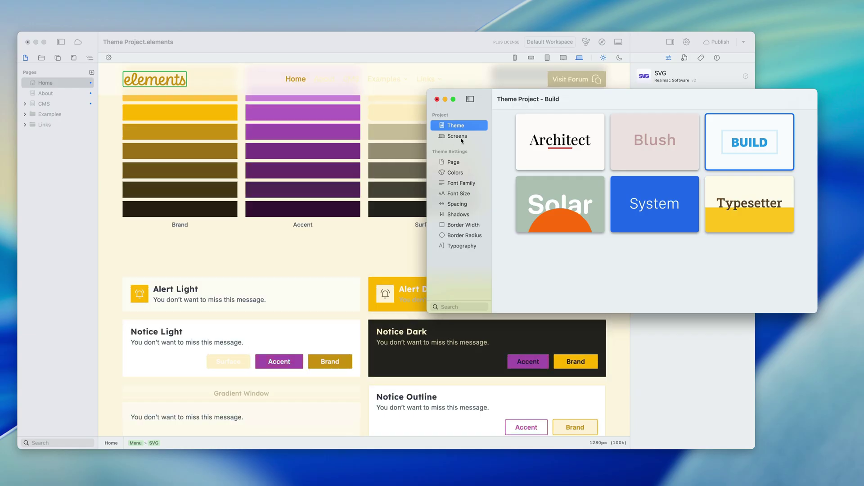
Delete the custom brand and surface colors from the project's color settings
{"action": "left_click", "coordinate": [463, 165]}
{"action": "left_click", "coordinate": [466, 173]}
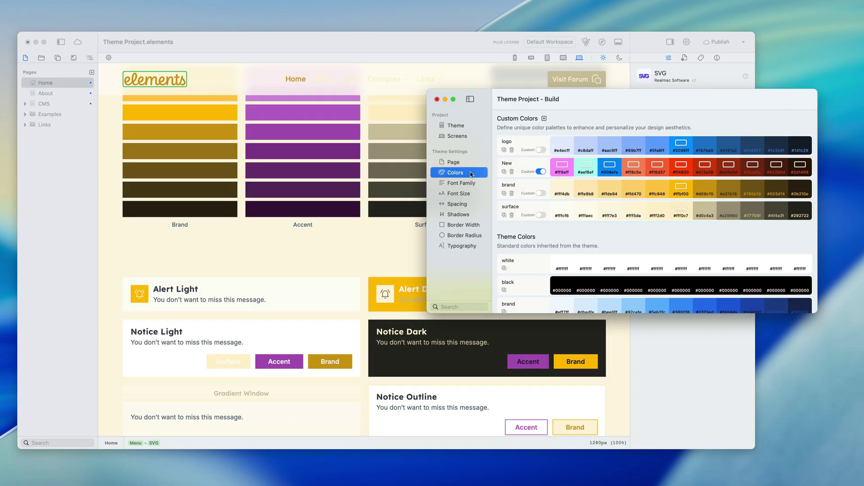
{"action": "left_click", "coordinate": [511, 193]}
{"action": "left_click", "coordinate": [512, 194]}
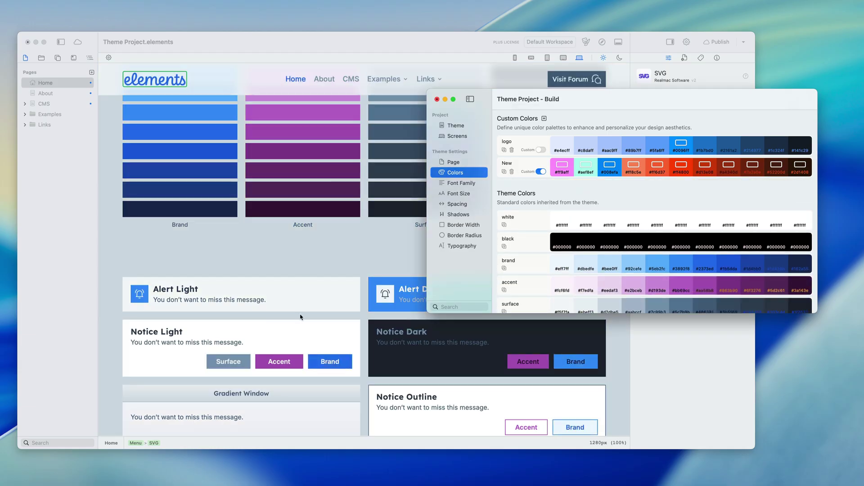
Switch the project theme to Solar, trying System first
{"action": "left_click", "coordinate": [456, 126]}
{"action": "left_click", "coordinate": [658, 201]}
{"action": "left_click", "coordinate": [718, 212]}
{"action": "left_click", "coordinate": [653, 210]}
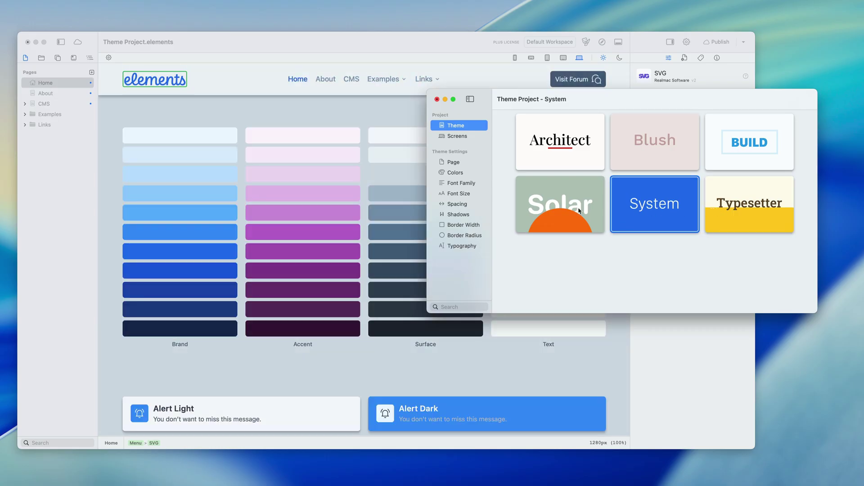
{"action": "left_click", "coordinate": [580, 210]}
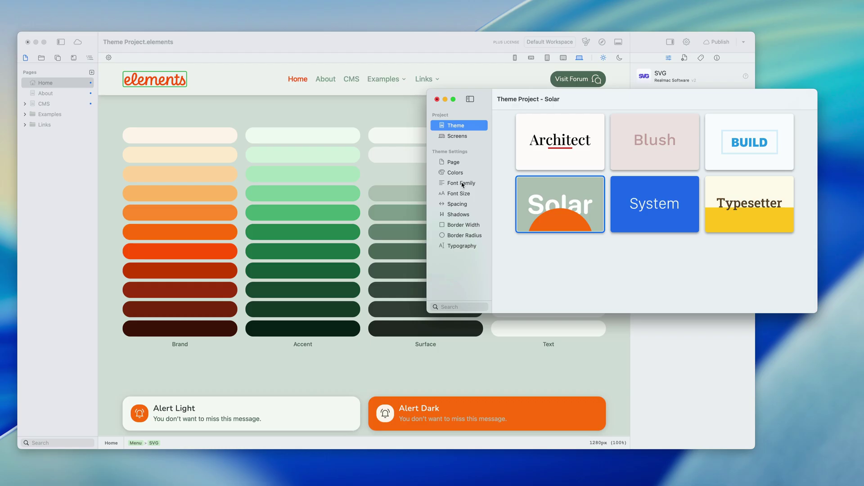
Examine the Solar theme's font families for body, code, quote and heading
{"action": "left_click", "coordinate": [462, 183]}
{"action": "scroll", "coordinate": [374, 252], "scroll_direction": "down", "scroll_amount": 5}
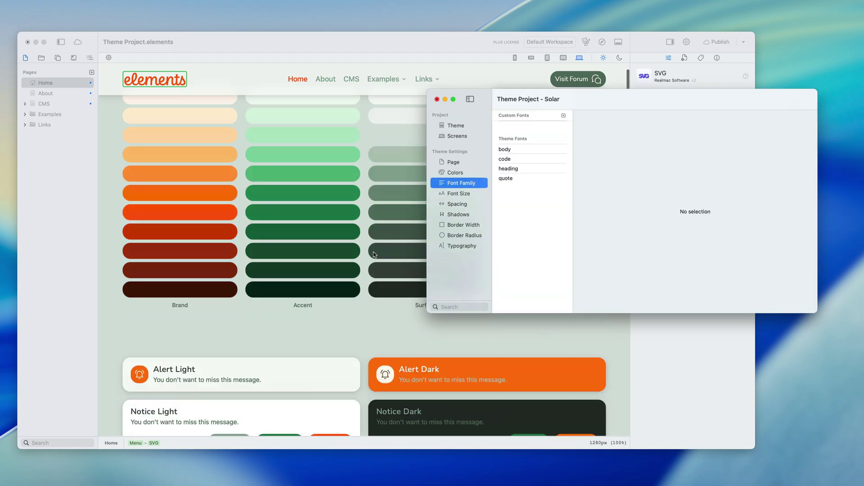
{"action": "left_click", "coordinate": [527, 150]}
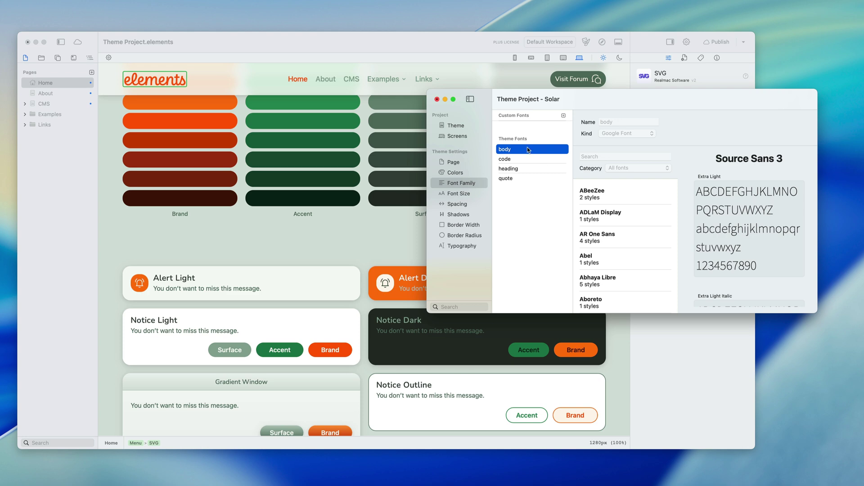
{"action": "left_click", "coordinate": [523, 158]}
{"action": "left_click", "coordinate": [525, 178]}
{"action": "left_click", "coordinate": [524, 169]}
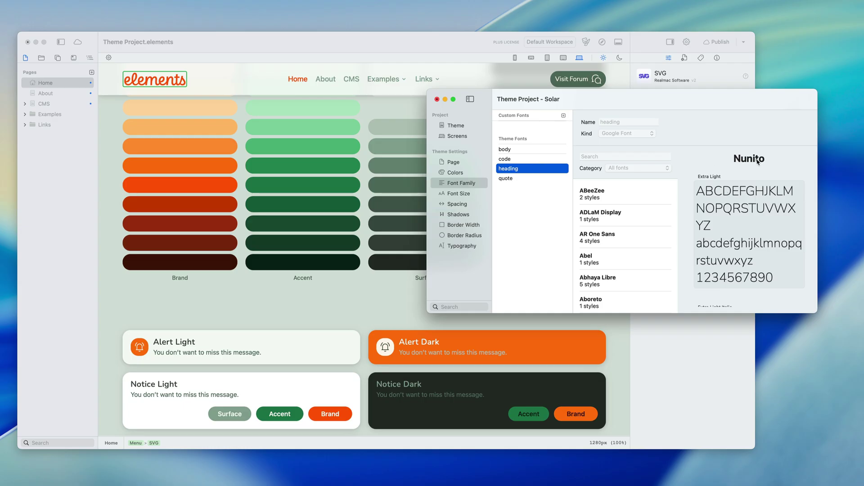
{"action": "right_click", "coordinate": [539, 168]}
{"action": "left_click", "coordinate": [573, 174]}
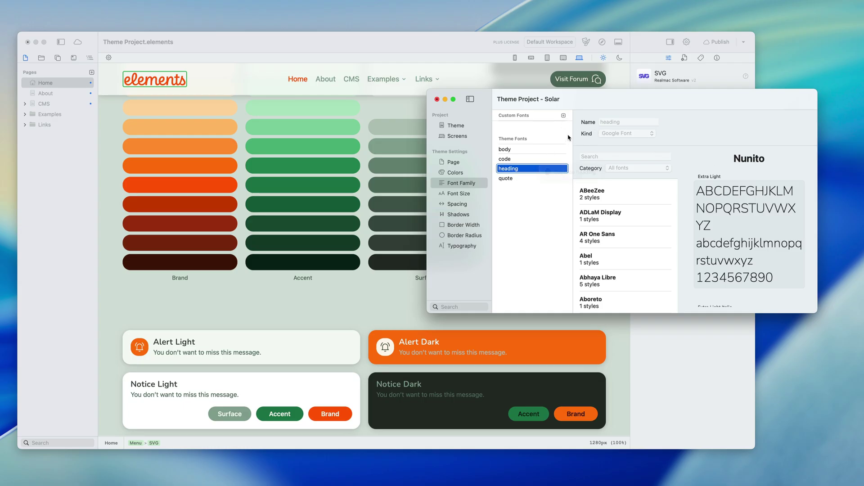
Add a custom font named New and set its kind to Google Font
{"action": "left_click", "coordinate": [563, 116]}
{"action": "double_click", "coordinate": [615, 122]}
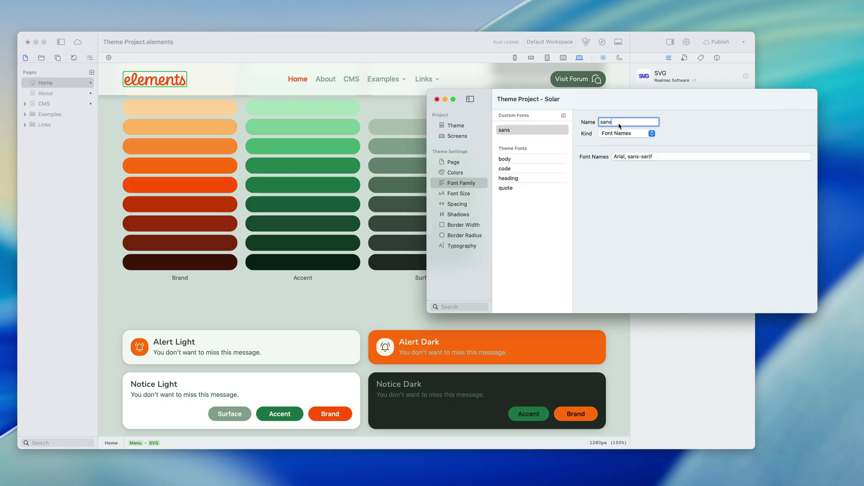
{"action": "type", "text": "New"}
{"action": "key", "text": "Return"}
{"action": "left_click", "coordinate": [641, 134]}
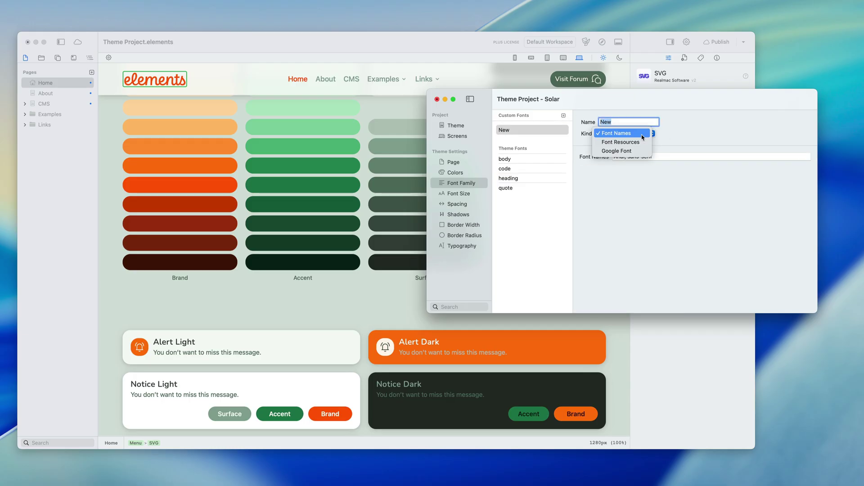
{"action": "left_click", "coordinate": [639, 151]}
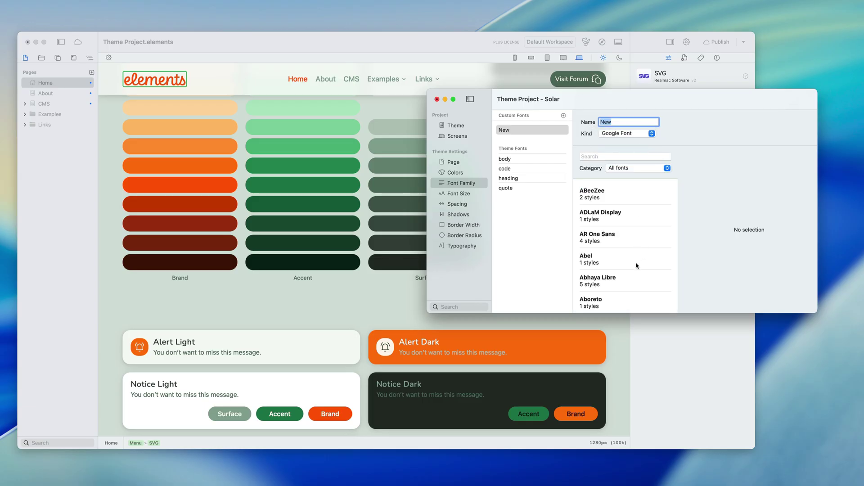
Filter the Google fonts to the Handwriting category and assign Architects Daughter to the New custom font
{"action": "left_click", "coordinate": [651, 166]}
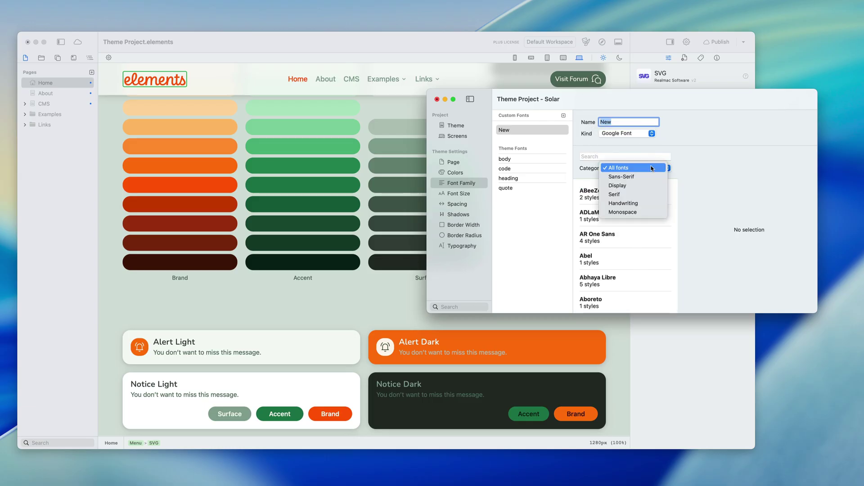
{"action": "left_click", "coordinate": [643, 201]}
{"action": "scroll", "coordinate": [615, 301], "scroll_direction": "down", "scroll_amount": 3}
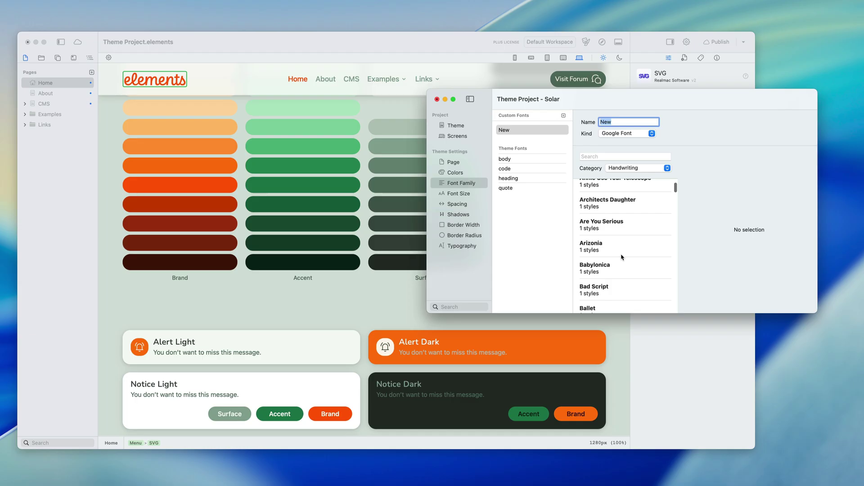
{"action": "left_click", "coordinate": [625, 205]}
{"action": "scroll", "coordinate": [622, 224], "scroll_direction": "down", "scroll_amount": 3}
{"action": "scroll", "coordinate": [625, 226], "scroll_direction": "up", "scroll_amount": 2}
{"action": "scroll", "coordinate": [621, 232], "scroll_direction": "up", "scroll_amount": 2}
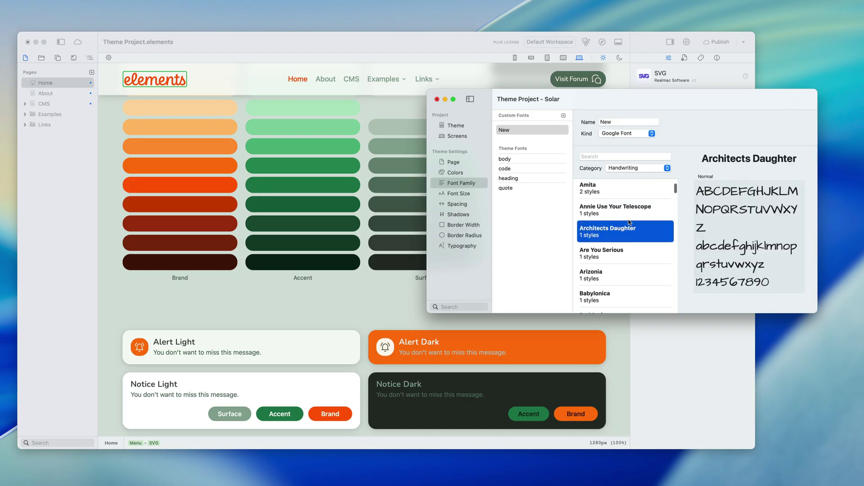
Set the font of the Alert Light heading text on the Home page to New
{"action": "left_click", "coordinate": [420, 59]}
{"action": "double_click", "coordinate": [188, 343]}
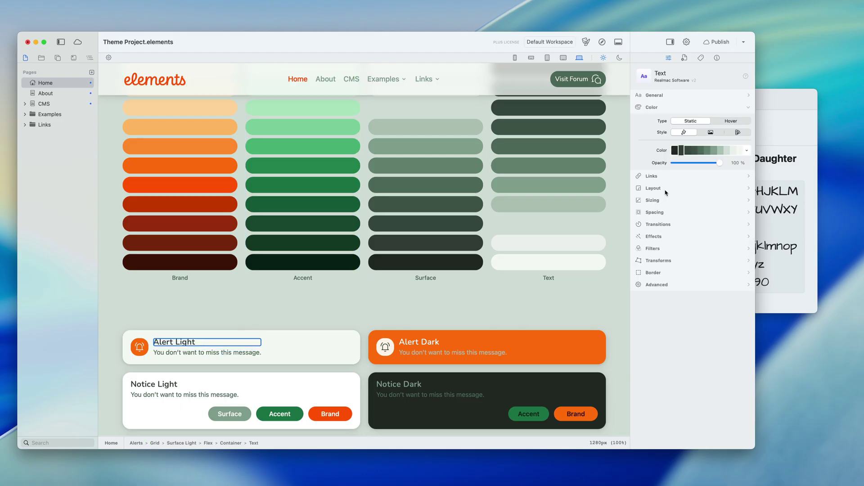
{"action": "left_click", "coordinate": [671, 96]}
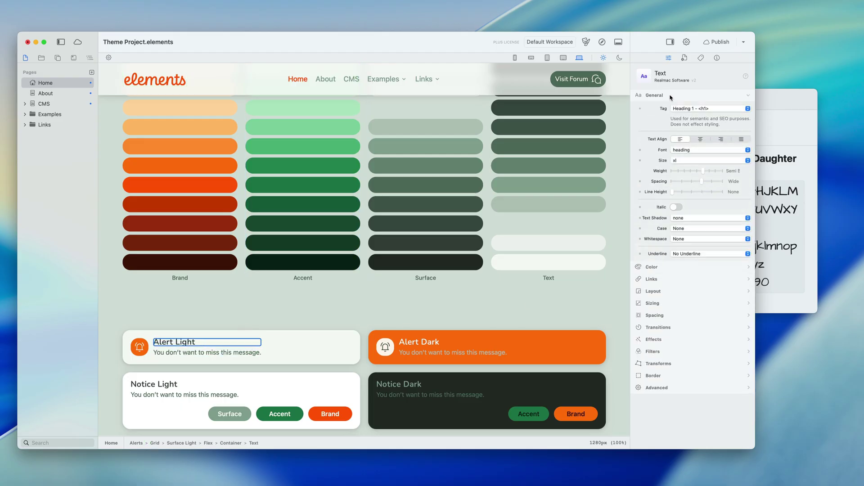
{"action": "left_click", "coordinate": [687, 152]}
{"action": "left_click", "coordinate": [702, 119]}
Change the New custom font to Caveat, trying other handwriting fonts such as Birthstone Bounce first
{"action": "left_click", "coordinate": [793, 214]}
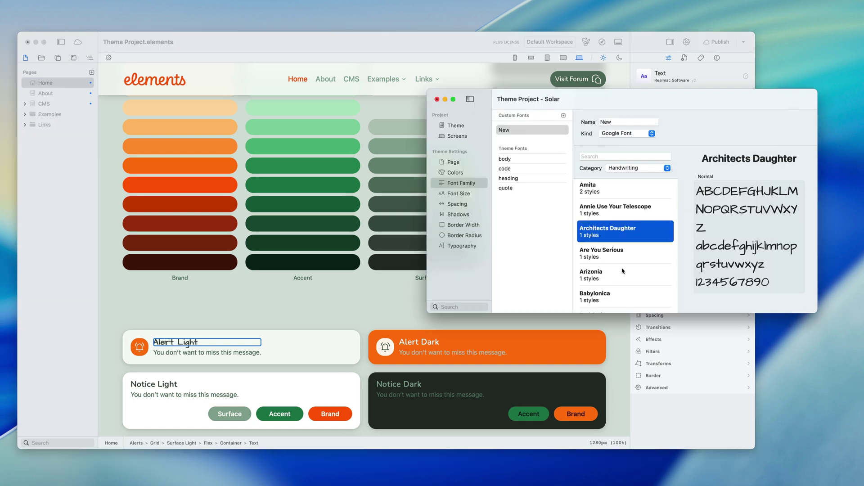
{"action": "scroll", "coordinate": [624, 269], "scroll_direction": "down", "scroll_amount": 5}
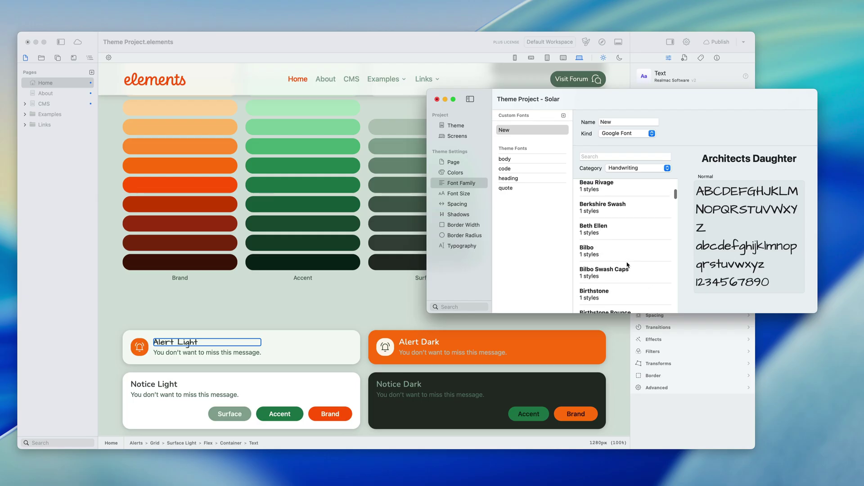
{"action": "scroll", "coordinate": [628, 265], "scroll_direction": "down", "scroll_amount": 1}
{"action": "left_click", "coordinate": [617, 250]}
{"action": "left_click", "coordinate": [619, 276]}
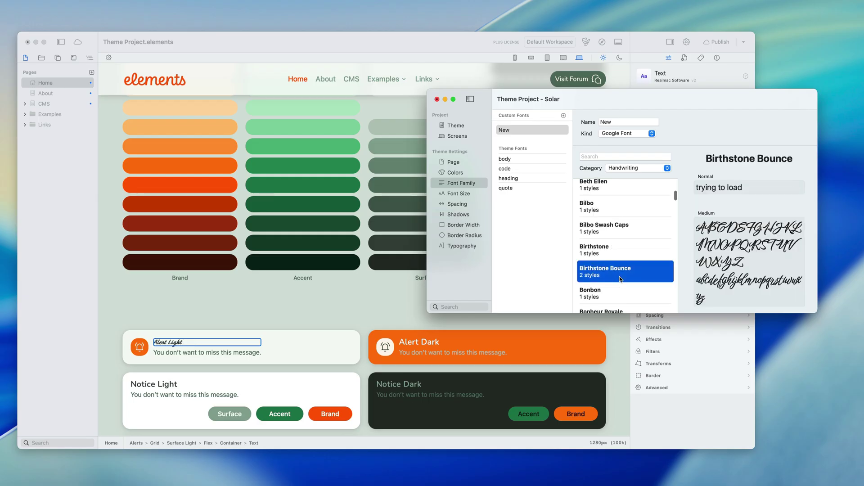
{"action": "left_click", "coordinate": [624, 289]}
{"action": "scroll", "coordinate": [625, 279], "scroll_direction": "down", "scroll_amount": 4}
{"action": "left_click", "coordinate": [631, 266]}
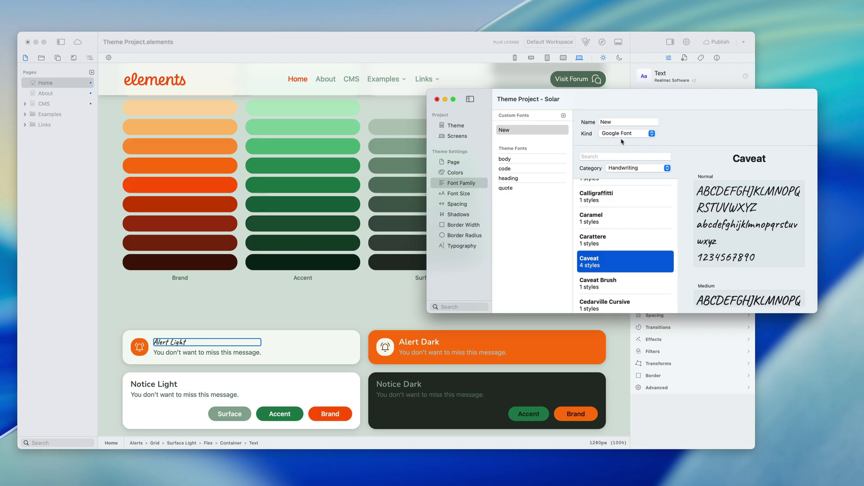
Duplicate the theme's heading font as a custom font and set it to Comforter Brush, trying other handwriting fonts first
{"action": "left_click", "coordinate": [521, 178]}
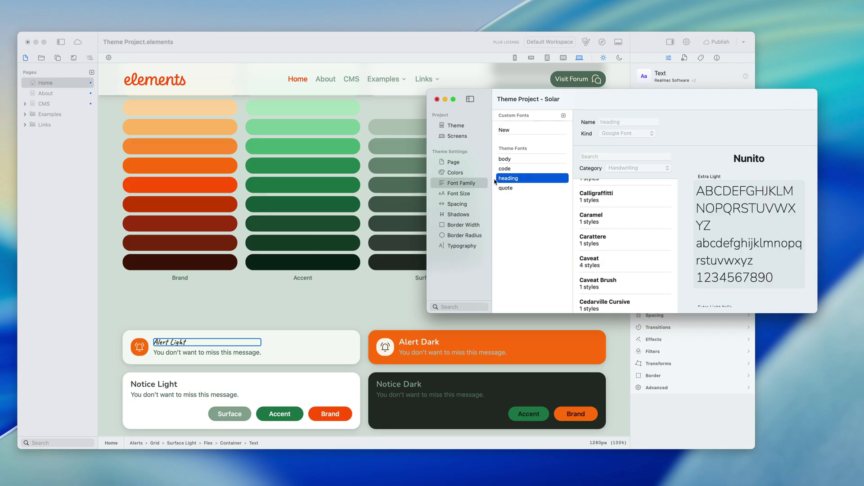
{"action": "left_click_drag", "start_coordinate": [520, 177], "coordinate": [563, 186]}
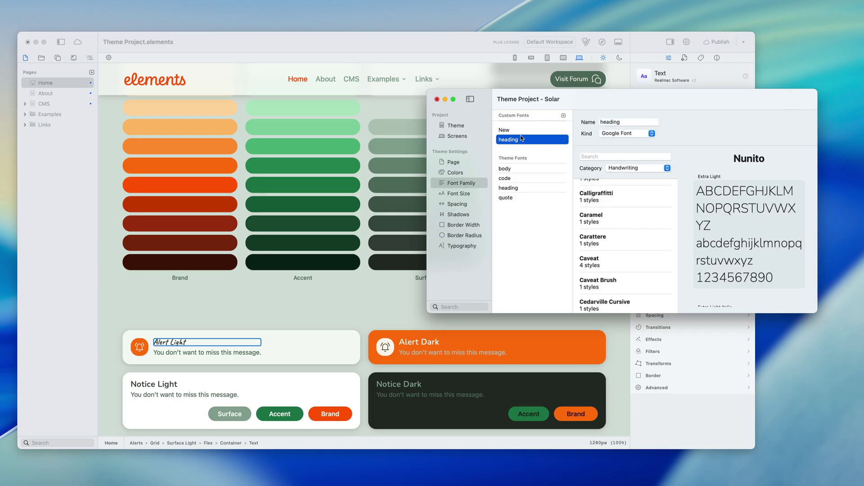
{"action": "left_click", "coordinate": [610, 246]}
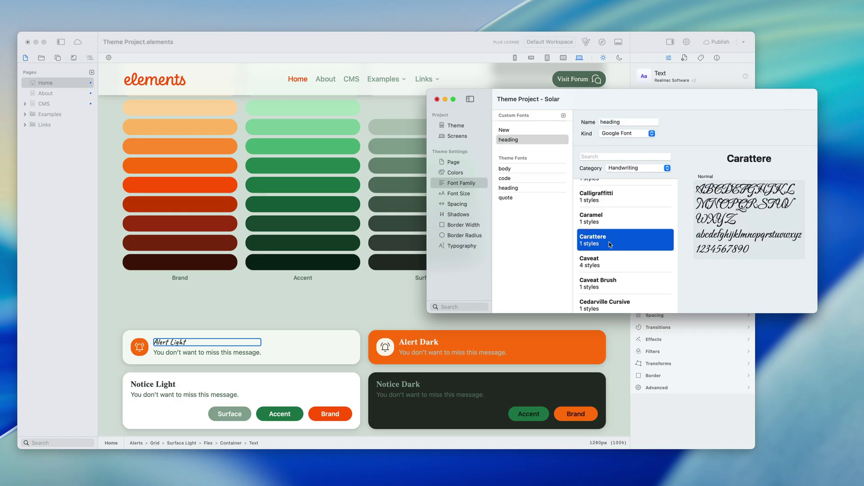
{"action": "left_click", "coordinate": [618, 274]}
{"action": "scroll", "coordinate": [625, 261], "scroll_direction": "down", "scroll_amount": 4}
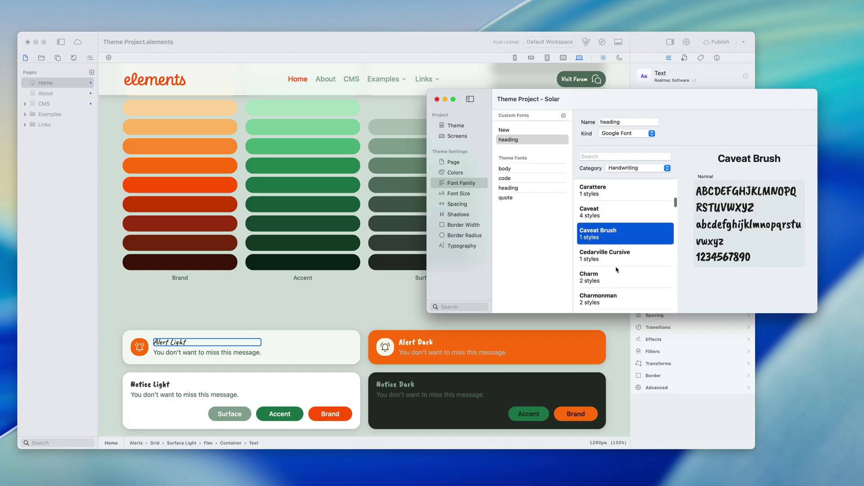
{"action": "left_click", "coordinate": [640, 251]}
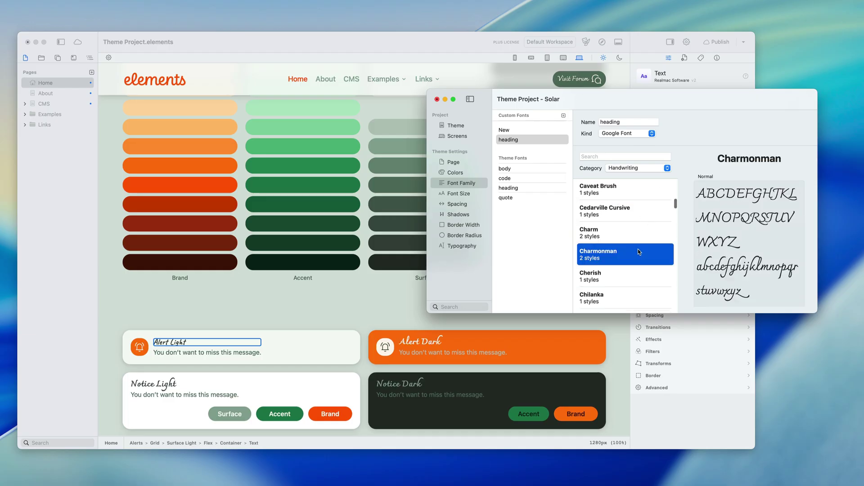
{"action": "key", "text": "Down"}
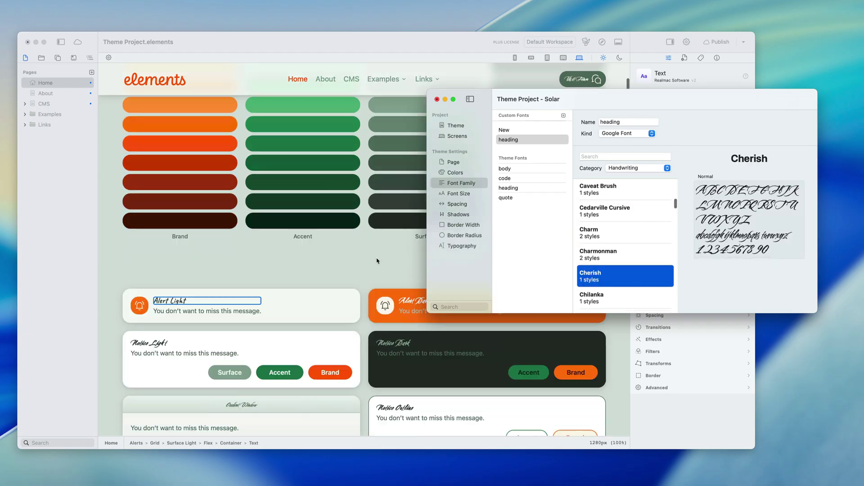
{"action": "scroll", "coordinate": [614, 265], "scroll_direction": "down", "scroll_amount": 3}
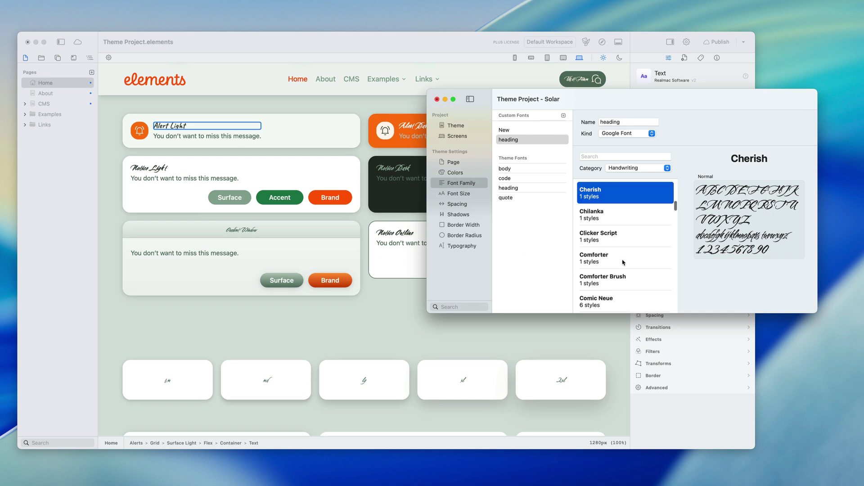
{"action": "left_click", "coordinate": [624, 264]}
{"action": "key", "text": "Down"}
Change the custom heading font to Sometype Mono from the Monospace category
{"action": "left_click", "coordinate": [633, 172]}
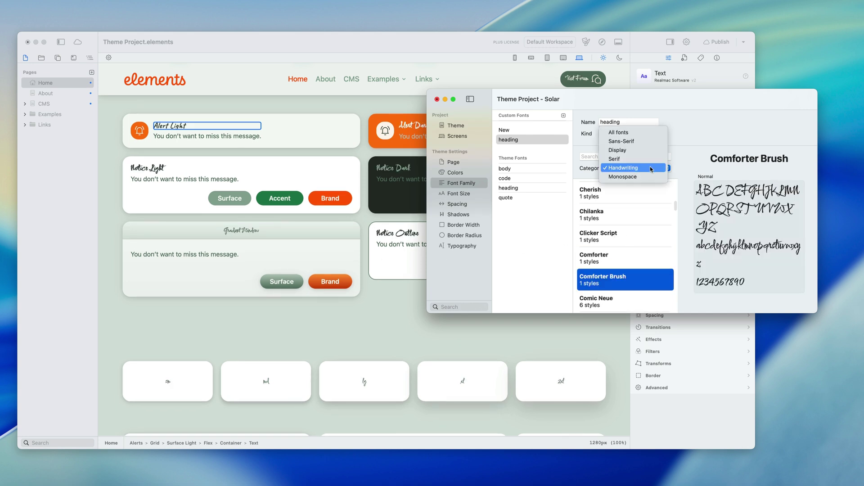
{"action": "left_click", "coordinate": [647, 179]}
{"action": "left_click", "coordinate": [618, 249]}
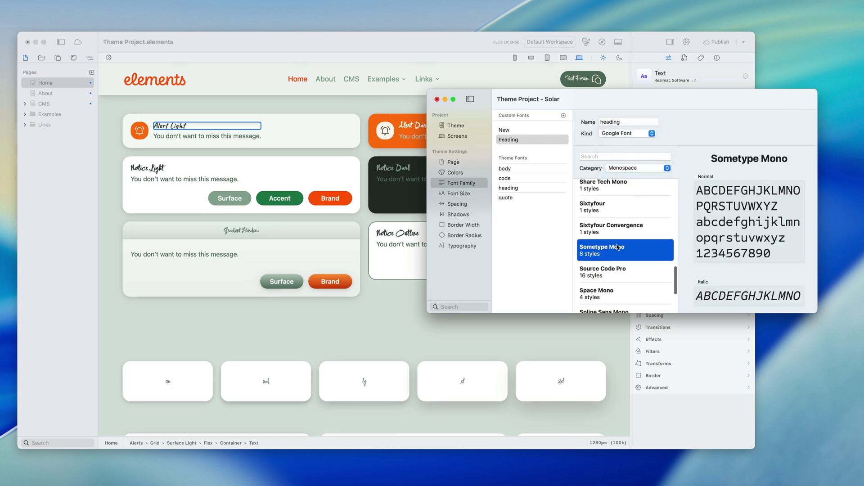
Change the custom heading font to Source Code Pro and check the headings on the Home page
{"action": "left_click", "coordinate": [608, 273]}
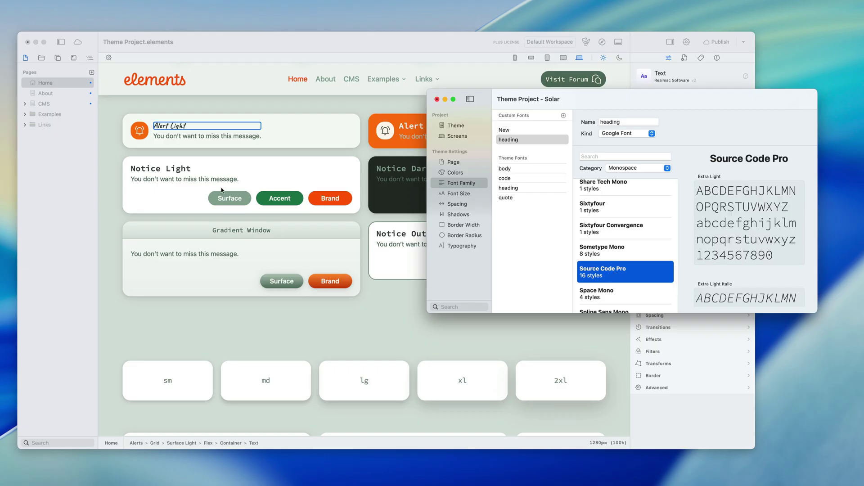
{"action": "scroll", "coordinate": [315, 207], "scroll_direction": "up", "scroll_amount": 5}
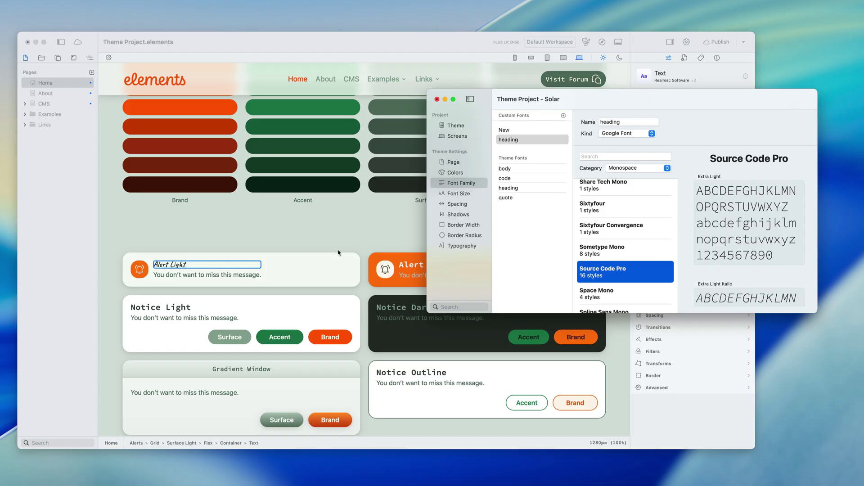
{"action": "scroll", "coordinate": [341, 292], "scroll_direction": "up", "scroll_amount": 1}
Override the theme's body font with a custom font of the same name
{"action": "left_click", "coordinate": [513, 188]}
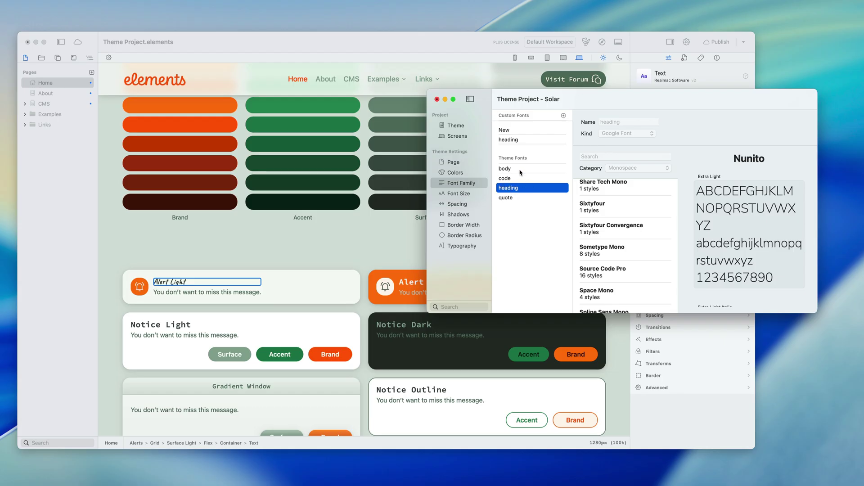
{"action": "left_click", "coordinate": [521, 171]}
{"action": "scroll", "coordinate": [379, 296], "scroll_direction": "down", "scroll_amount": 4}
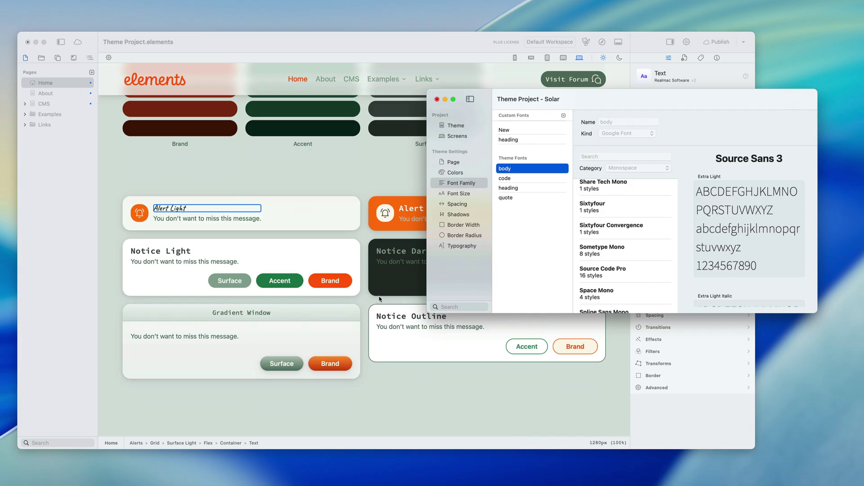
{"action": "right_click", "coordinate": [532, 172]}
{"action": "left_click", "coordinate": [558, 176]}
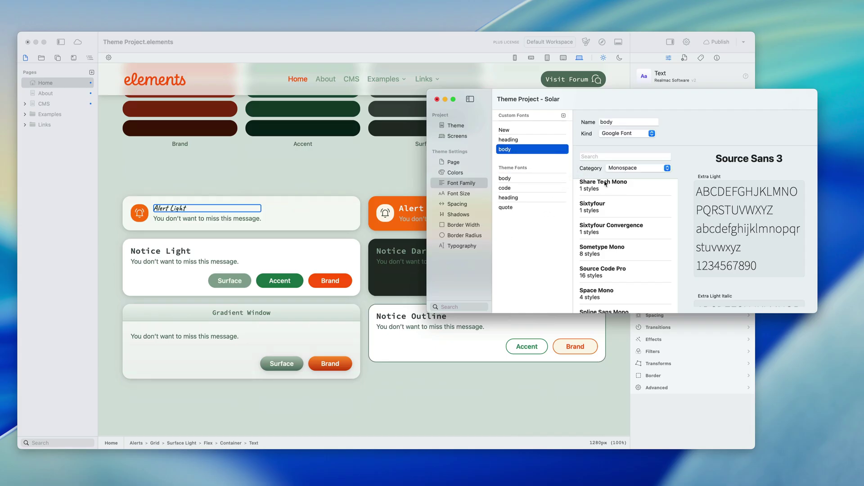
Set the custom body font to Borel from the Handwriting category, trying others such as Crafty Girls, Damion and Caramel first
{"action": "left_click", "coordinate": [634, 168]}
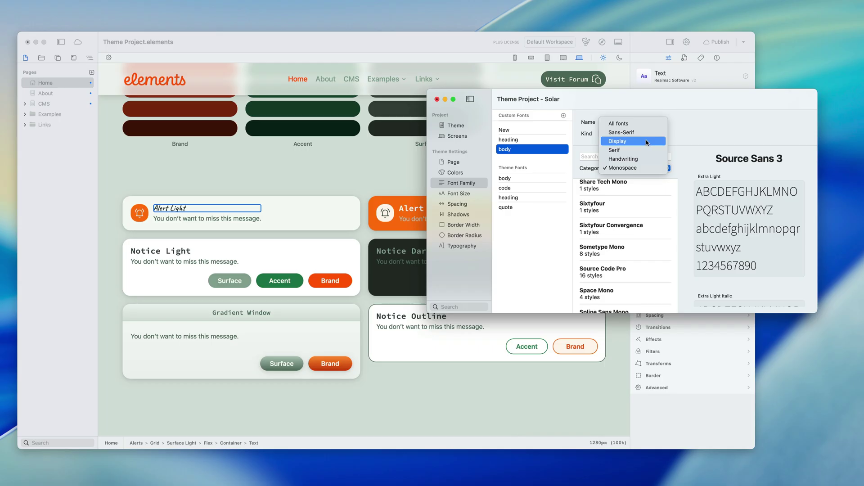
{"action": "left_click", "coordinate": [645, 159]}
{"action": "left_click", "coordinate": [611, 232]}
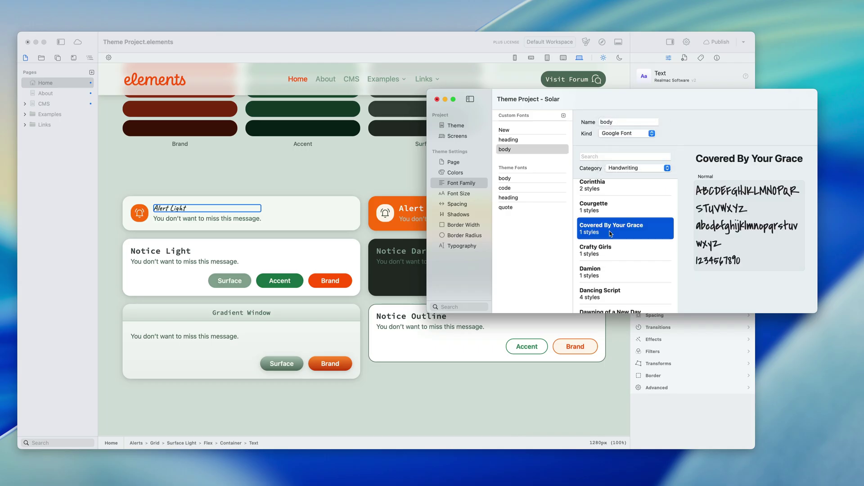
{"action": "left_click", "coordinate": [613, 250]}
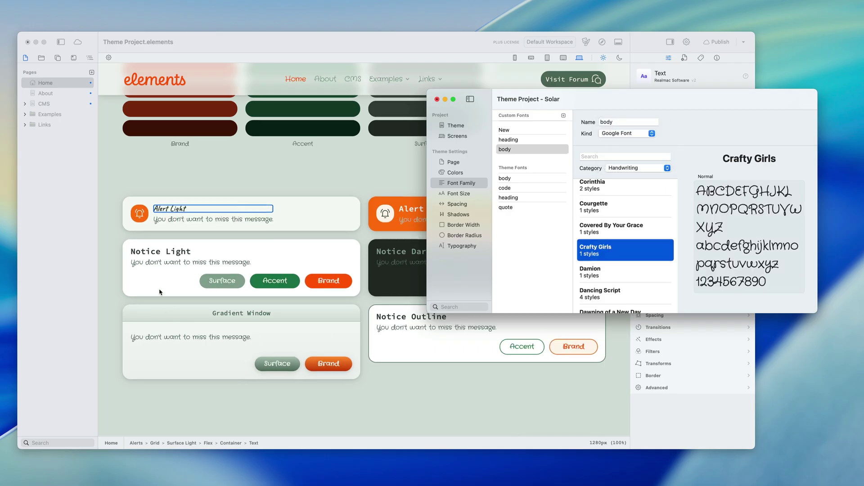
{"action": "left_click", "coordinate": [631, 265]}
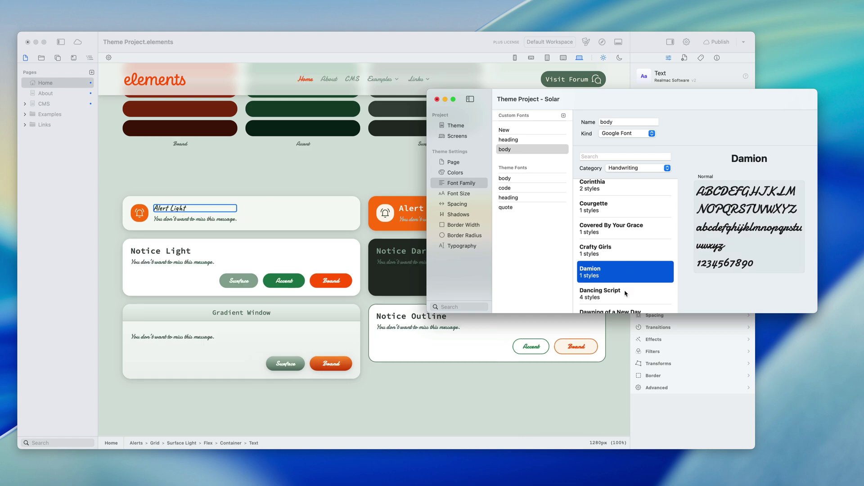
{"action": "key", "text": "Down"}
{"action": "scroll", "coordinate": [627, 260], "scroll_direction": "up", "scroll_amount": 1}
{"action": "scroll", "coordinate": [628, 243], "scroll_direction": "up", "scroll_amount": 5}
{"action": "left_click", "coordinate": [631, 220]}
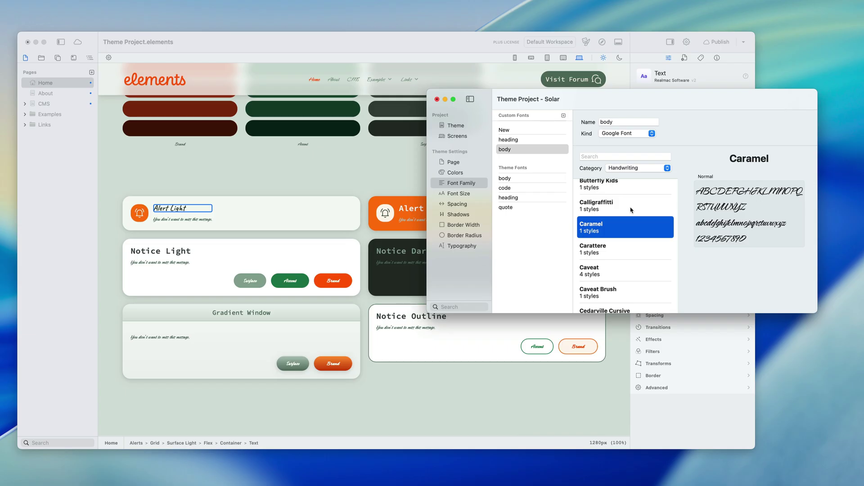
{"action": "scroll", "coordinate": [631, 209], "scroll_direction": "up", "scroll_amount": 2}
{"action": "left_click", "coordinate": [634, 208]}
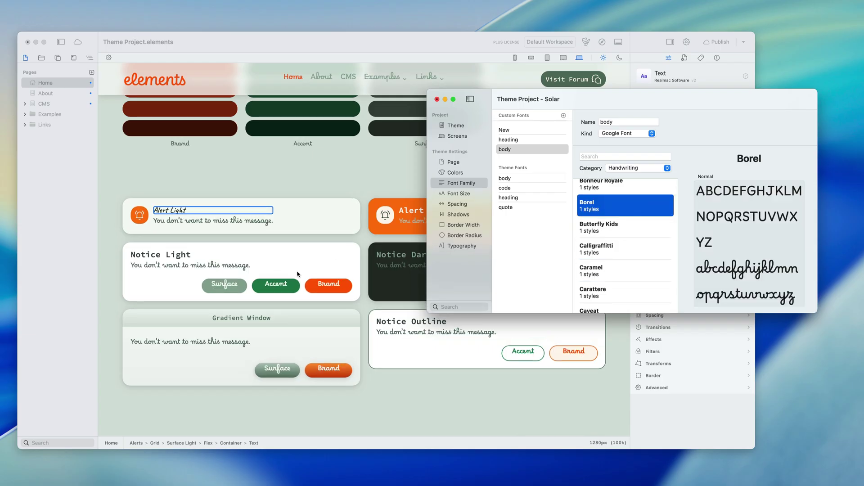
Remove the custom body and heading fonts so that the theme's own fonts apply again
{"action": "right_click", "coordinate": [512, 150]}
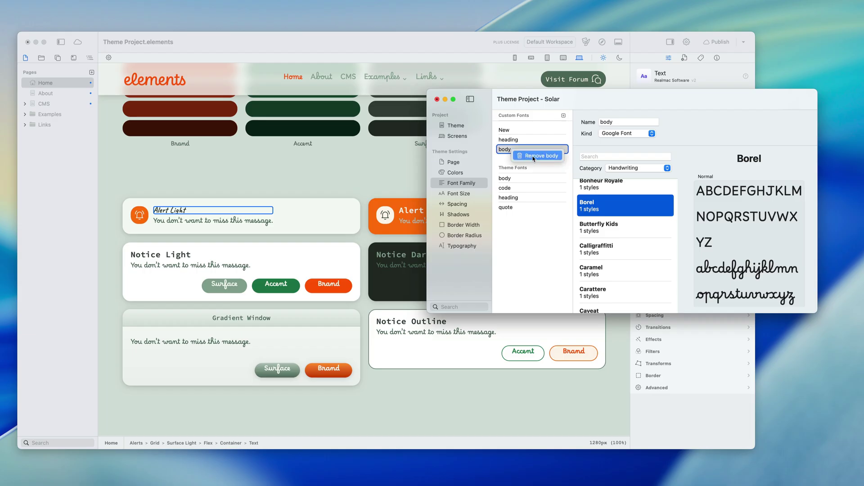
{"action": "left_click", "coordinate": [534, 159]}
{"action": "right_click", "coordinate": [525, 140]}
{"action": "left_click", "coordinate": [557, 141]}
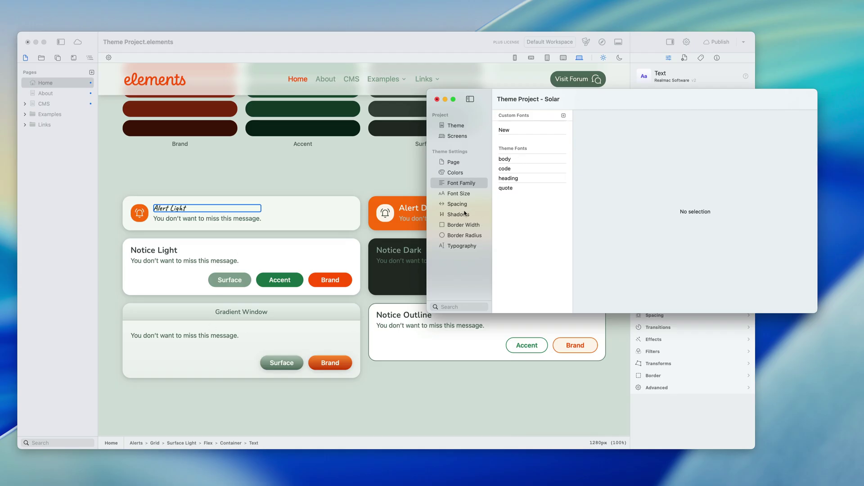
Look through the theme's xs, sm and base font sizes and add a new custom text style
{"action": "left_click", "coordinate": [472, 195]}
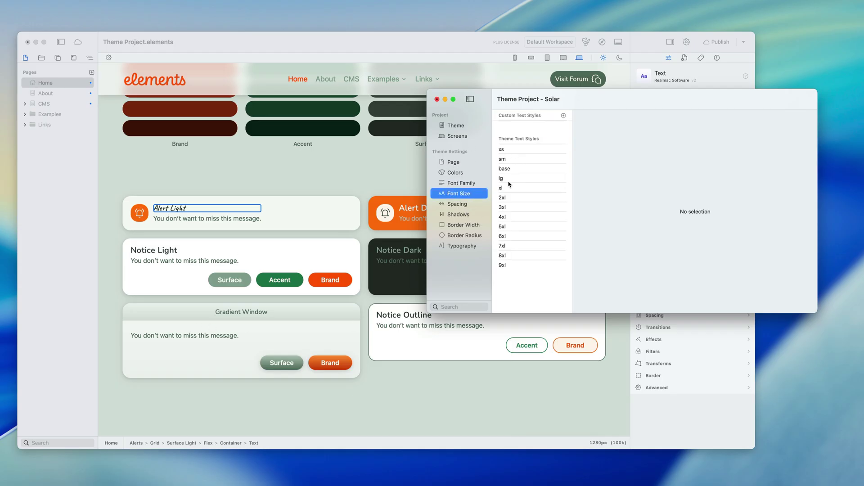
{"action": "left_click", "coordinate": [518, 152]}
{"action": "left_click", "coordinate": [517, 160]}
{"action": "left_click", "coordinate": [517, 169]}
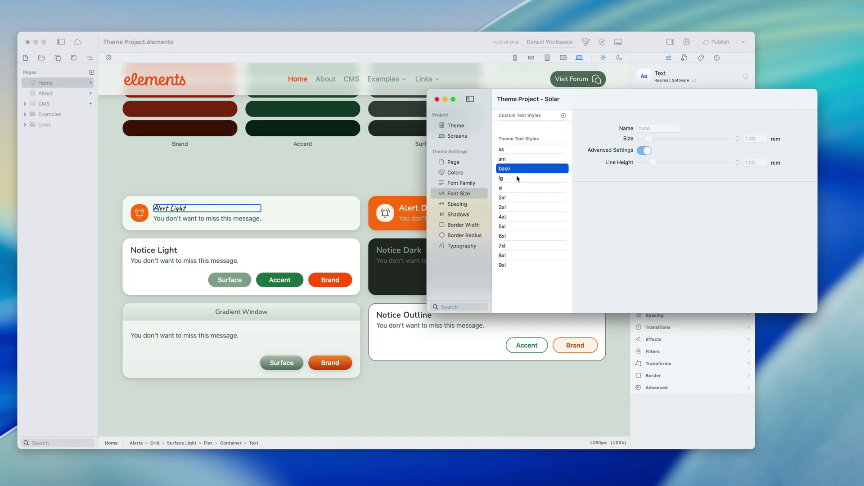
{"action": "left_click", "coordinate": [563, 115]}
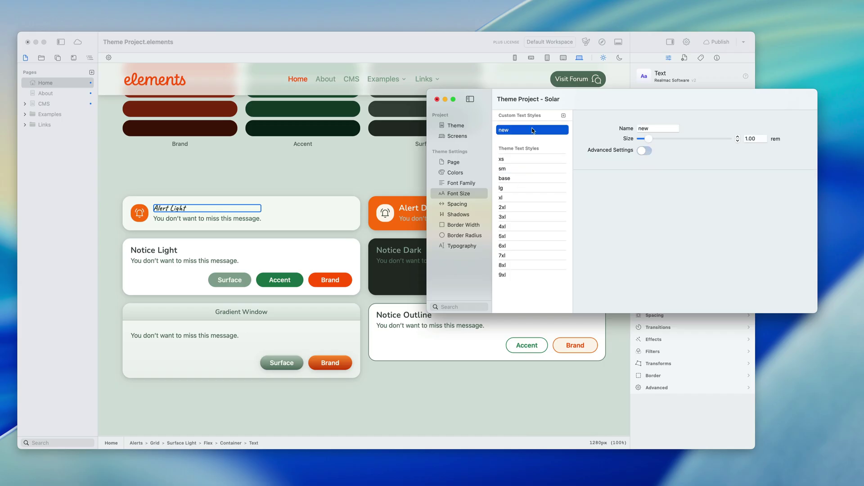
Check the override option for the theme's base text style without applying it
{"action": "left_click", "coordinate": [519, 178]}
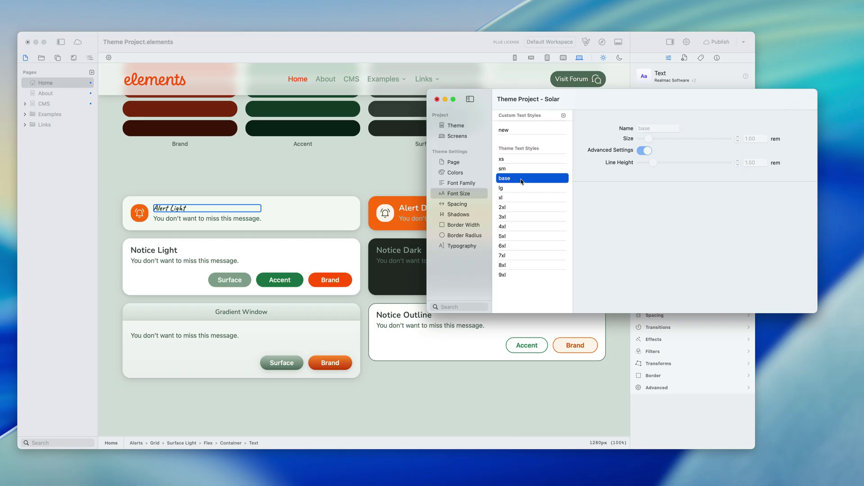
{"action": "left_click_drag", "start_coordinate": [516, 175], "coordinate": [524, 180]}
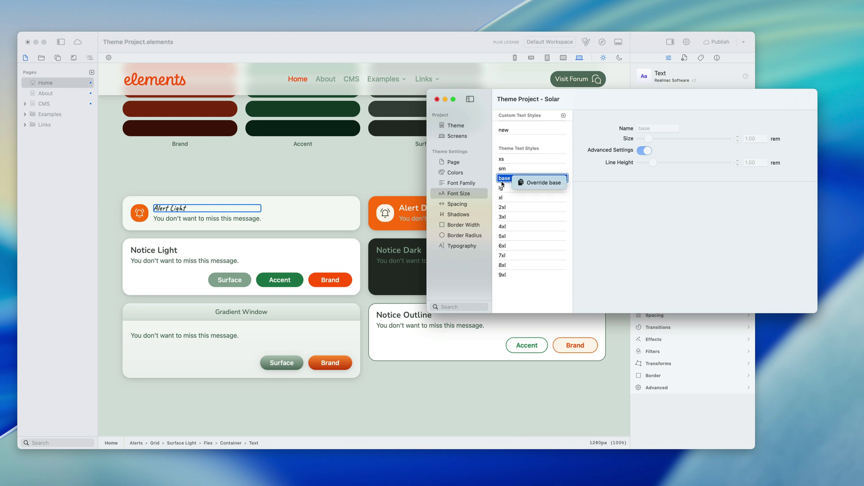
{"action": "key", "text": "shift+Tab"}
Review the theme's full spacing scale in a taller theme settings window
{"action": "left_click", "coordinate": [463, 205]}
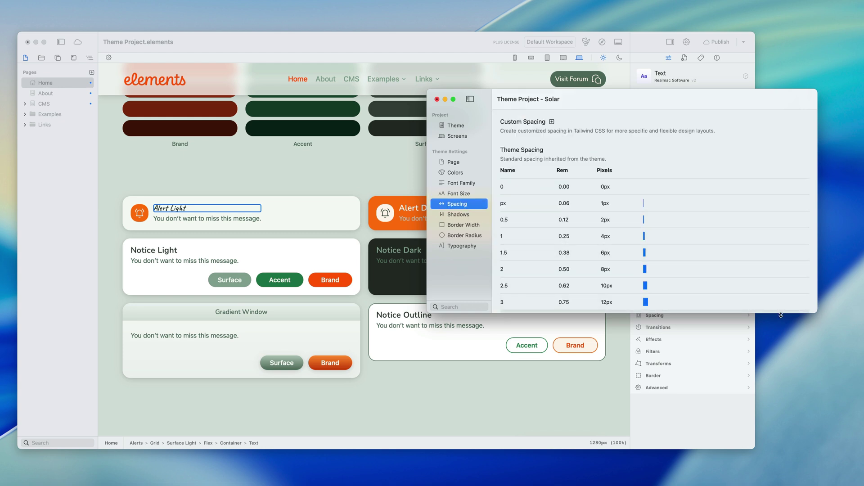
{"action": "left_click_drag", "start_coordinate": [805, 313], "coordinate": [805, 408]}
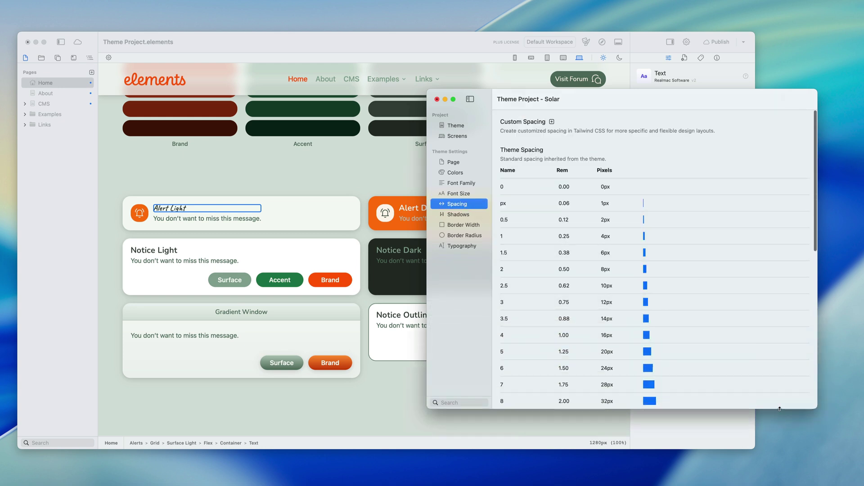
{"action": "scroll", "coordinate": [568, 269], "scroll_direction": "down", "scroll_amount": 10}
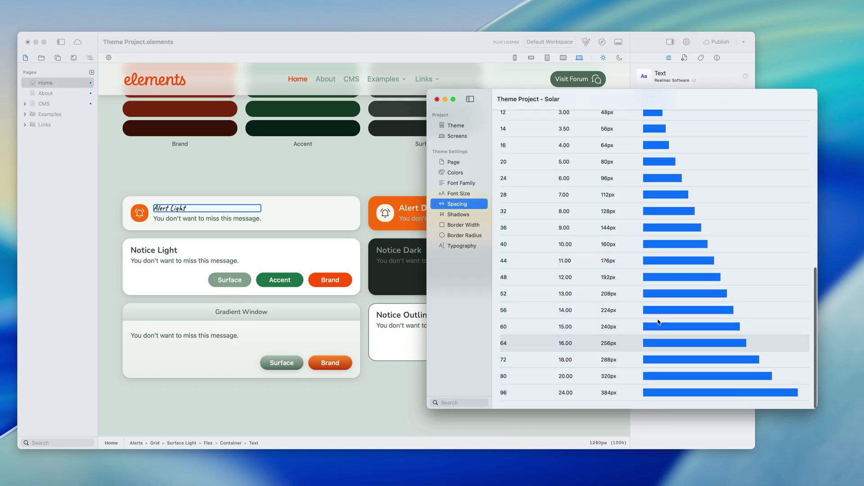
{"action": "scroll", "coordinate": [628, 236], "scroll_direction": "up", "scroll_amount": 5}
{"action": "scroll", "coordinate": [628, 235], "scroll_direction": "up", "scroll_amount": 5}
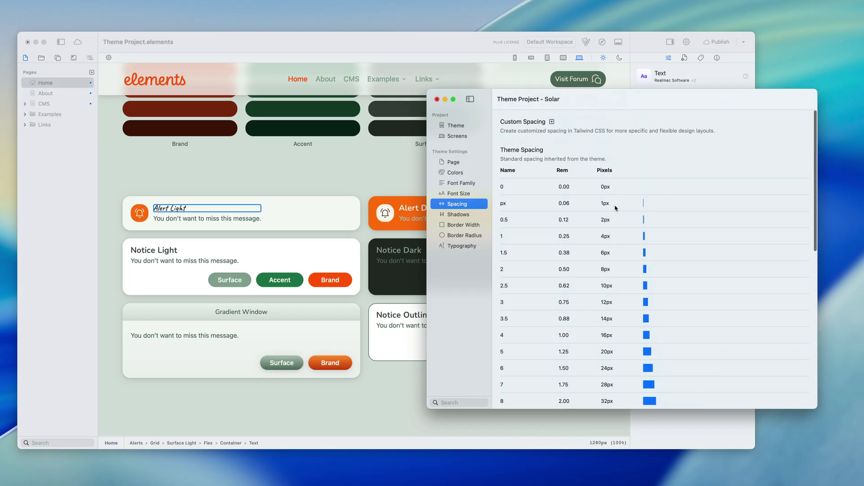
Add a custom spacing named Large and increase its size
{"action": "left_click", "coordinate": [552, 122]}
{"action": "left_click", "coordinate": [529, 145]}
{"action": "left_click", "coordinate": [528, 145]}
{"action": "type", "text": "Large"}
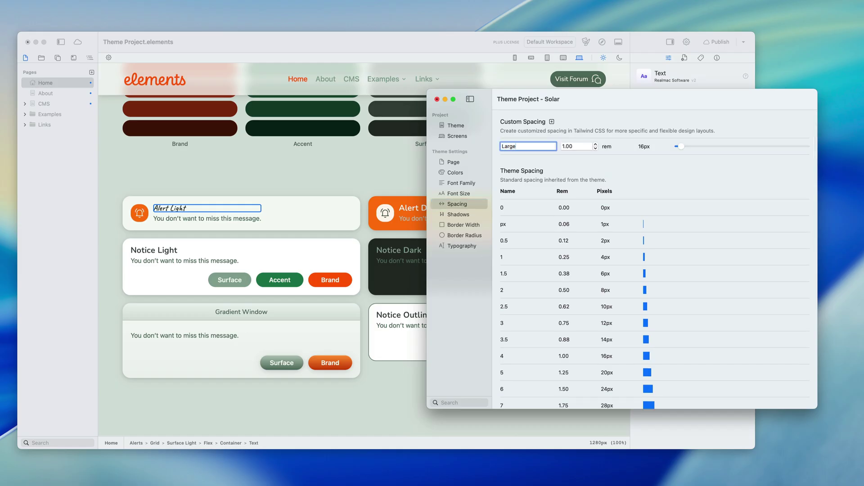
{"action": "key", "text": "Return"}
{"action": "left_click_drag", "start_coordinate": [693, 149], "coordinate": [722, 147]}
Remove the Large custom spacing
{"action": "right_click", "coordinate": [611, 145]}
{"action": "left_click", "coordinate": [617, 162]}
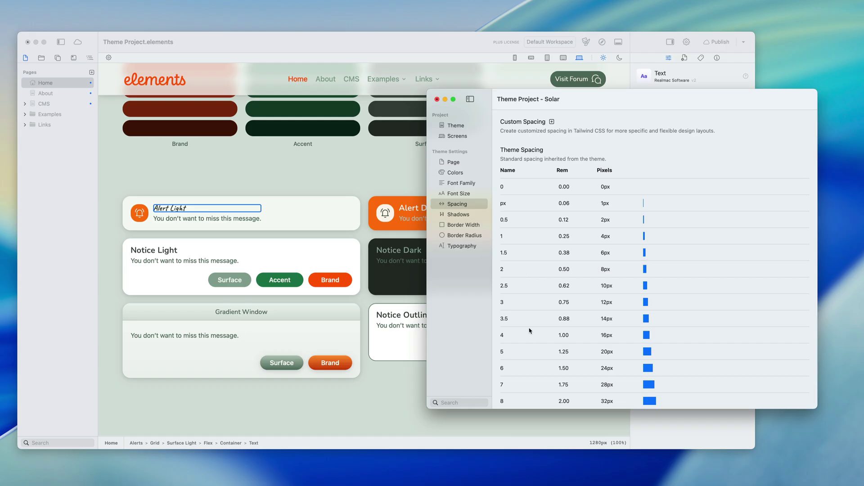
Add a new custom shadow to the theme and offset it to about X 4.9, Y 5.0
{"action": "left_click", "coordinate": [457, 215]}
{"action": "left_click", "coordinate": [533, 148]}
{"action": "left_click", "coordinate": [525, 163]}
{"action": "left_click_drag", "start_coordinate": [525, 178], "coordinate": [557, 130]}
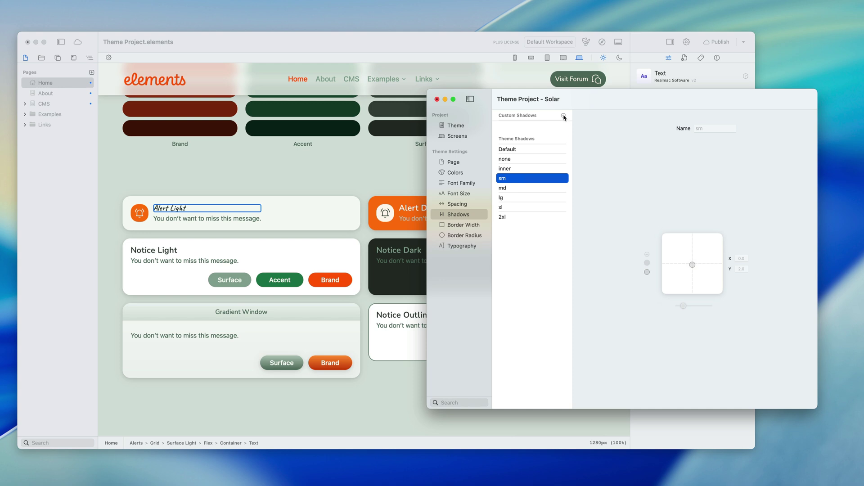
{"action": "left_click", "coordinate": [563, 115]}
{"action": "mouse_move", "coordinate": [692, 267]}
{"action": "left_mouse_down"}
{"action": "mouse_move", "coordinate": [699, 260]}
{"action": "mouse_move", "coordinate": [680, 254]}
{"action": "mouse_move", "coordinate": [696, 260]}
{"action": "mouse_move", "coordinate": [681, 273]}
{"action": "mouse_move", "coordinate": [689, 262]}
{"action": "mouse_move", "coordinate": [696, 268]}
{"action": "left_mouse_up"}
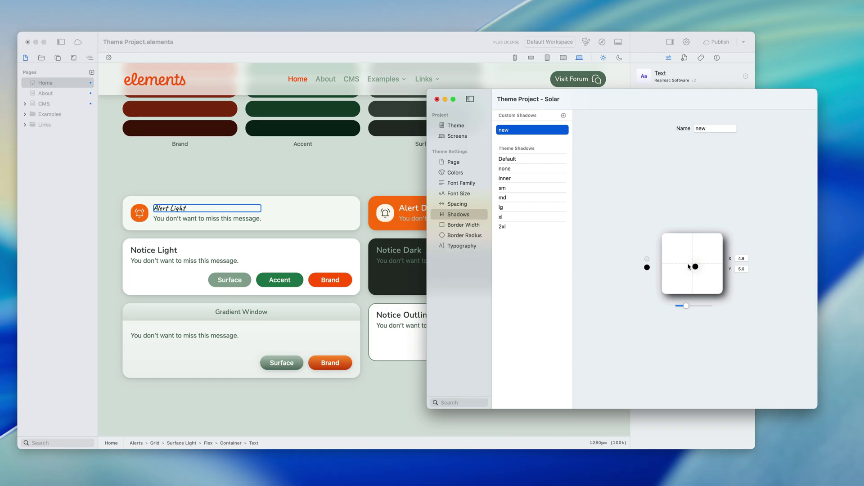
Add a second layer to the custom shadow and colour it bright blue
{"action": "left_click", "coordinate": [647, 259]}
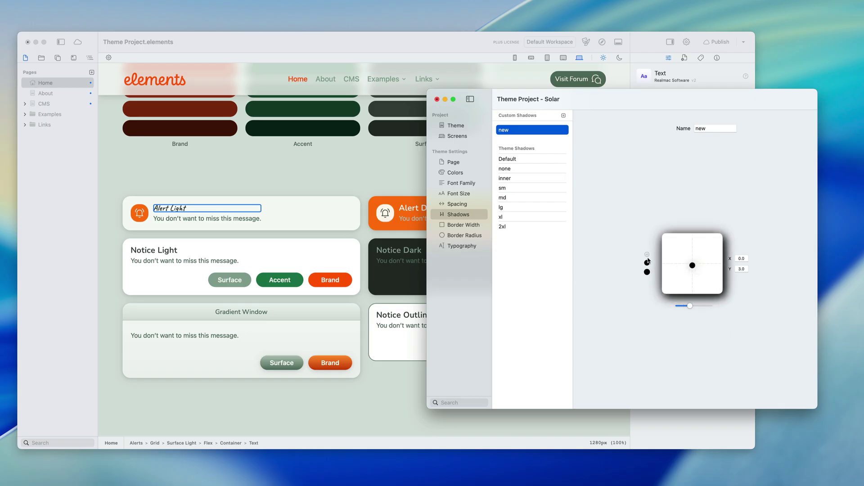
{"action": "left_click", "coordinate": [647, 264]}
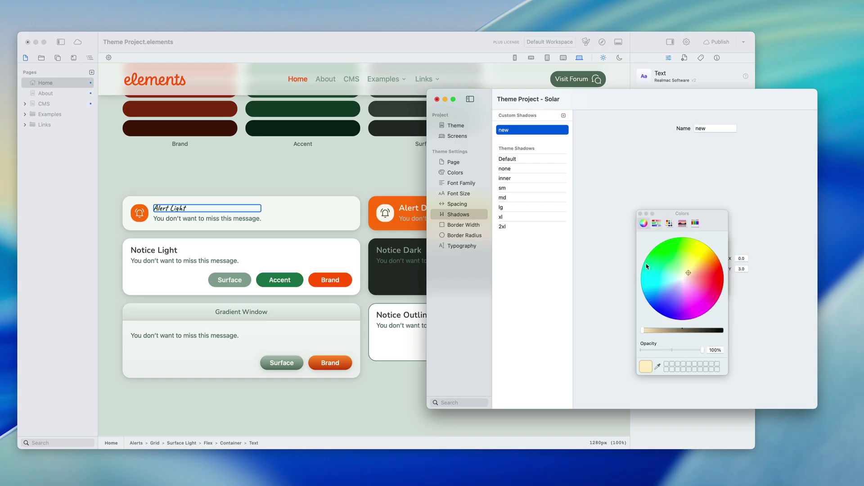
{"action": "left_click_drag", "start_coordinate": [686, 282], "coordinate": [647, 294]}
{"action": "left_click_drag", "start_coordinate": [709, 220], "coordinate": [613, 219]}
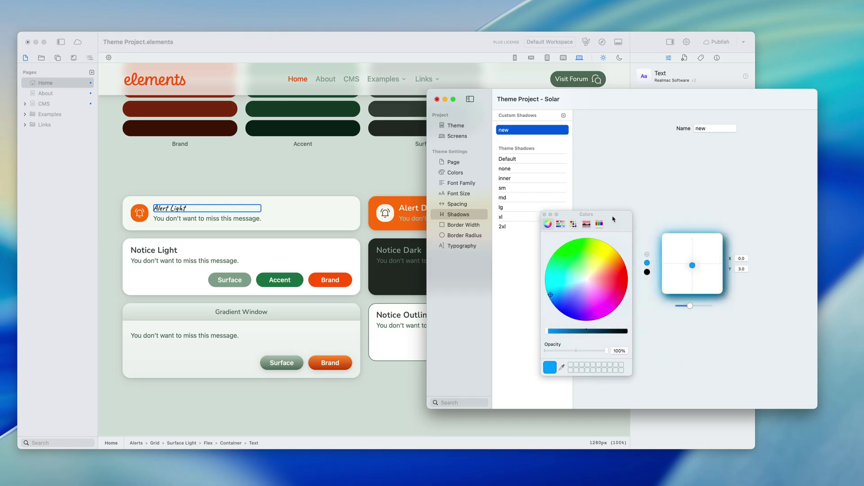
Recolour the custom shadow's original black layer purple and offset it to about X 8.1, Y 8.5
{"action": "left_click", "coordinate": [647, 273]}
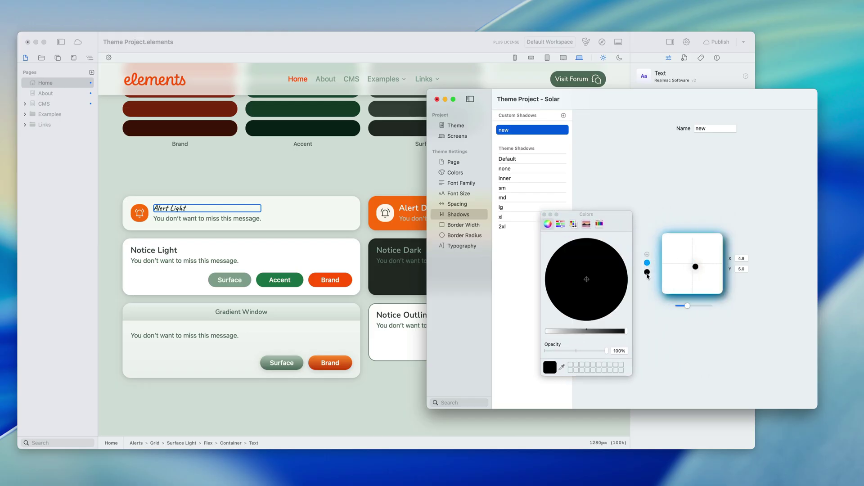
{"action": "left_click_drag", "start_coordinate": [597, 333], "coordinate": [575, 331]}
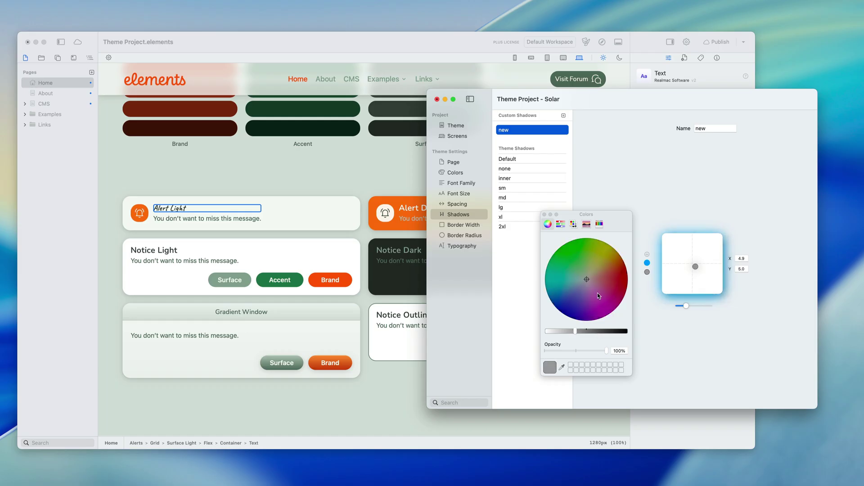
{"action": "left_click_drag", "start_coordinate": [596, 298], "coordinate": [609, 317]}
{"action": "left_click_drag", "start_coordinate": [695, 266], "coordinate": [692, 263]}
Offset the blue shadow layer to about X -4.6, Y -2.2 and adjust the purple layer's blur
{"action": "left_click", "coordinate": [648, 263]}
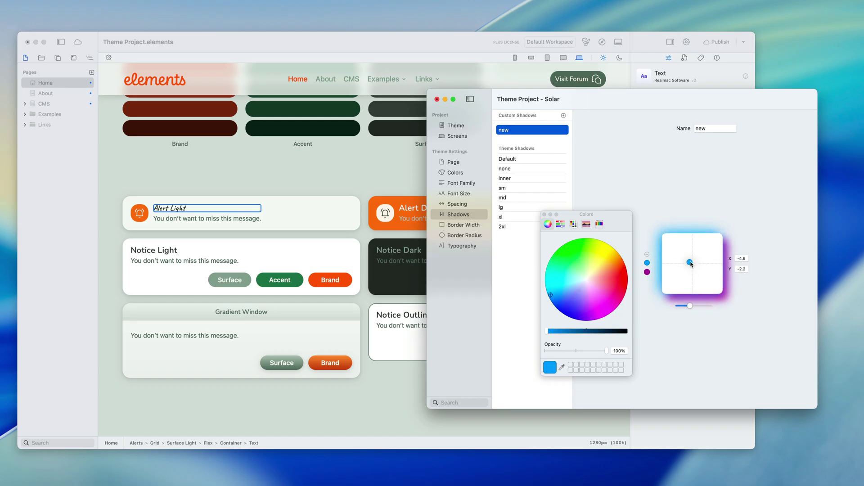
{"action": "left_click", "coordinate": [545, 215]}
{"action": "left_click", "coordinate": [647, 272]}
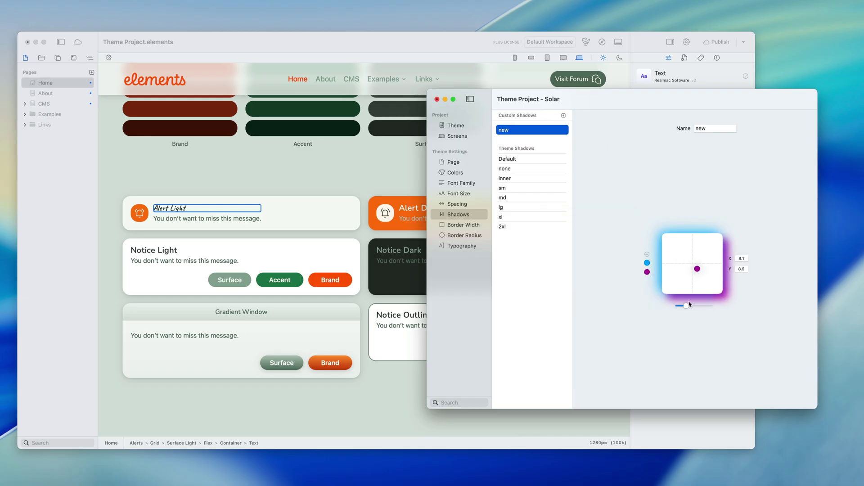
{"action": "mouse_move", "coordinate": [685, 307]}
{"action": "left_mouse_down"}
{"action": "mouse_move", "coordinate": [696, 308]}
{"action": "mouse_move", "coordinate": [686, 308]}
{"action": "left_mouse_up"}
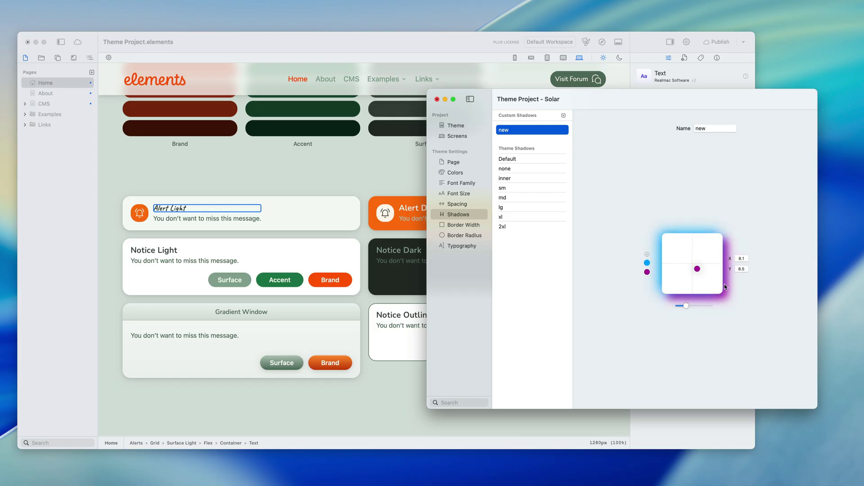
Add a third layer to the custom shadow alongside the blue and purple ones
{"action": "left_click", "coordinate": [747, 269]}
{"action": "key", "text": "shift+Tab"}
{"action": "left_click_drag", "start_coordinate": [699, 269], "coordinate": [691, 261]}
{"action": "left_click", "coordinate": [647, 262]}
{"action": "left_click", "coordinate": [648, 255]}
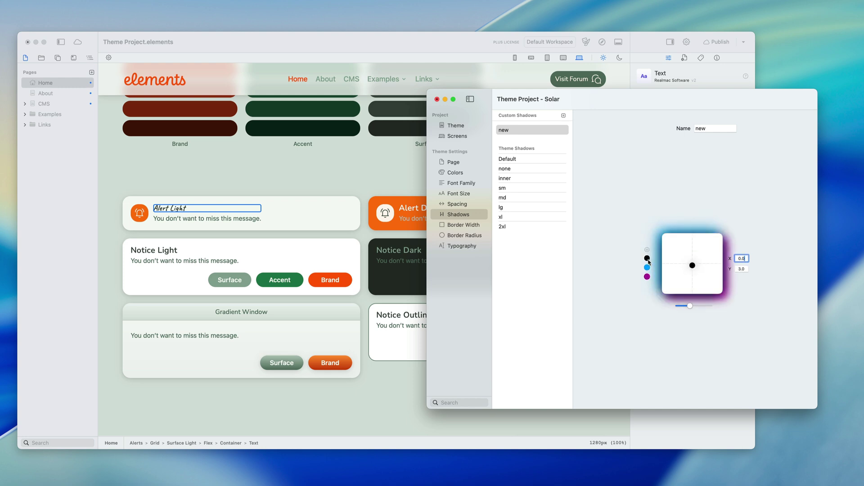
Recolour the custom shadow's black third layer deep blue
{"action": "mouse_move", "coordinate": [648, 274]}
{"action": "left_mouse_down"}
{"action": "mouse_move", "coordinate": [648, 286]}
{"action": "mouse_move", "coordinate": [648, 260]}
{"action": "left_mouse_up"}
{"action": "left_click", "coordinate": [648, 259]}
{"action": "left_click", "coordinate": [574, 283]}
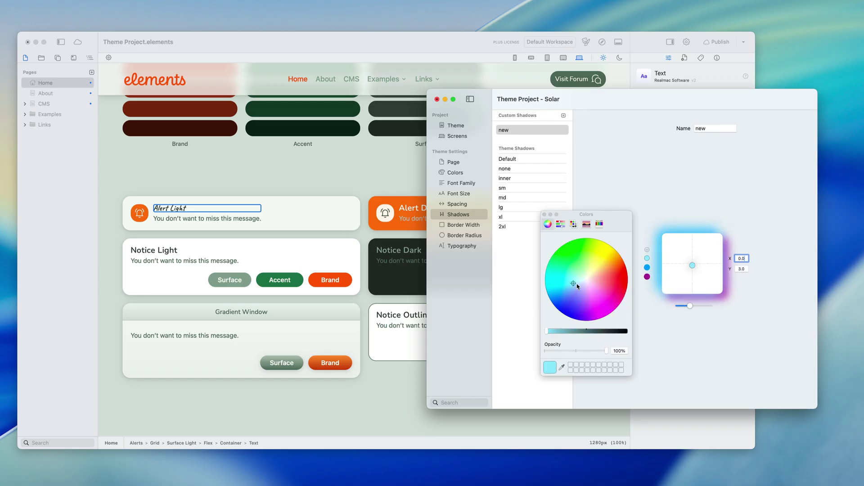
{"action": "left_click_drag", "start_coordinate": [574, 285], "coordinate": [557, 322]}
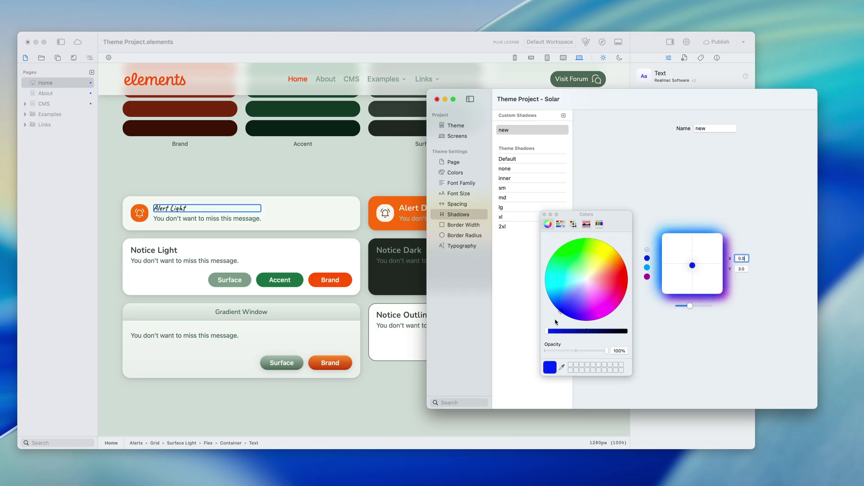
{"action": "left_click", "coordinate": [544, 215]}
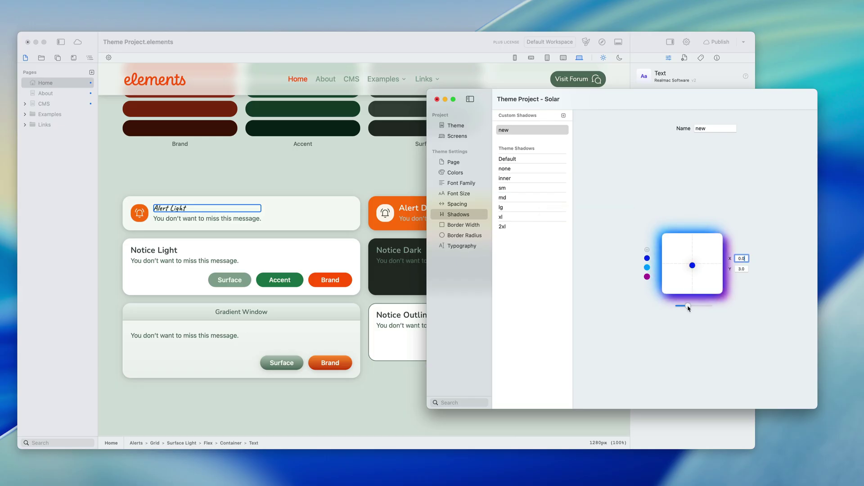
Offset the deep blue shadow layer to about X -2.4, Y 0.6 and adjust its blur
{"action": "left_click_drag", "start_coordinate": [687, 309], "coordinate": [681, 309]}
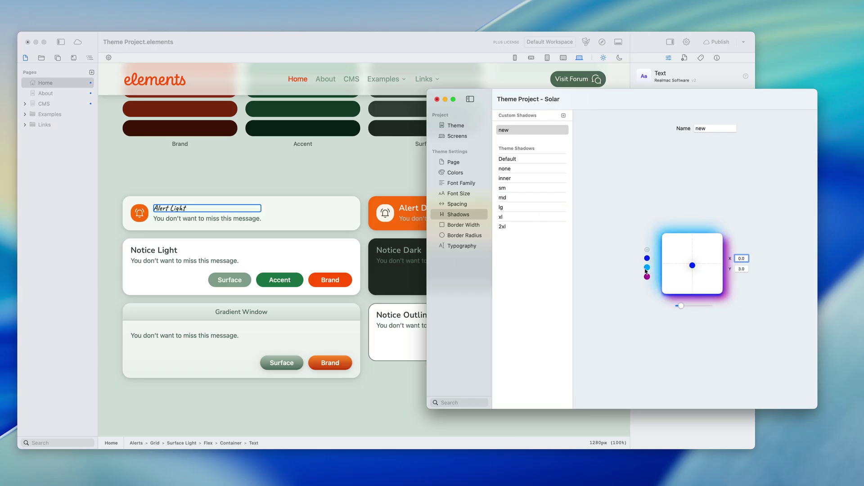
{"action": "left_click_drag", "start_coordinate": [692, 263], "coordinate": [649, 257]}
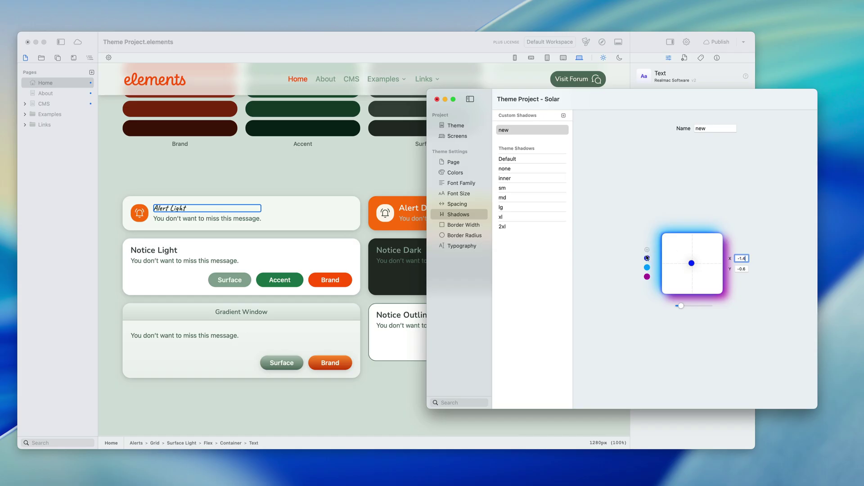
{"action": "left_click_drag", "start_coordinate": [693, 267], "coordinate": [694, 264]}
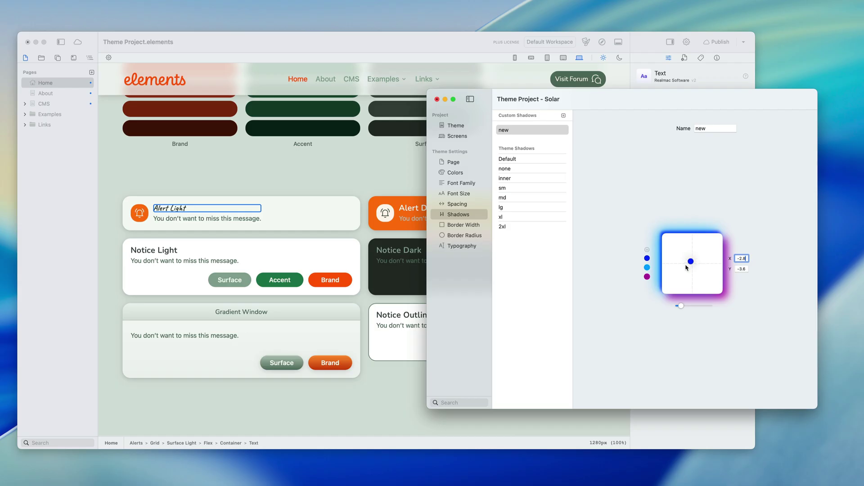
{"action": "left_click_drag", "start_coordinate": [691, 262], "coordinate": [691, 260]}
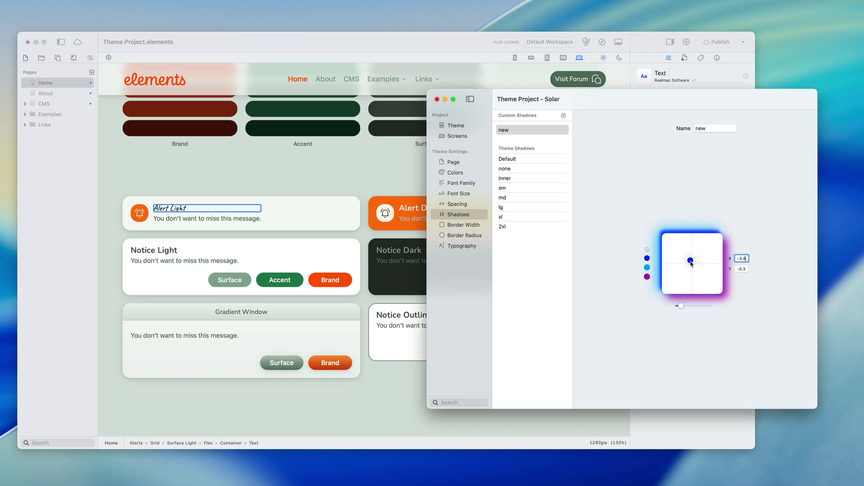
{"action": "left_click_drag", "start_coordinate": [692, 262], "coordinate": [698, 269]}
{"action": "left_click_drag", "start_coordinate": [679, 307], "coordinate": [686, 307]}
{"action": "left_click_drag", "start_coordinate": [696, 266], "coordinate": [691, 264]}
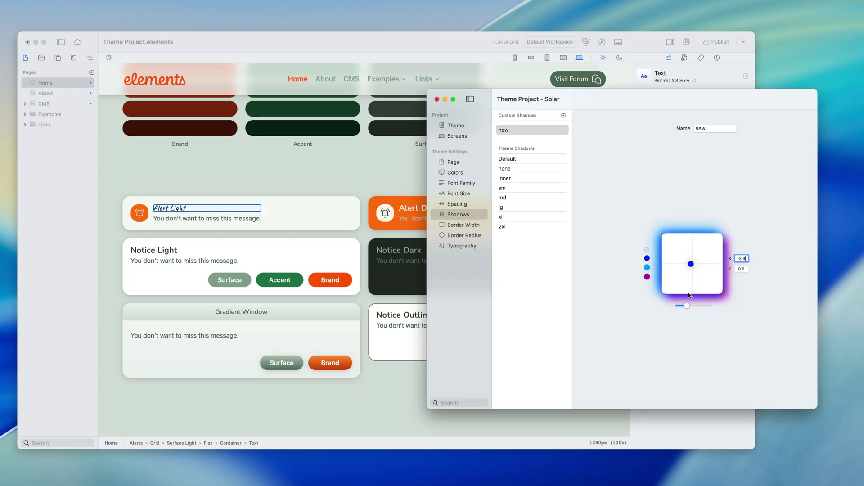
{"action": "mouse_move", "coordinate": [688, 306]}
{"action": "left_mouse_down"}
{"action": "mouse_move", "coordinate": [706, 304]}
{"action": "mouse_move", "coordinate": [679, 305]}
{"action": "mouse_move", "coordinate": [689, 308]}
{"action": "left_mouse_up"}
Look through the theme's built-in shadow presets, from none and inner up to 2xl, and return to md
{"action": "left_click", "coordinate": [520, 165]}
{"action": "left_click", "coordinate": [521, 168]}
{"action": "left_click", "coordinate": [521, 178]}
{"action": "left_click", "coordinate": [522, 187]}
{"action": "left_click", "coordinate": [523, 198]}
{"action": "left_click", "coordinate": [523, 207]}
{"action": "left_click", "coordinate": [524, 217]}
{"action": "left_click", "coordinate": [524, 227]}
{"action": "left_click", "coordinate": [531, 197]}
{"action": "mouse_move", "coordinate": [531, 197]}
{"action": "left_mouse_down"}
{"action": "mouse_move", "coordinate": [558, 193]}
{"action": "mouse_move", "coordinate": [550, 208]}
{"action": "mouse_move", "coordinate": [538, 198]}
{"action": "left_mouse_up"}
Add a new custom border width and try to override the theme's 3xl border radius
{"action": "left_click", "coordinate": [470, 225]}
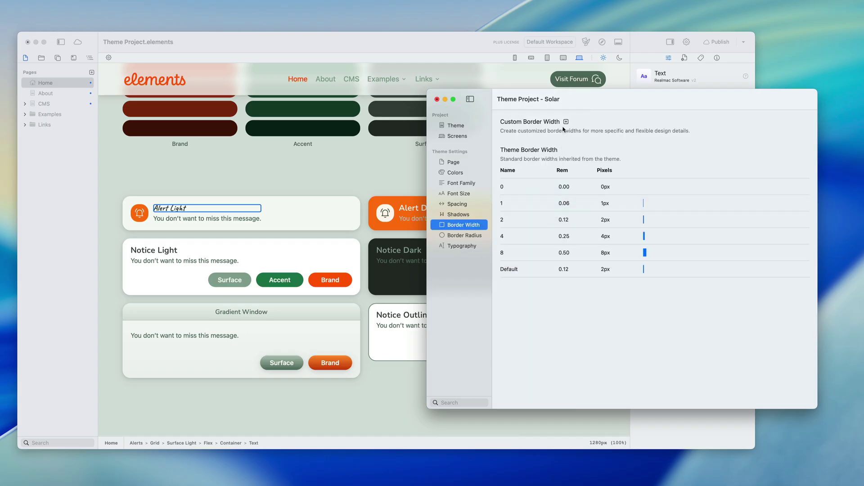
{"action": "left_click", "coordinate": [568, 121]}
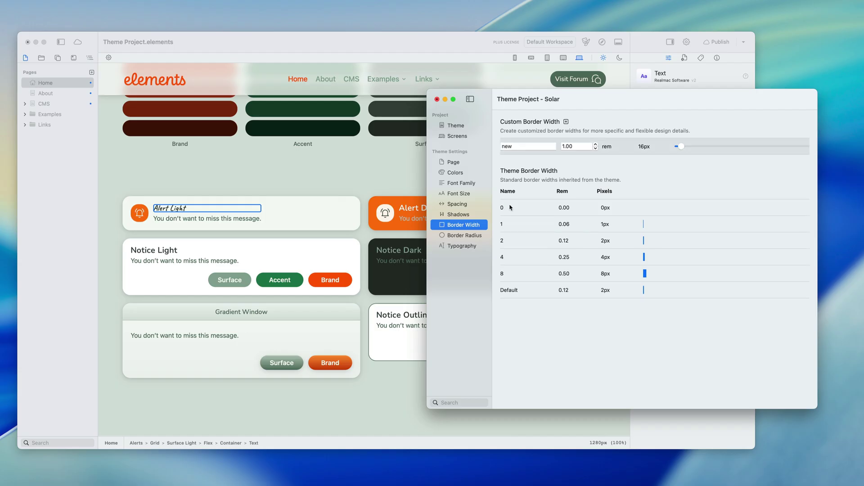
{"action": "left_click", "coordinate": [462, 237]}
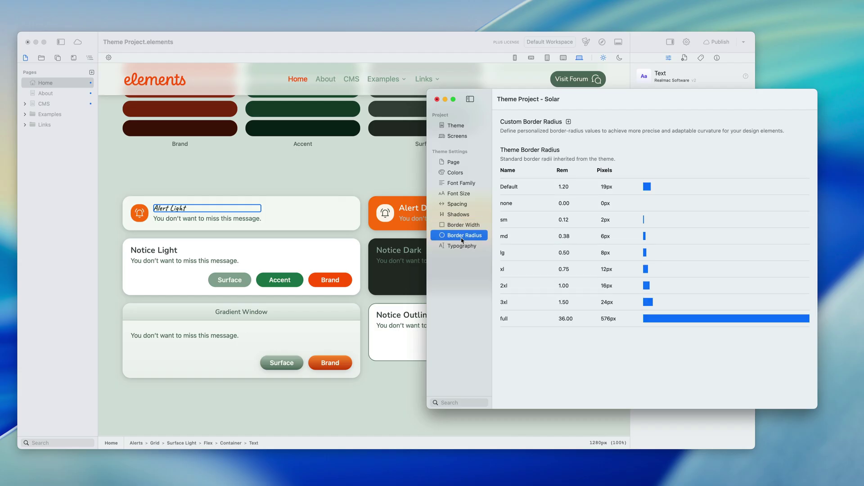
{"action": "right_click", "coordinate": [557, 303]}
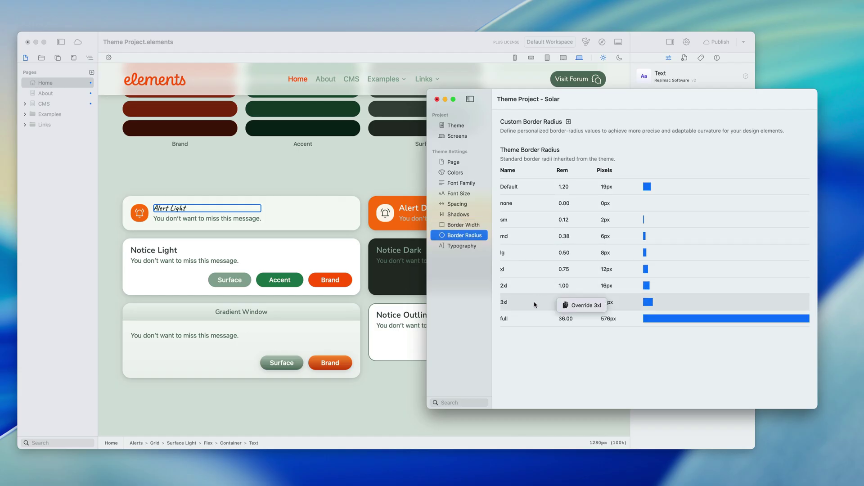
{"action": "left_click", "coordinate": [583, 305]}
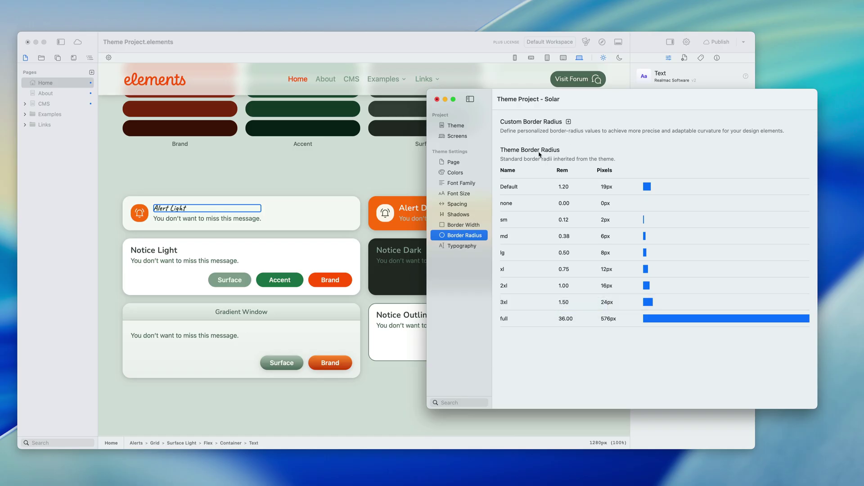
Enlarge the theme settings window, view the article typography style, and add a new custom typography style
{"action": "left_click", "coordinate": [465, 246]}
{"action": "left_click_drag", "start_coordinate": [426, 92], "coordinate": [383, 117]}
{"action": "left_click", "coordinate": [495, 175]}
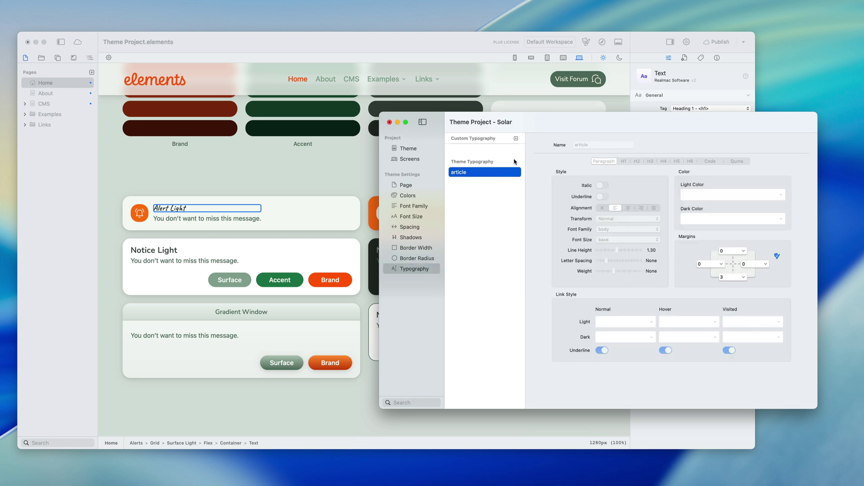
{"action": "left_click_drag", "start_coordinate": [474, 174], "coordinate": [516, 138]}
{"action": "left_click", "coordinate": [516, 139]}
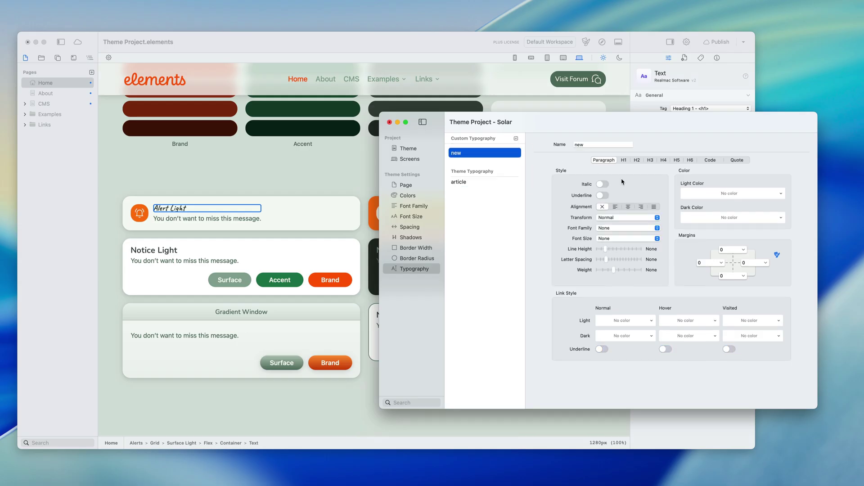
Examine the new typography style's settings for H1 to H6, Code and Quote, and return to Paragraph
{"action": "left_click", "coordinate": [625, 161]}
{"action": "left_click", "coordinate": [637, 160]}
{"action": "left_click", "coordinate": [650, 161]}
{"action": "left_click", "coordinate": [664, 160]}
{"action": "left_click", "coordinate": [678, 160]}
{"action": "left_click", "coordinate": [691, 160]}
{"action": "left_click", "coordinate": [710, 161]}
{"action": "left_click", "coordinate": [737, 160]}
{"action": "left_click", "coordinate": [604, 160]}
{"action": "key", "text": "Escape"}
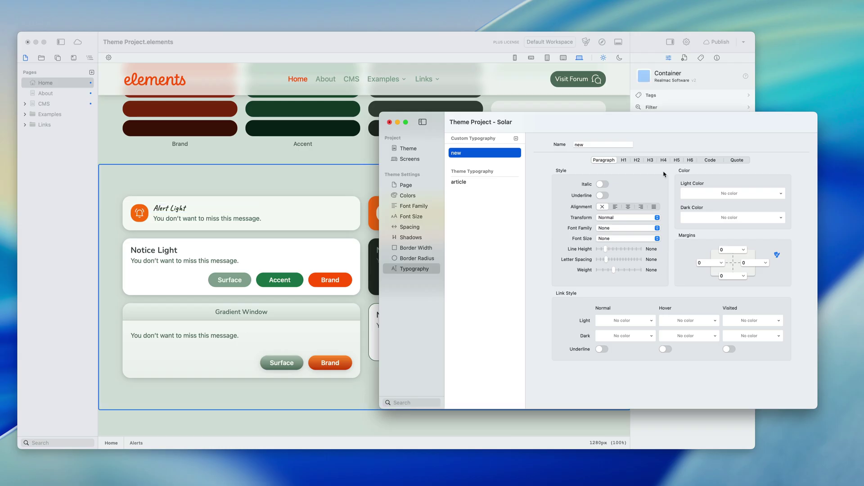
Try the Architect theme on the project, switch to the System theme, and move the theme window off the page
{"action": "left_click", "coordinate": [404, 149]}
{"action": "left_click", "coordinate": [567, 169]}
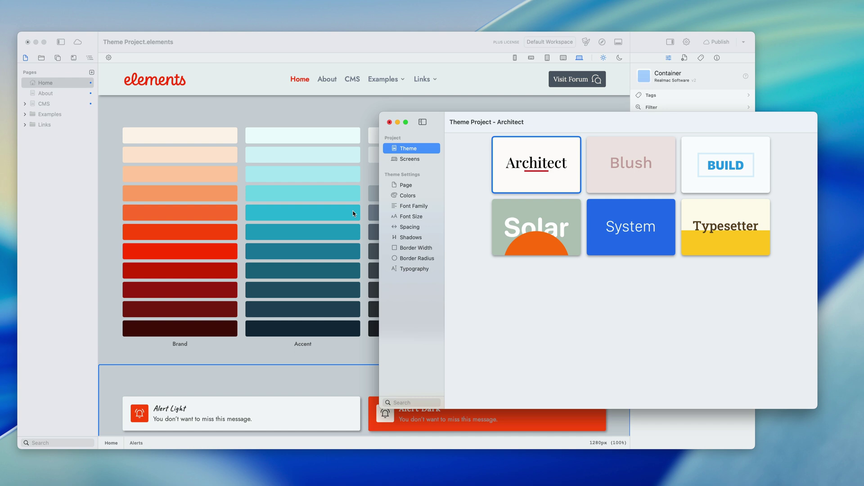
{"action": "left_click", "coordinate": [613, 233]}
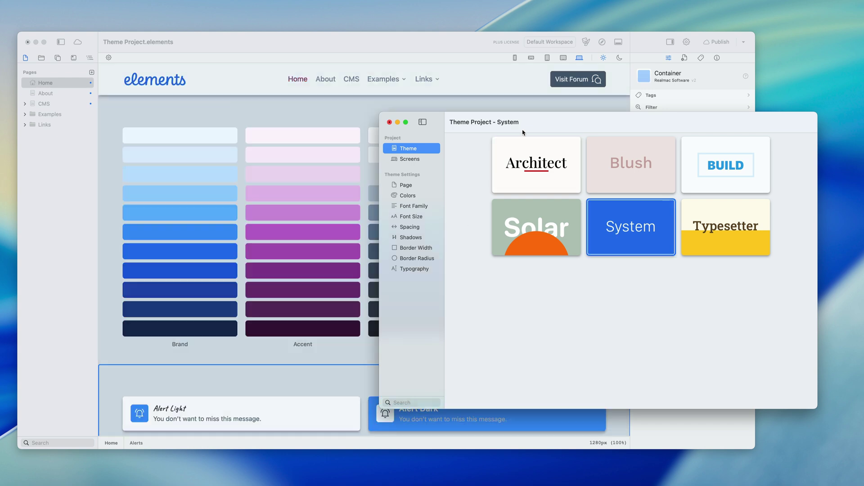
{"action": "left_click_drag", "start_coordinate": [529, 118], "coordinate": [553, 122]}
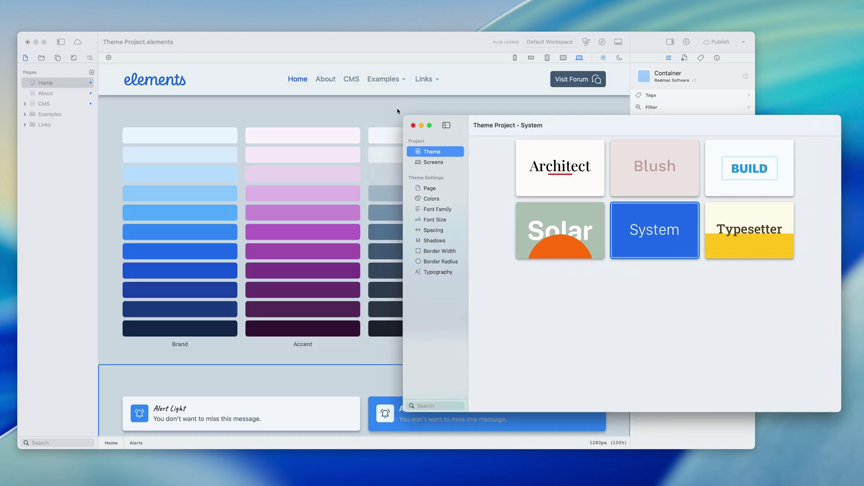
Add the Hero Photo component to the Home page directly above the colour swatches
{"action": "left_click", "coordinate": [360, 153]}
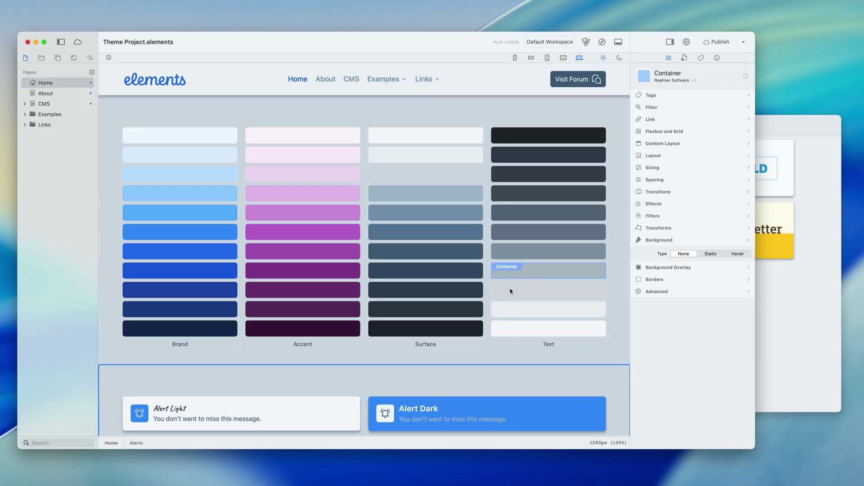
{"action": "scroll", "coordinate": [511, 285], "scroll_direction": "down", "scroll_amount": 5}
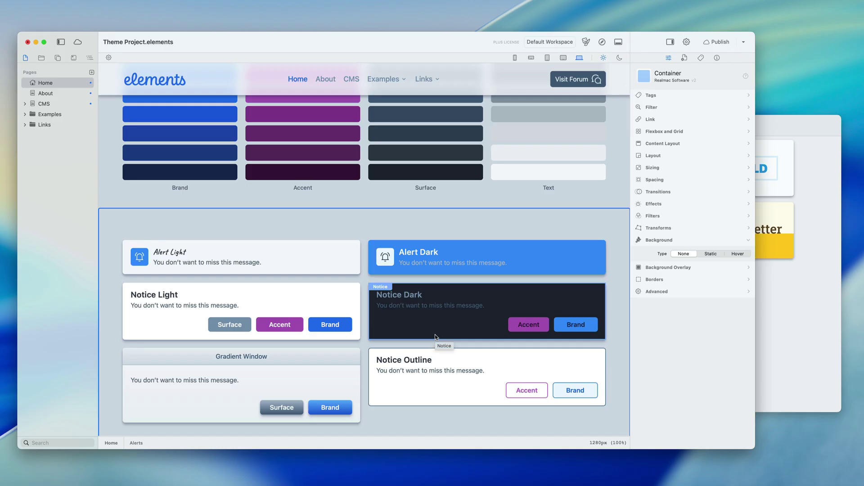
{"action": "left_click", "coordinate": [76, 58]}
{"action": "scroll", "coordinate": [201, 177], "scroll_direction": "up", "scroll_amount": 5}
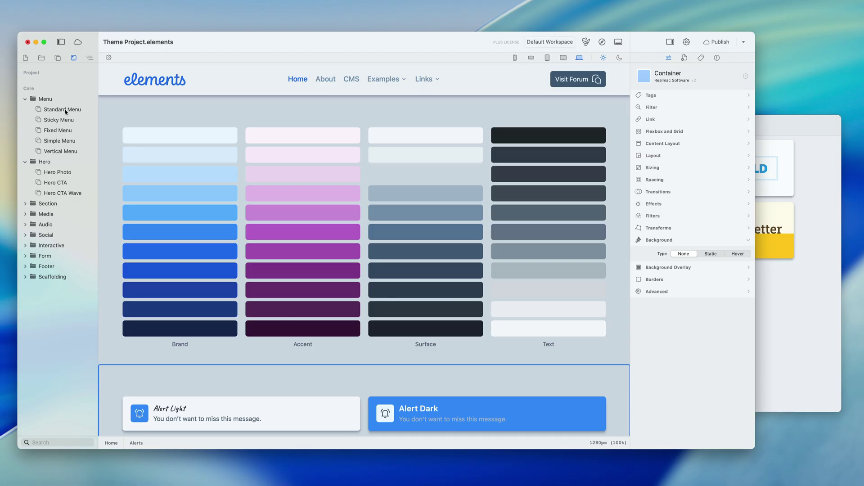
{"action": "left_click_drag", "start_coordinate": [59, 173], "coordinate": [214, 102]}
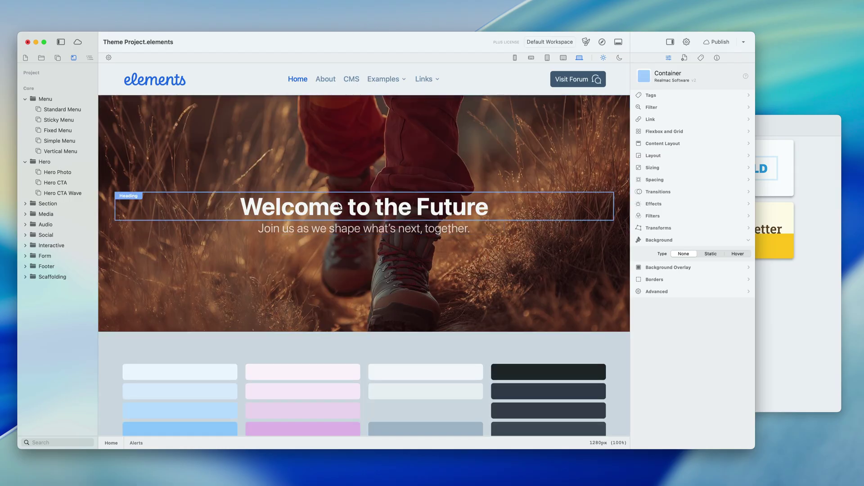
Preview the photo hero in the Typesetter, Solar, Architect and Blush themes, and return to System
{"action": "left_click", "coordinate": [811, 160]}
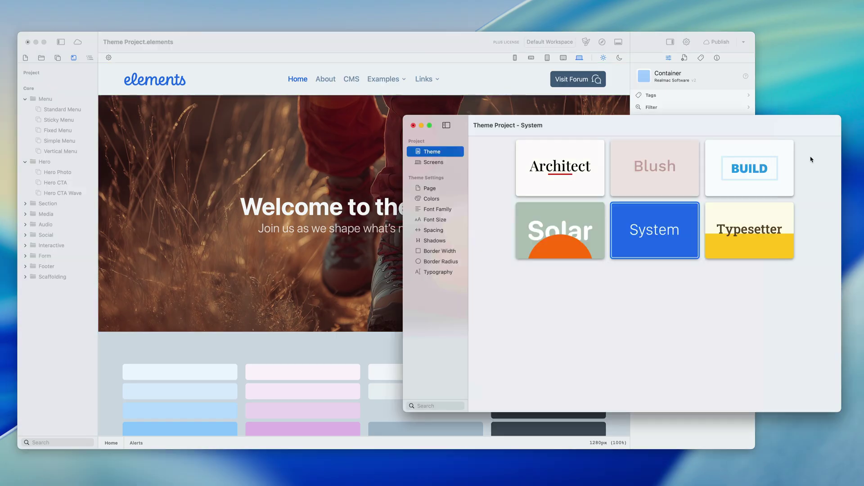
{"action": "left_click", "coordinate": [765, 226]}
{"action": "left_click", "coordinate": [588, 257]}
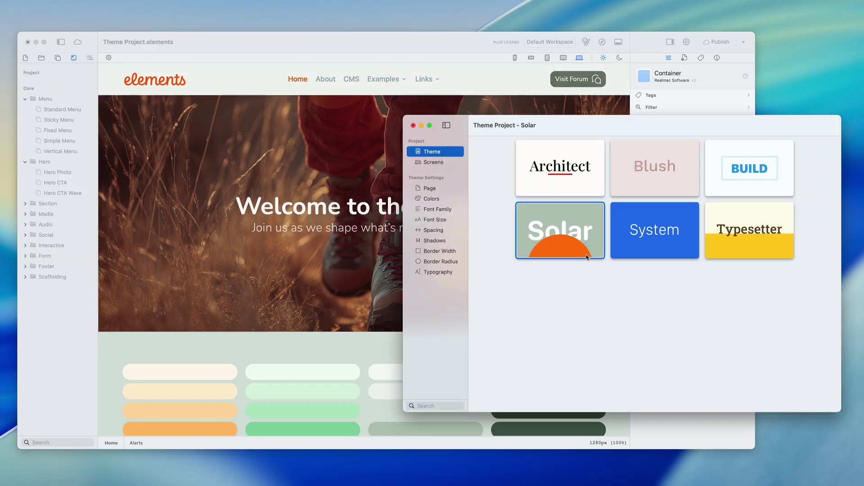
{"action": "left_click", "coordinate": [578, 187]}
{"action": "left_click", "coordinate": [623, 192]}
{"action": "left_click", "coordinate": [636, 212]}
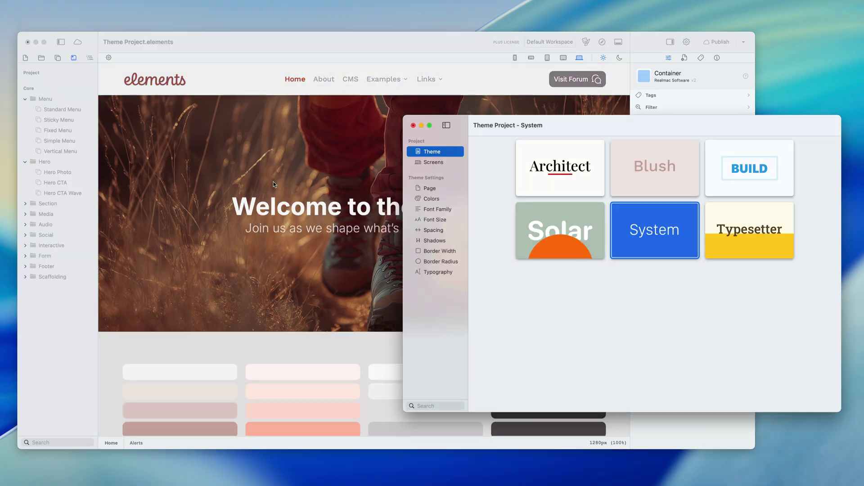
Add the Hero CTA component between the photo hero and the colour swatches
{"action": "left_click", "coordinate": [59, 180]}
{"action": "left_click_drag", "start_coordinate": [318, 356], "coordinate": [323, 336]}
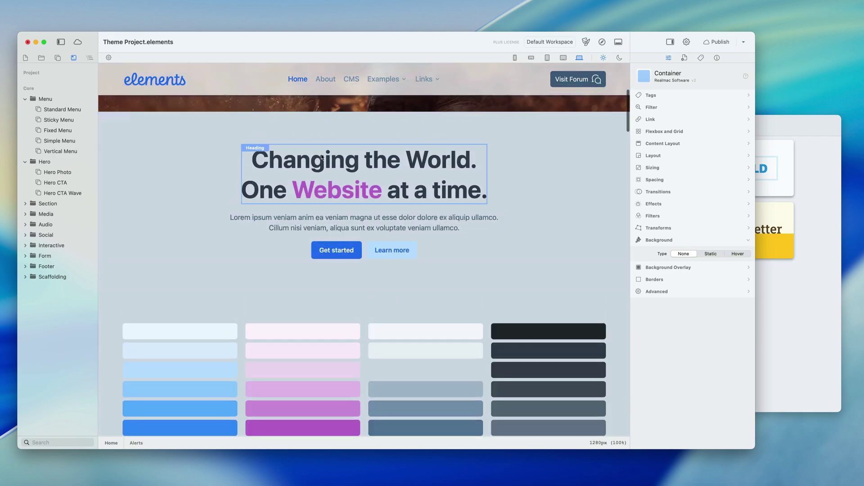
Preview the Hero CTA section in the Typesetter, Solar, Architect, Blush and Build themes, and return to System
{"action": "left_click", "coordinate": [797, 325]}
{"action": "left_click", "coordinate": [718, 247]}
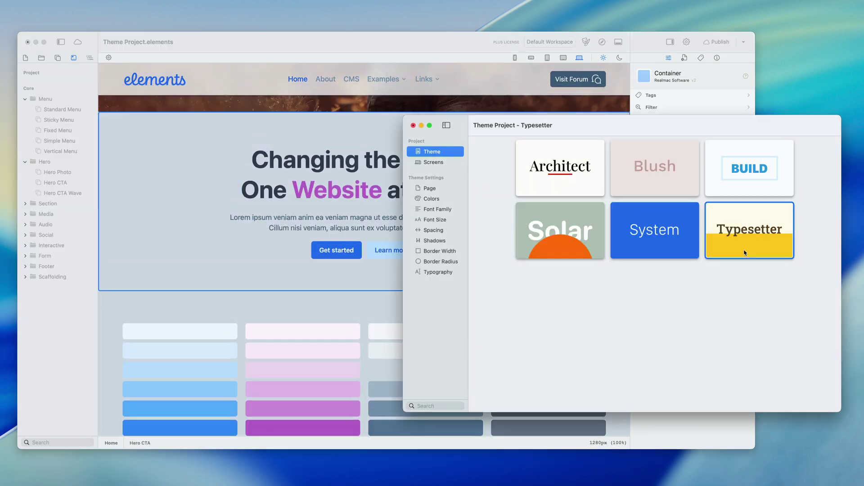
{"action": "left_click", "coordinate": [550, 222]}
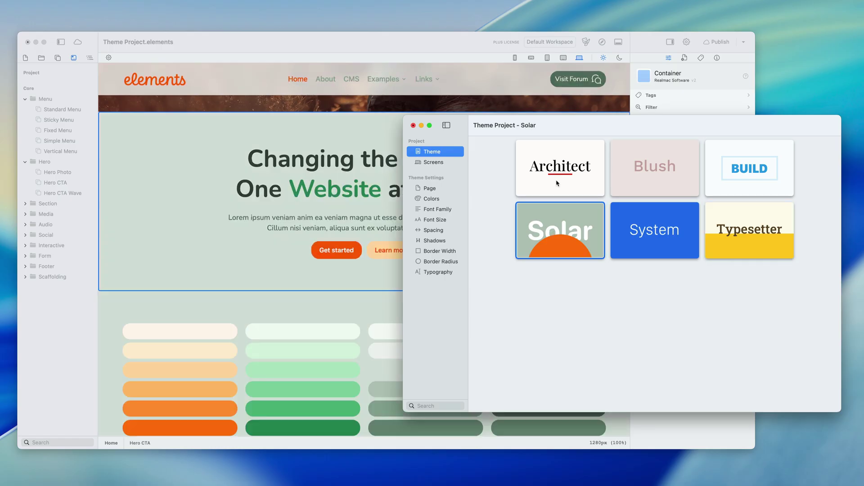
{"action": "left_click", "coordinate": [586, 189]}
{"action": "left_click", "coordinate": [676, 182]}
{"action": "left_click", "coordinate": [716, 189]}
{"action": "left_click", "coordinate": [725, 218]}
{"action": "left_click", "coordinate": [644, 230]}
Add the 2 Column Left section component to the page directly below the Hero CTA
{"action": "left_click", "coordinate": [158, 134]}
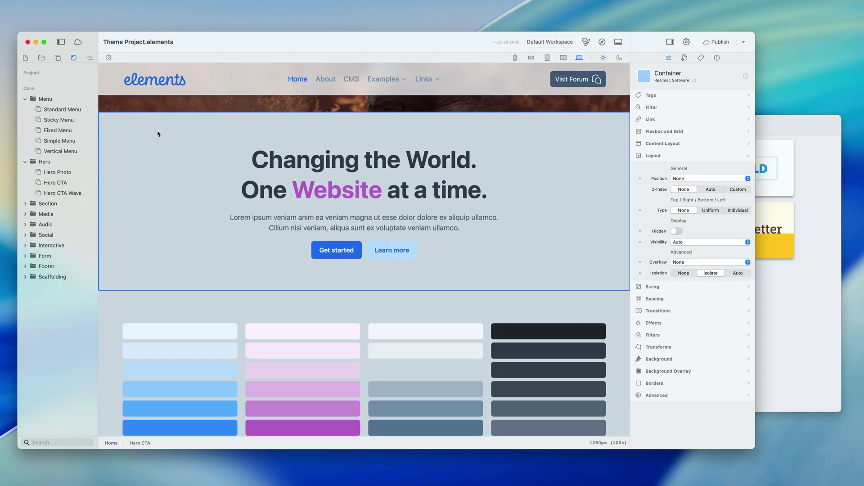
{"action": "left_click", "coordinate": [25, 204]}
{"action": "left_click_drag", "start_coordinate": [52, 240], "coordinate": [176, 290]}
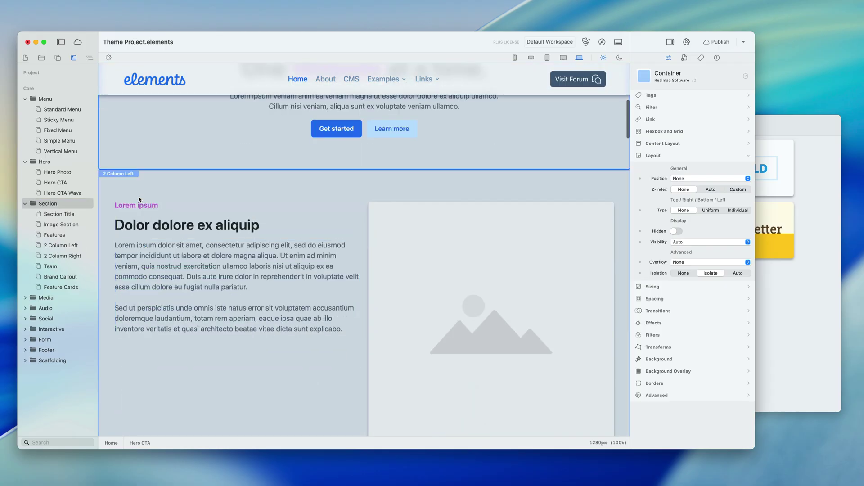
Preview the page in the Typesetter, Solar and Architect themes, apply Blush, and review the sections in it
{"action": "left_click", "coordinate": [763, 247]}
{"action": "left_click", "coordinate": [763, 249]}
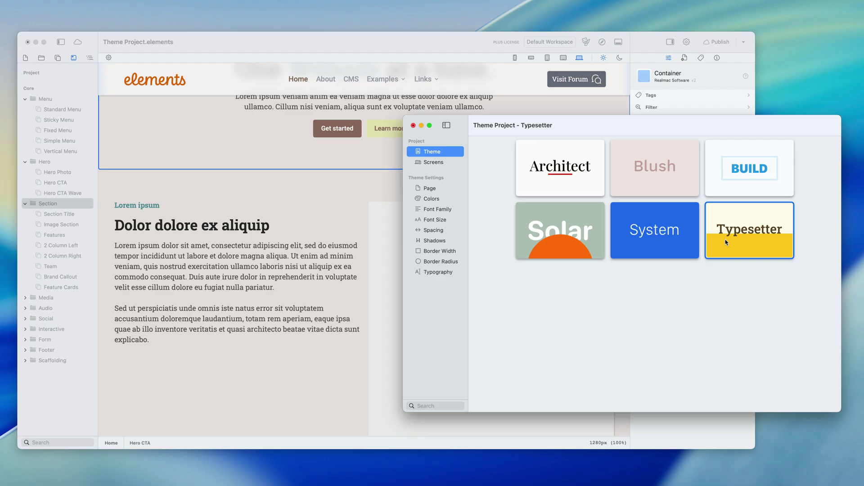
{"action": "left_click", "coordinate": [561, 231]}
{"action": "left_click", "coordinate": [569, 174]}
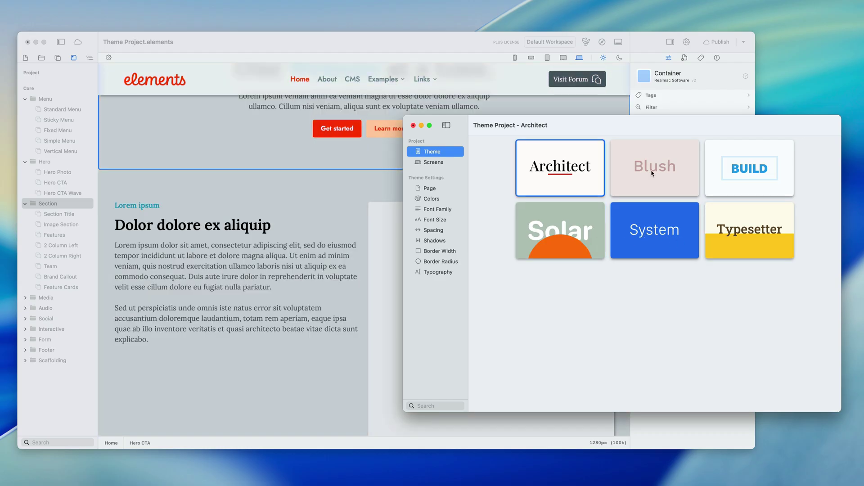
{"action": "left_click", "coordinate": [654, 167]}
{"action": "scroll", "coordinate": [320, 228], "scroll_direction": "down", "scroll_amount": 10}
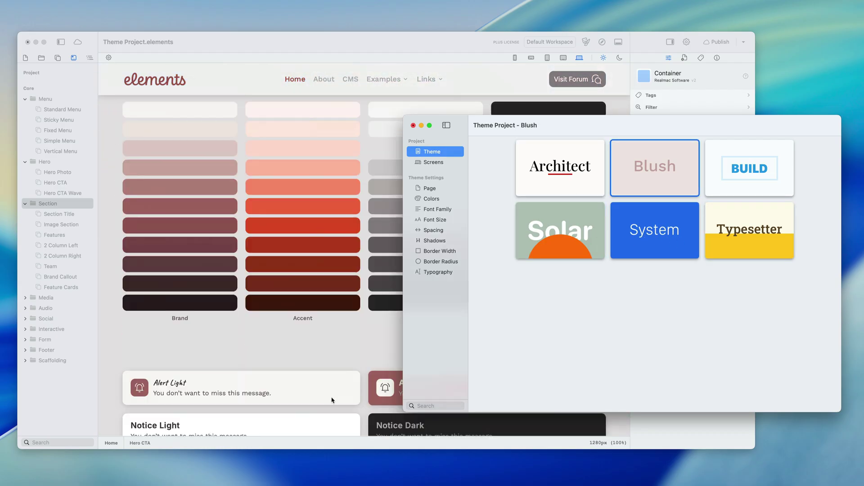
{"action": "scroll", "coordinate": [359, 378], "scroll_direction": "down", "scroll_amount": 5}
{"action": "scroll", "coordinate": [316, 342], "scroll_direction": "up", "scroll_amount": 12}
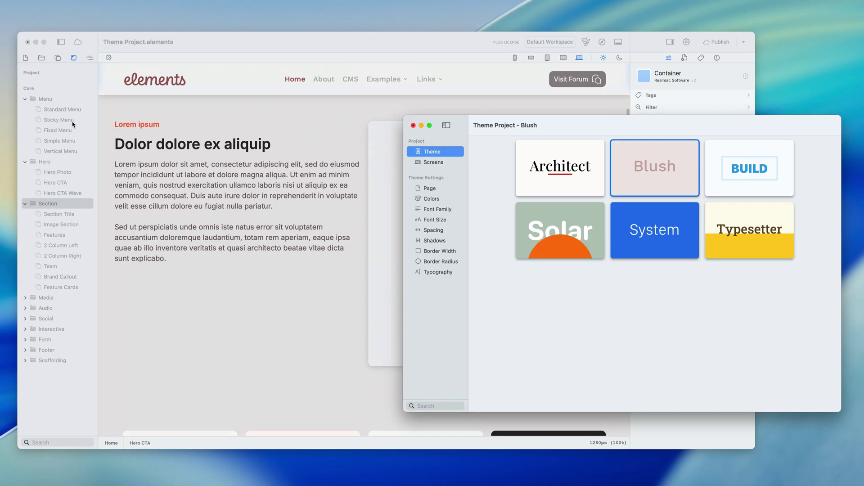
Examine the photo hero, Hero CTA, 2 Column Left section and colour swatches on the page in the Blush theme
{"action": "scroll", "coordinate": [138, 245], "scroll_direction": "up", "scroll_amount": 6}
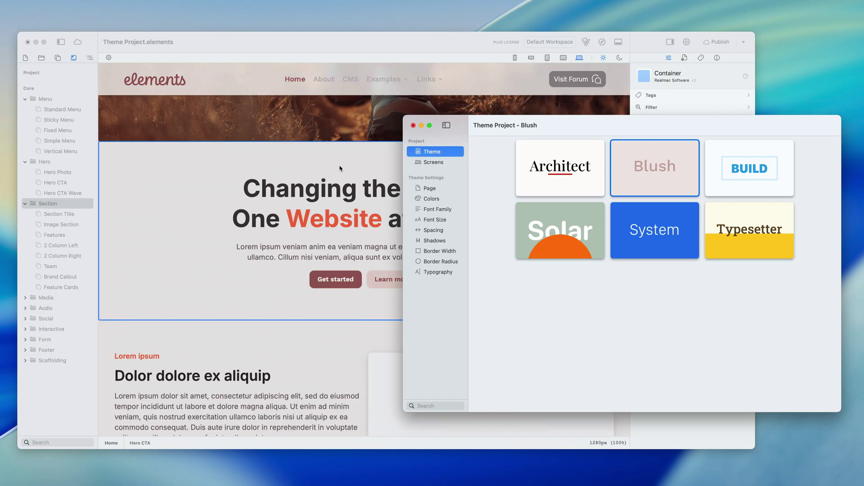
{"action": "scroll", "coordinate": [311, 289], "scroll_direction": "up", "scroll_amount": 3}
{"action": "left_click", "coordinate": [312, 289]}
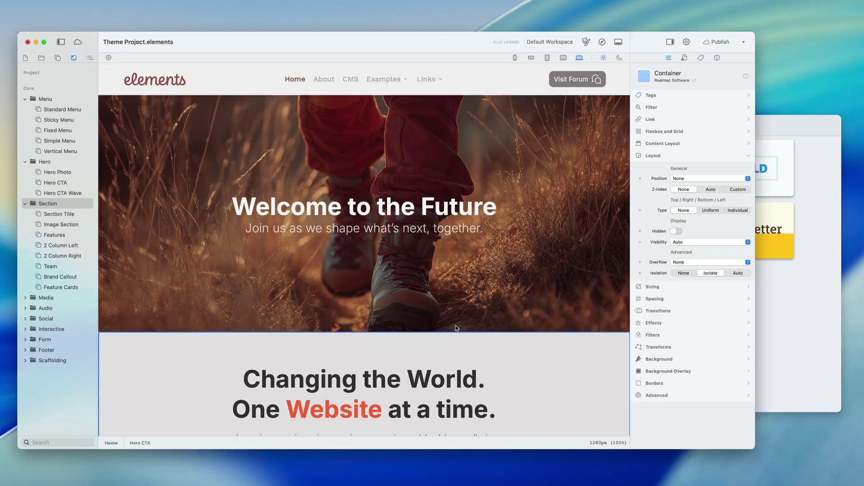
{"action": "scroll", "coordinate": [454, 323], "scroll_direction": "down", "scroll_amount": 5}
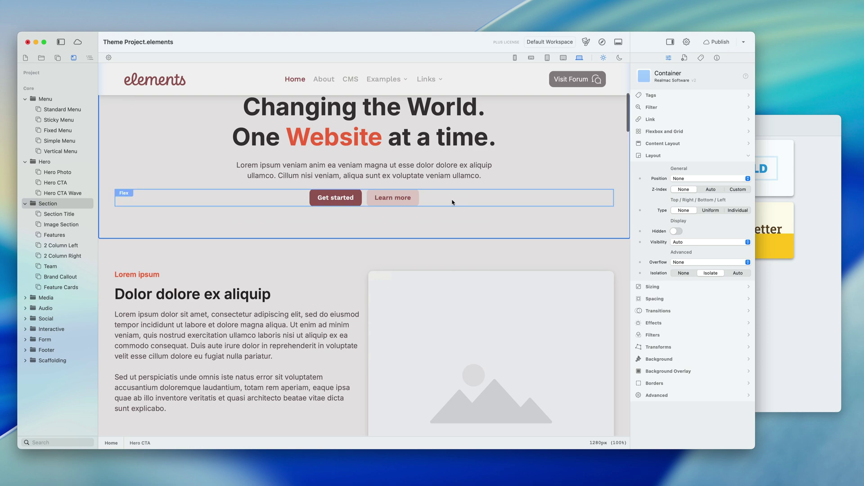
{"action": "scroll", "coordinate": [451, 203], "scroll_direction": "up", "scroll_amount": 6}
{"action": "scroll", "coordinate": [435, 213], "scroll_direction": "down", "scroll_amount": 20}
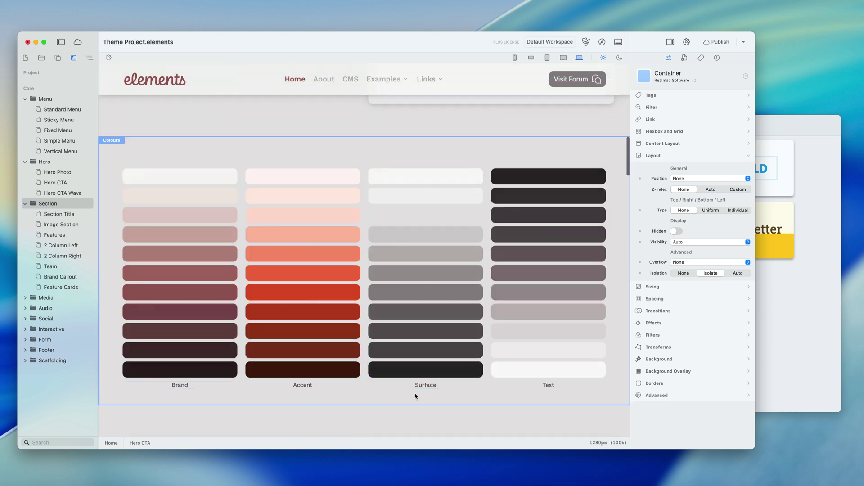
Add the Audio Player Medium component at the start of the Alerts section, directly above the alert cards
{"action": "scroll", "coordinate": [524, 369], "scroll_direction": "down", "scroll_amount": 3}
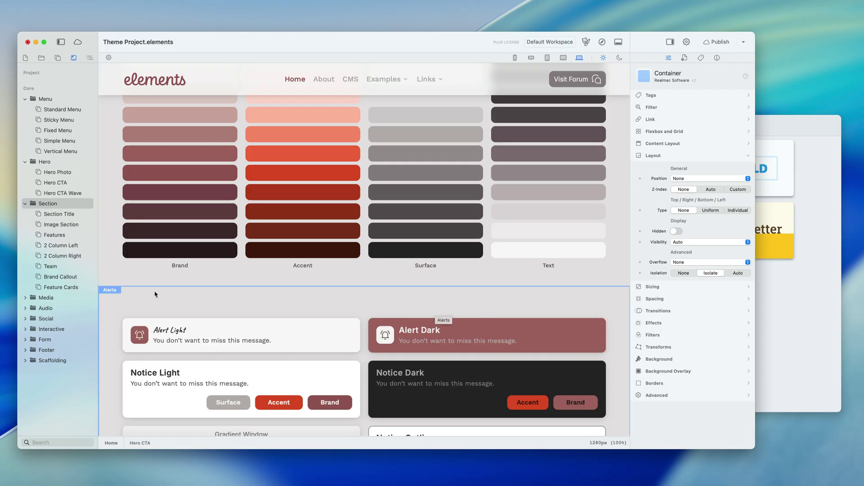
{"action": "scroll", "coordinate": [155, 295], "scroll_direction": "down", "scroll_amount": 1}
{"action": "left_click", "coordinate": [62, 309]}
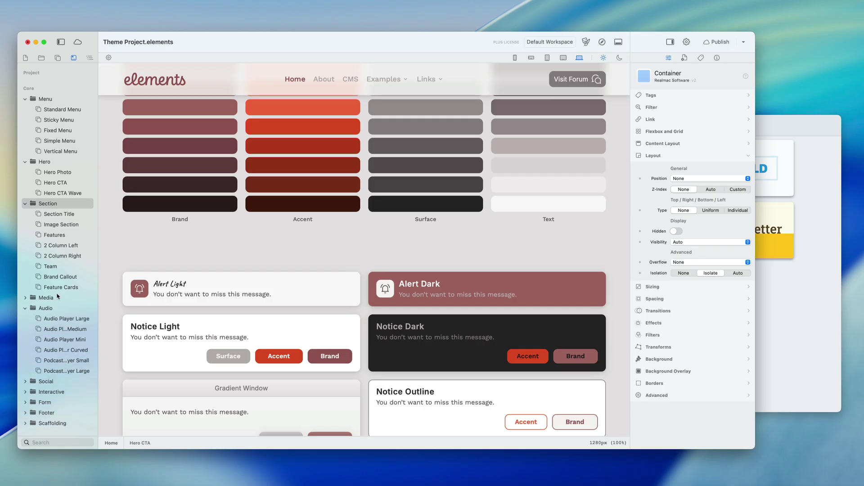
{"action": "left_click_drag", "start_coordinate": [58, 333], "coordinate": [247, 263]}
{"action": "scroll", "coordinate": [344, 284], "scroll_direction": "down", "scroll_amount": 3}
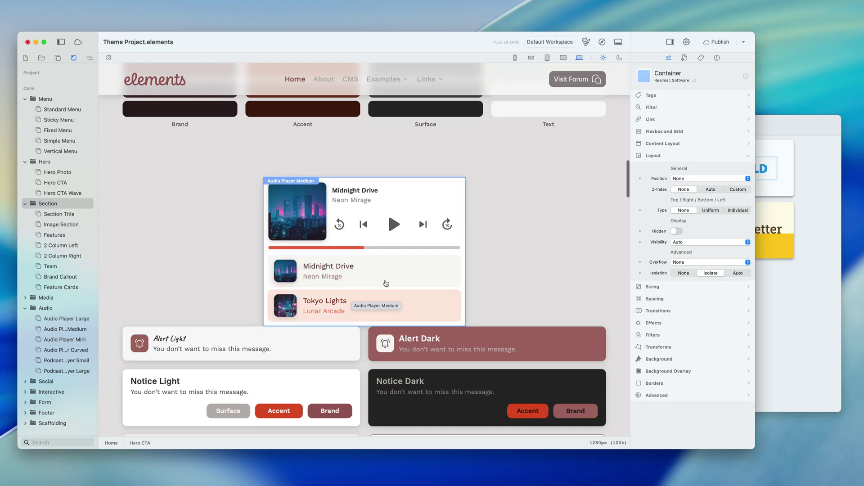
Preview the audio player in the Typesetter theme, apply the System theme, and review the page back up to the two-column section
{"action": "left_click", "coordinate": [807, 309]}
{"action": "left_click", "coordinate": [766, 255]}
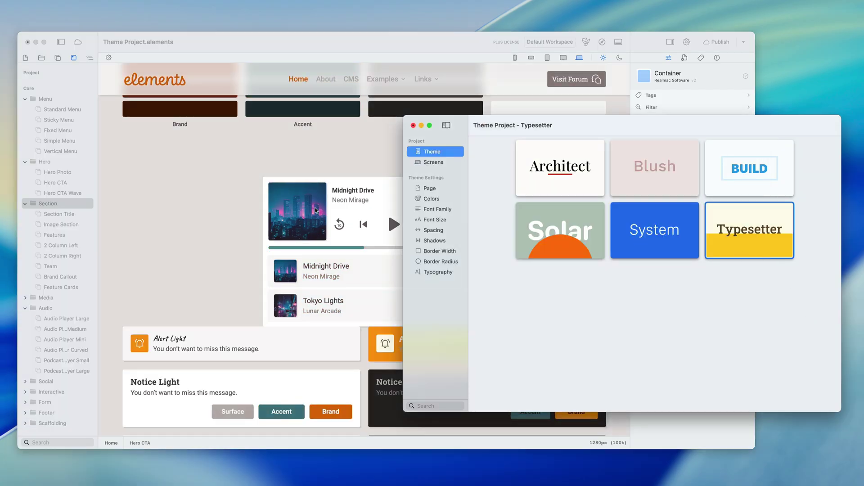
{"action": "left_click", "coordinate": [349, 235]}
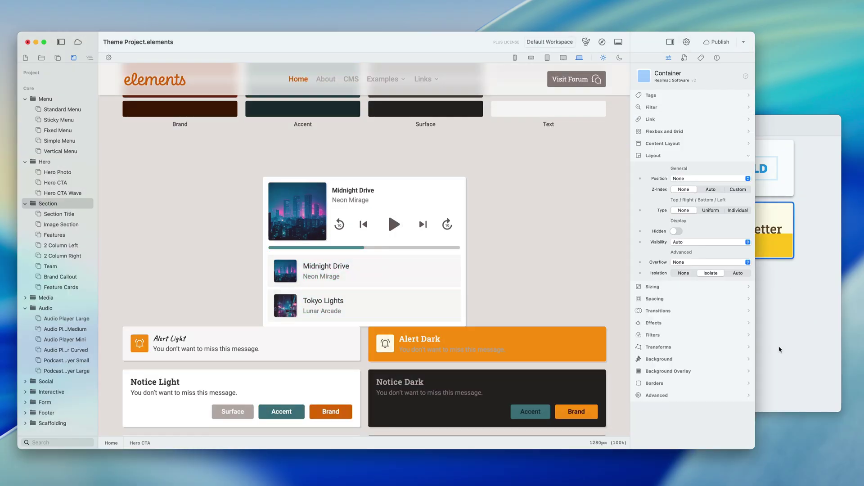
{"action": "left_click", "coordinate": [765, 268]}
{"action": "left_click", "coordinate": [687, 251]}
{"action": "left_click", "coordinate": [343, 270]}
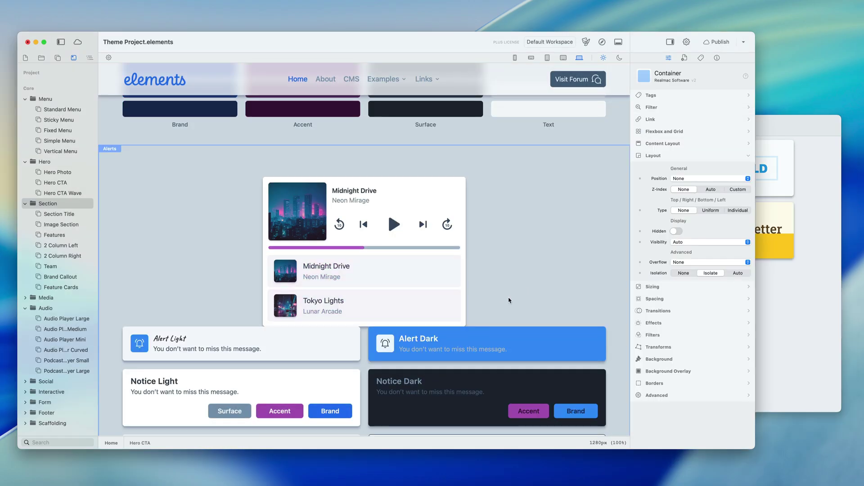
{"action": "scroll", "coordinate": [524, 294], "scroll_direction": "up", "scroll_amount": 10}
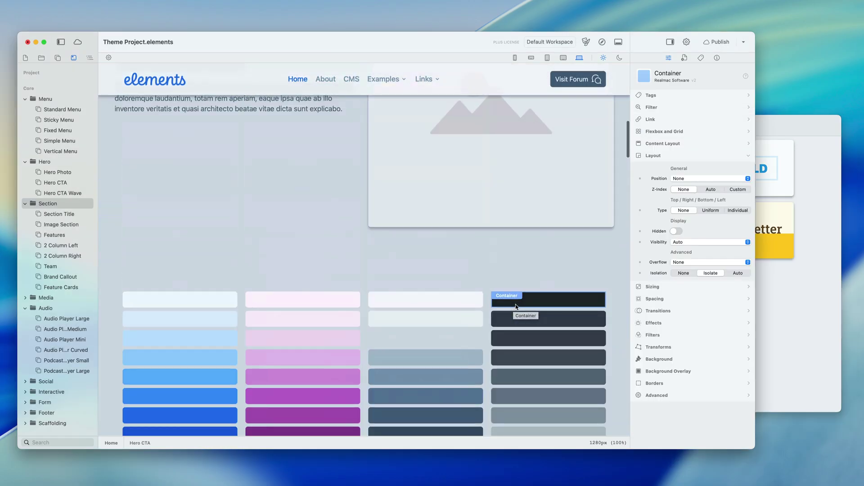
{"action": "scroll", "coordinate": [516, 306], "scroll_direction": "up", "scroll_amount": 5}
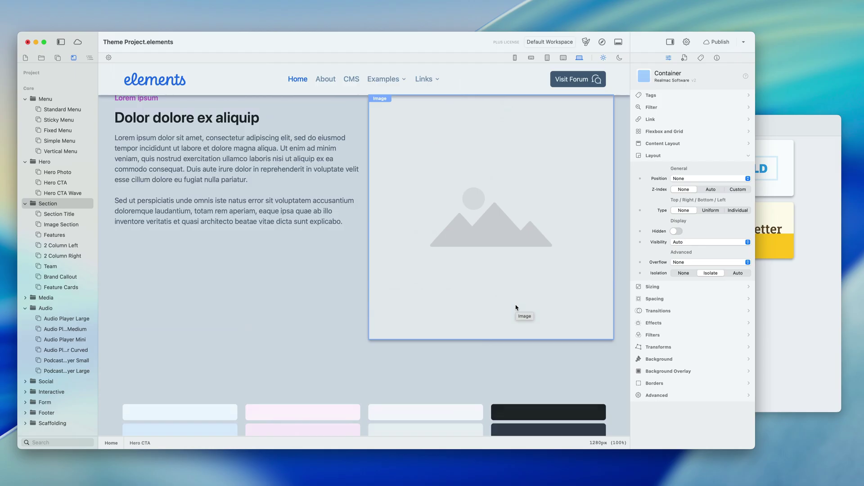